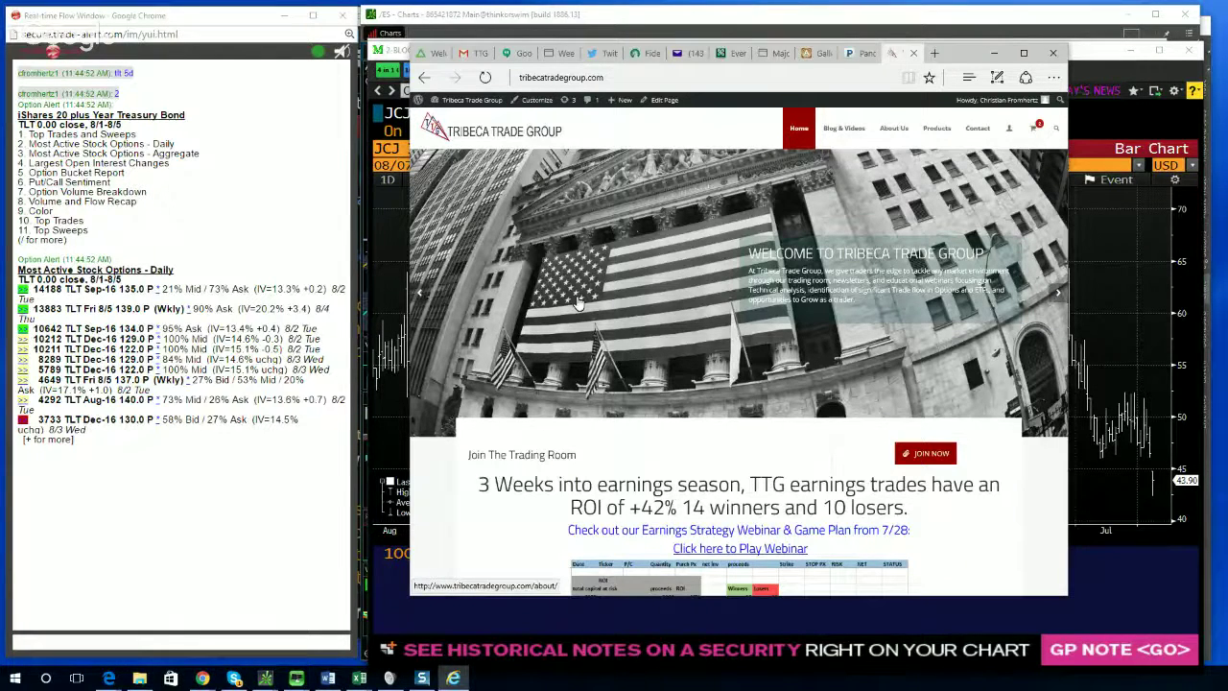
View the /ES daily chart in thinkorswim and the one-year JCJ Index chart in Bloomberg, ending on the /ES chart
left_click(569, 14)
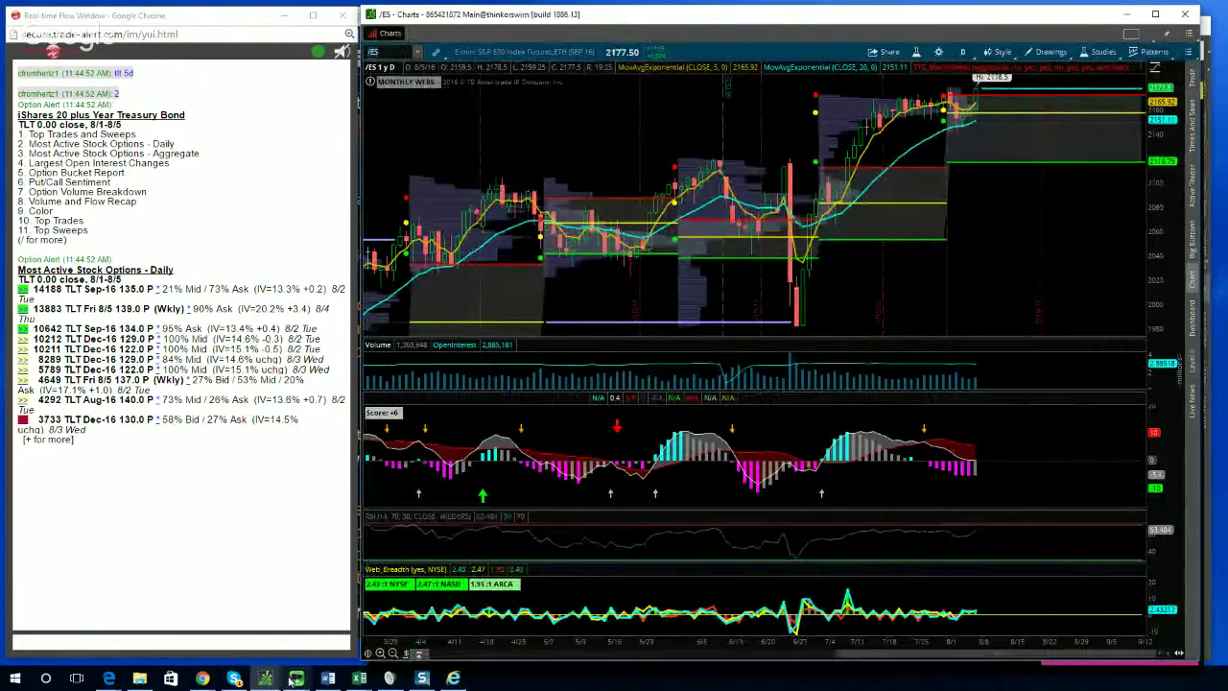
mouse_move(296, 676)
left_click(228, 653)
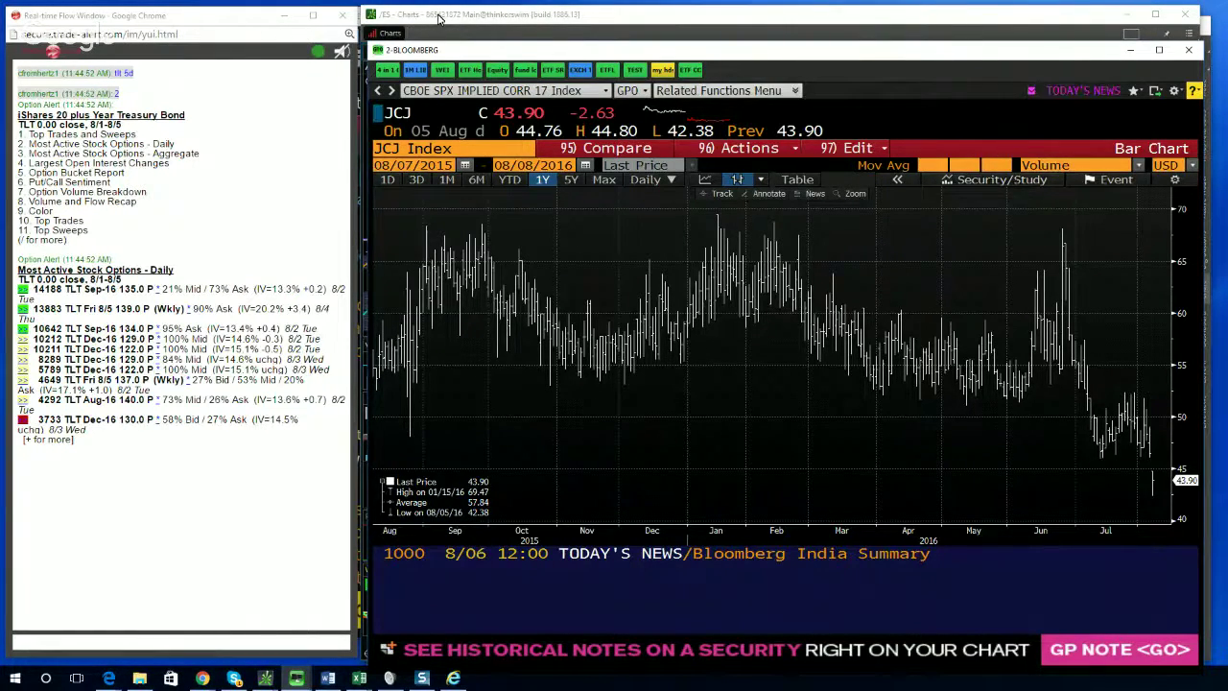
left_click(474, 34)
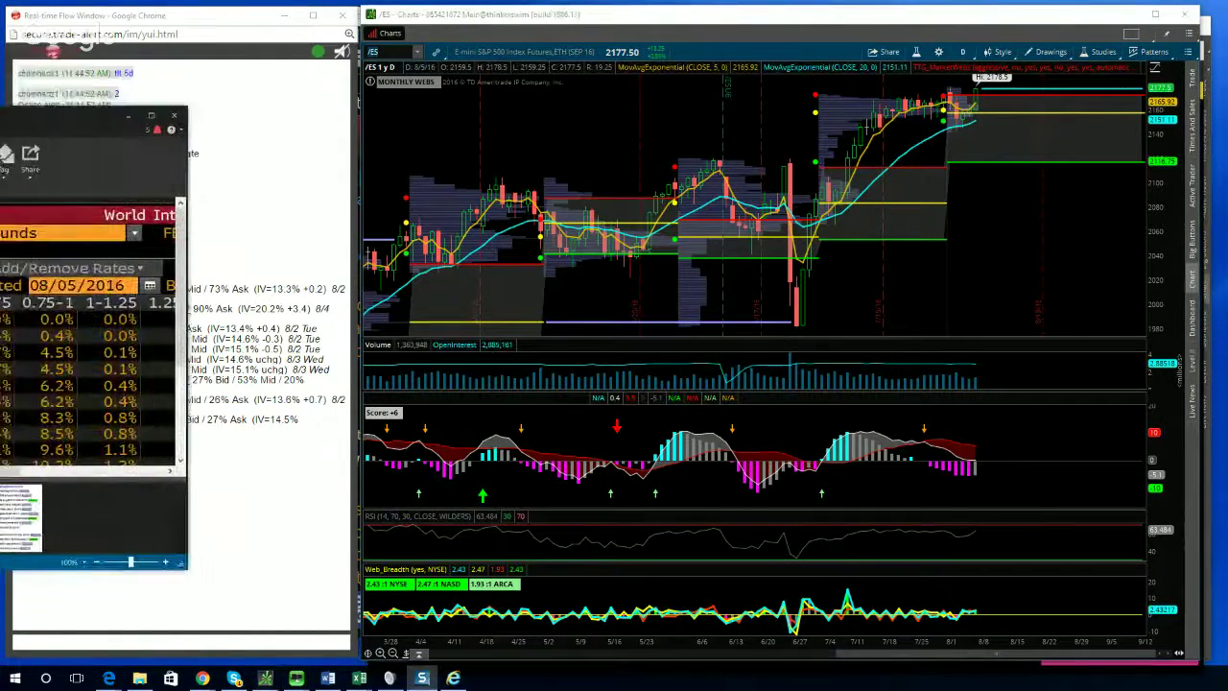
Bring the Snagit Editor fully into view, enlarge it, and examine the whole captured Fed Funds rate probability table
left_click_drag(0, 87, 780, 50)
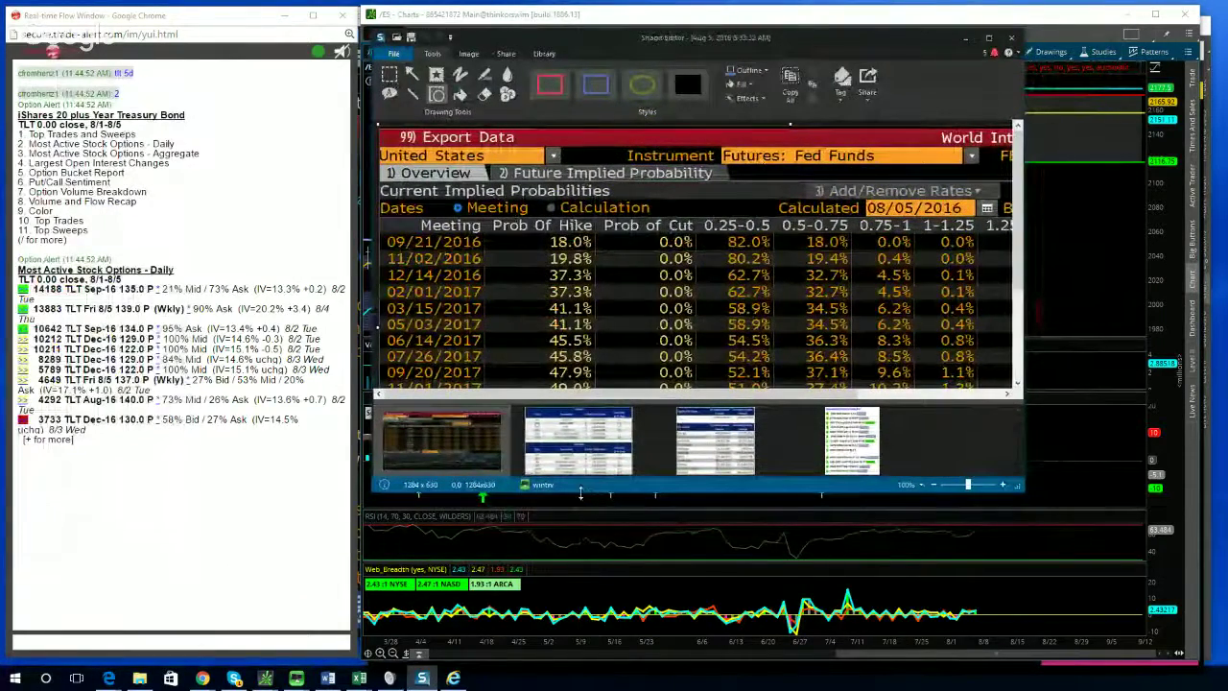
left_click_drag(580, 525, 574, 672)
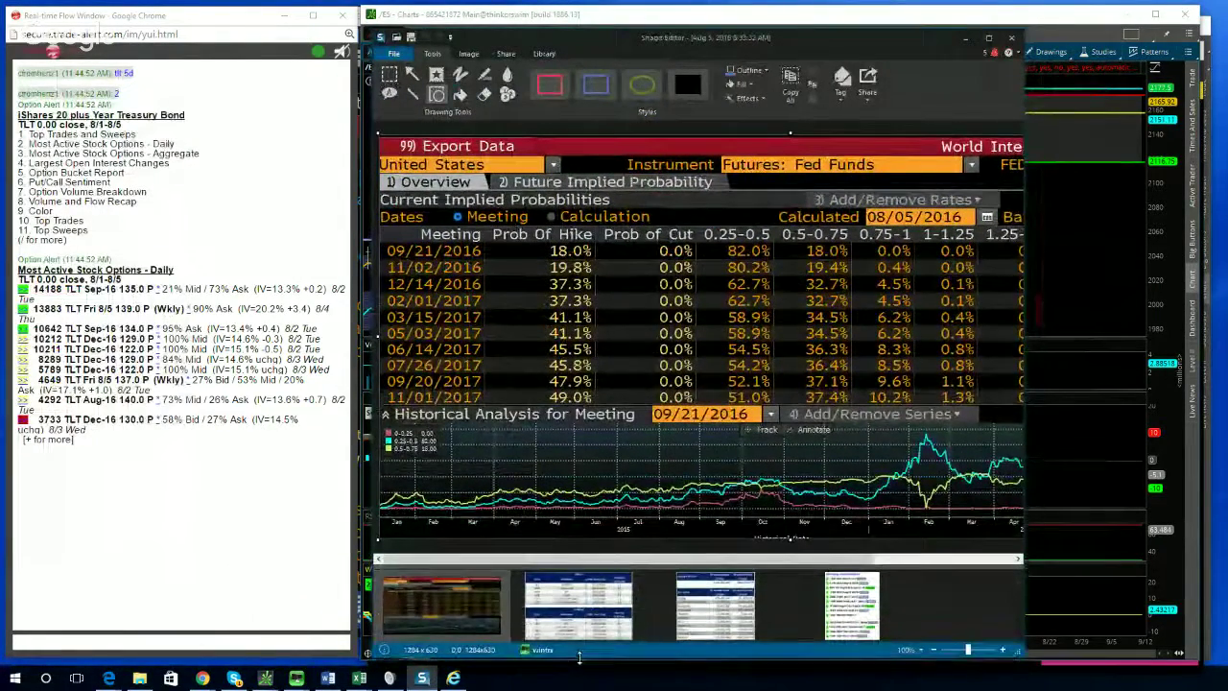
scroll(789, 350, "right", 5)
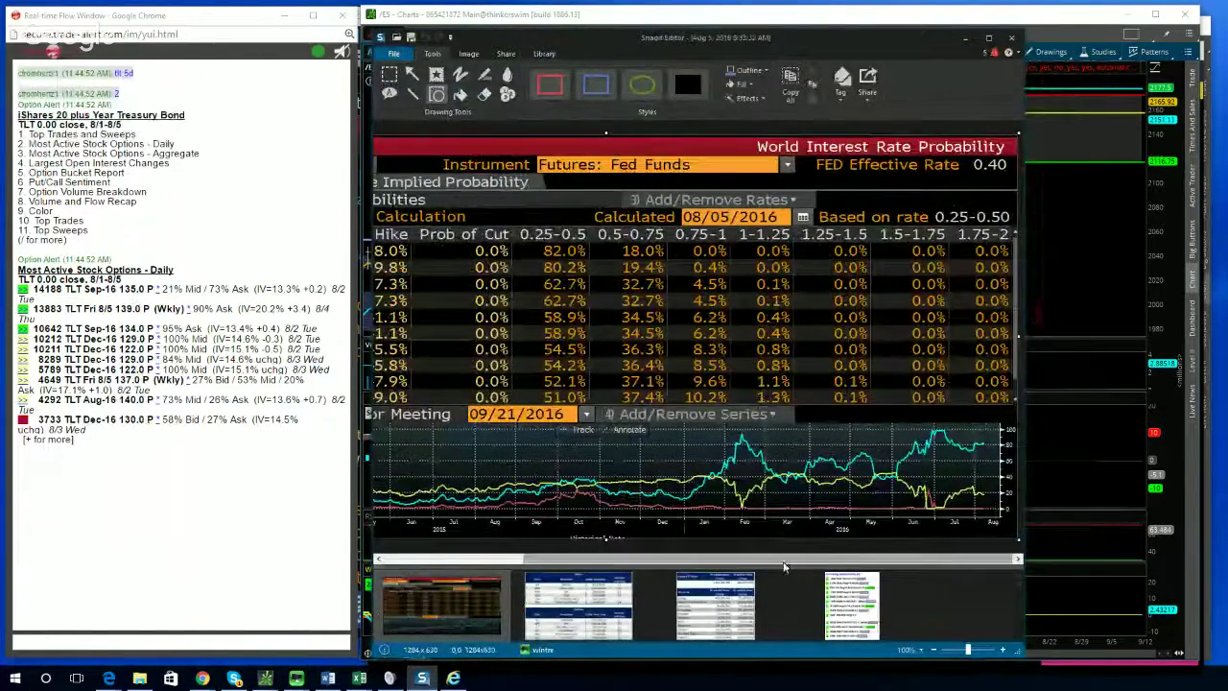
scroll(830, 565, "left", 5)
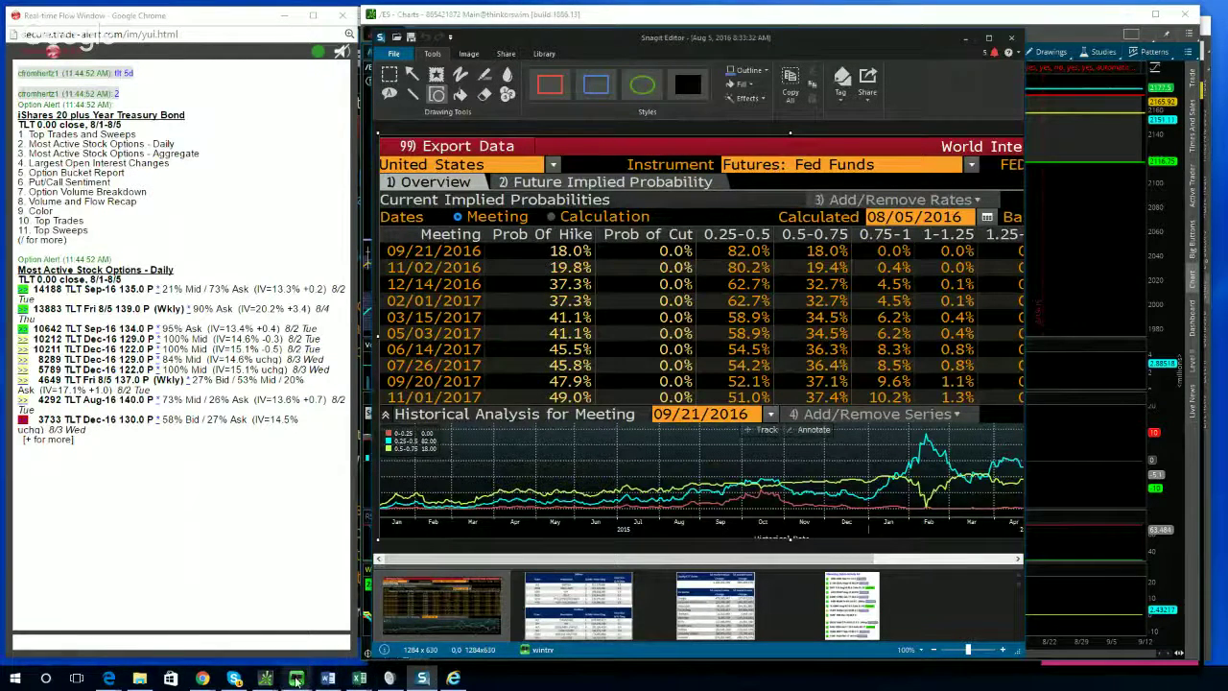
Compare Bloomberg's live WIRP rate-hike probabilities with the Snagit capture by arranging both windows, and return to the /ES chart
mouse_move(296, 678)
left_click(378, 635)
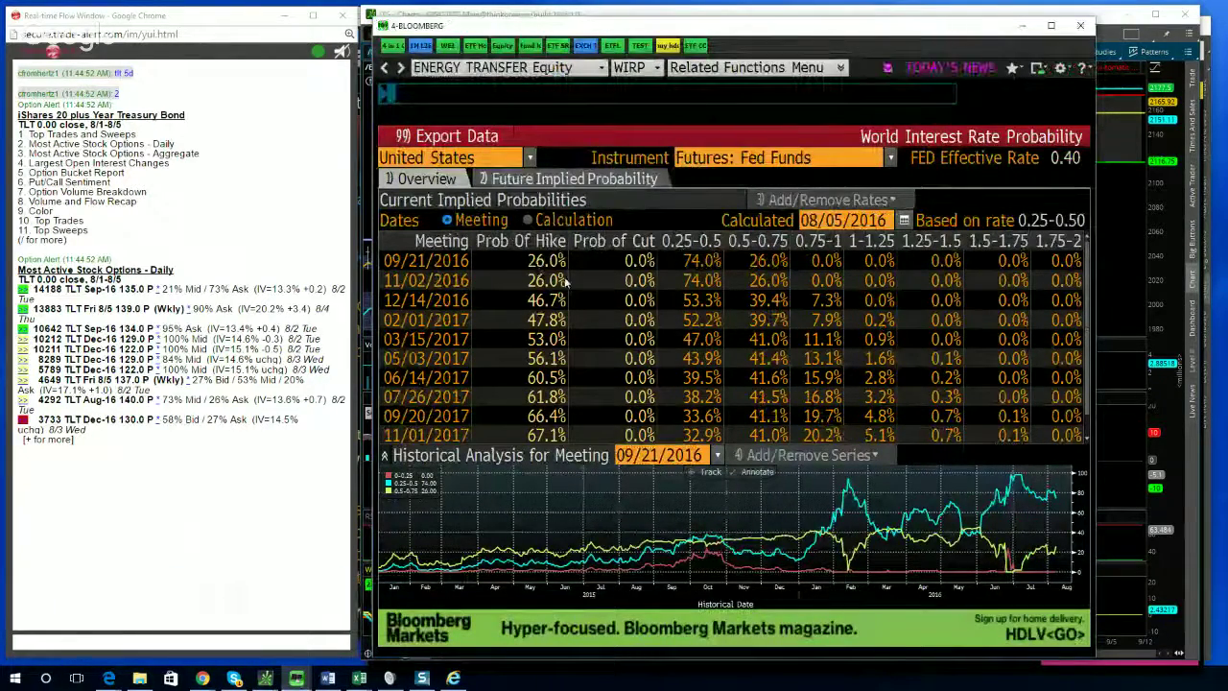
left_click_drag(531, 30, 542, 60)
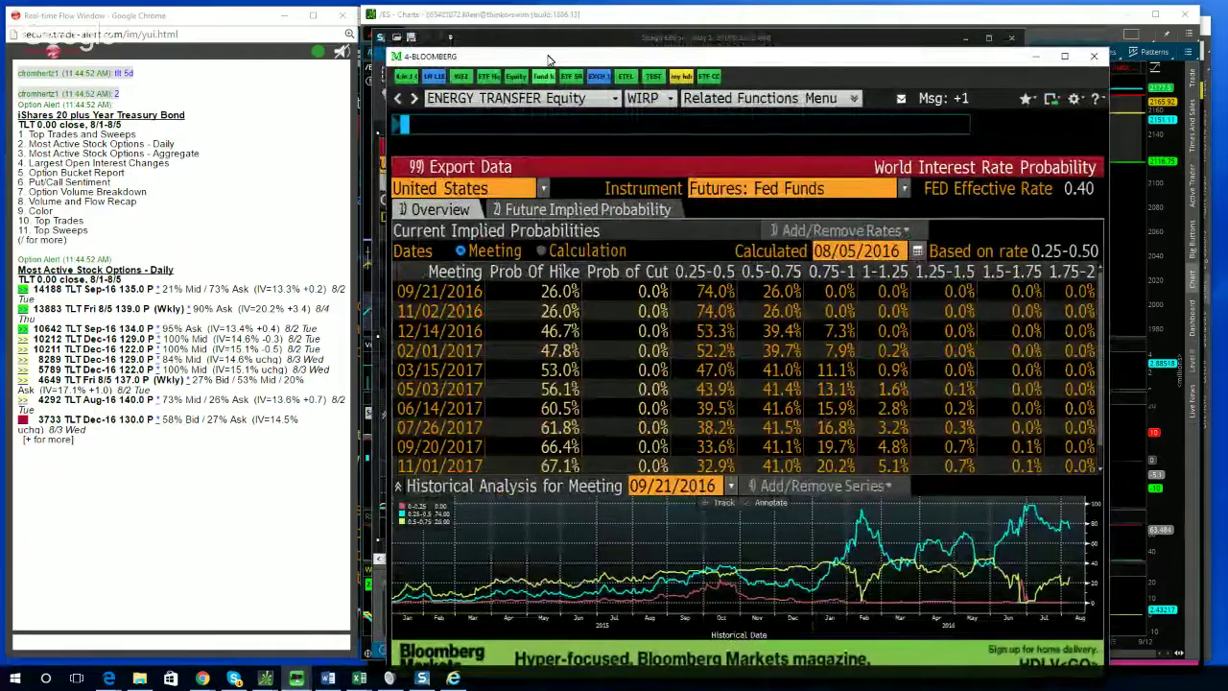
left_click_drag(566, 48, 552, 364)
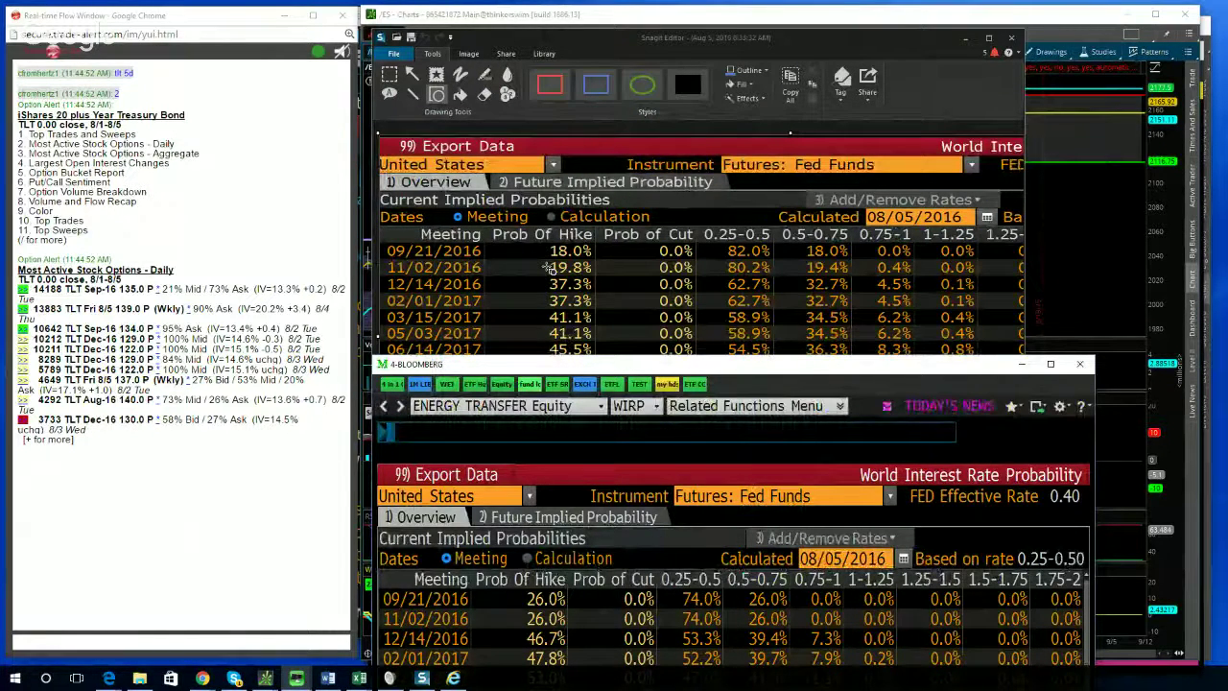
left_click_drag(580, 369, 591, 52)
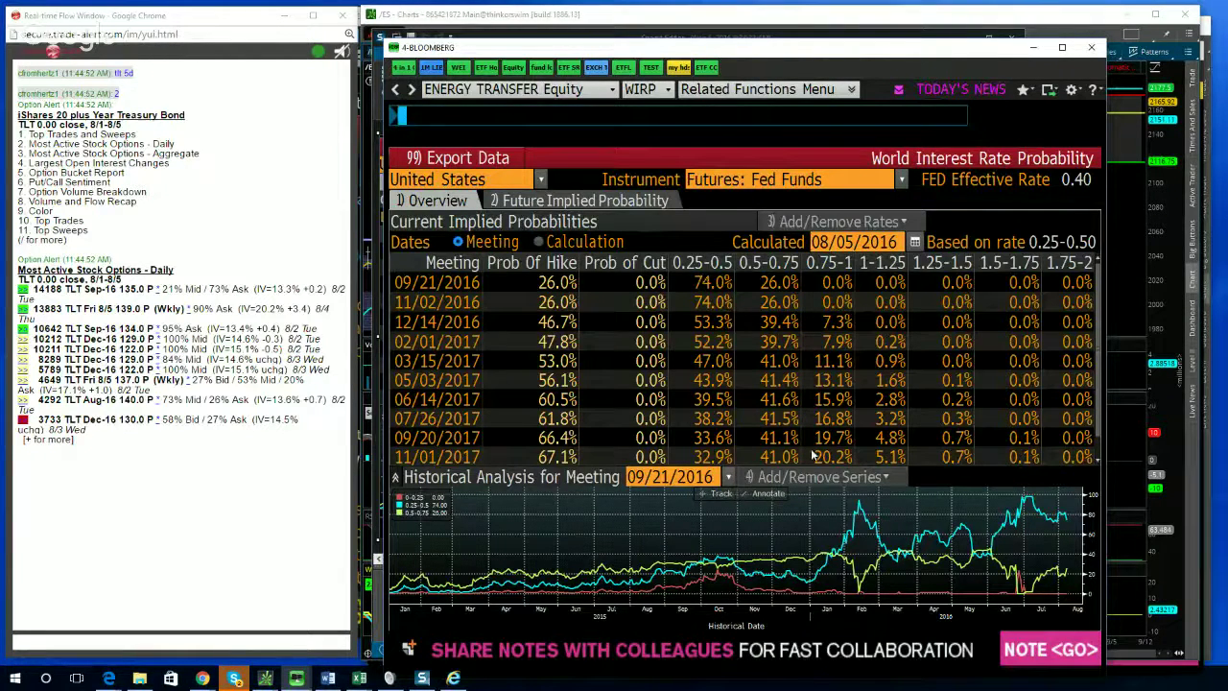
key("alt+Tab")
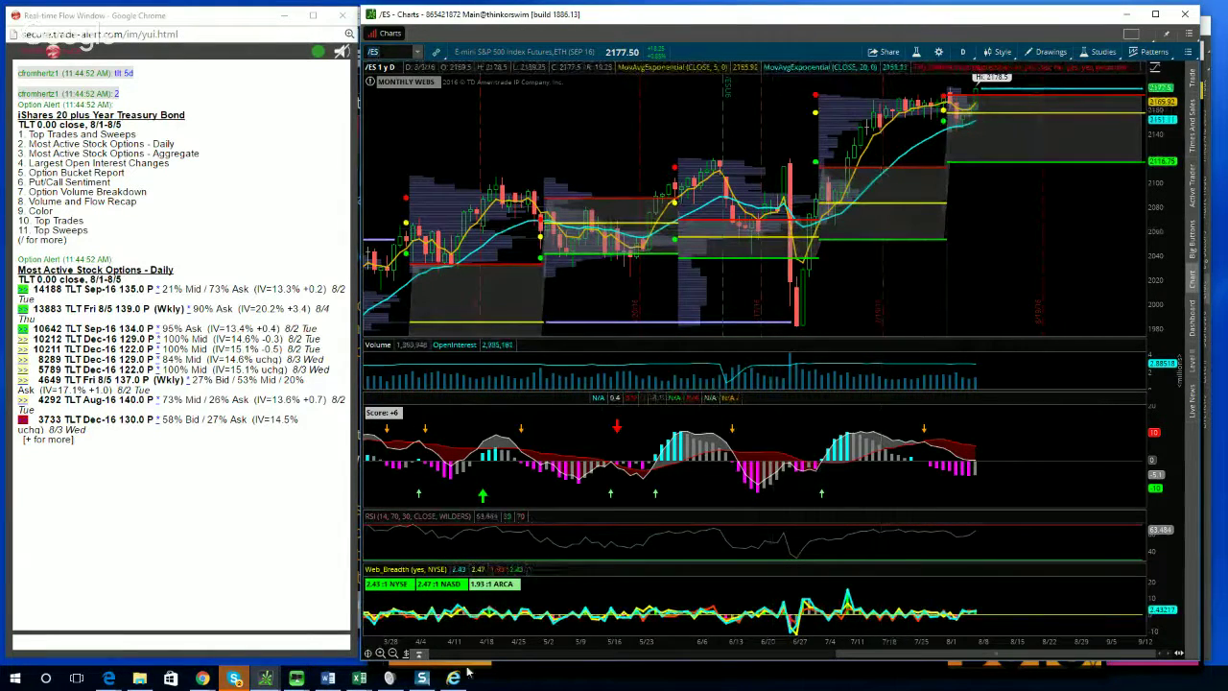
Switch to the Option Flow2 document in Word and examine the interesting option activity lists for 8/2, 8/3 and 8/4
left_click(328, 678)
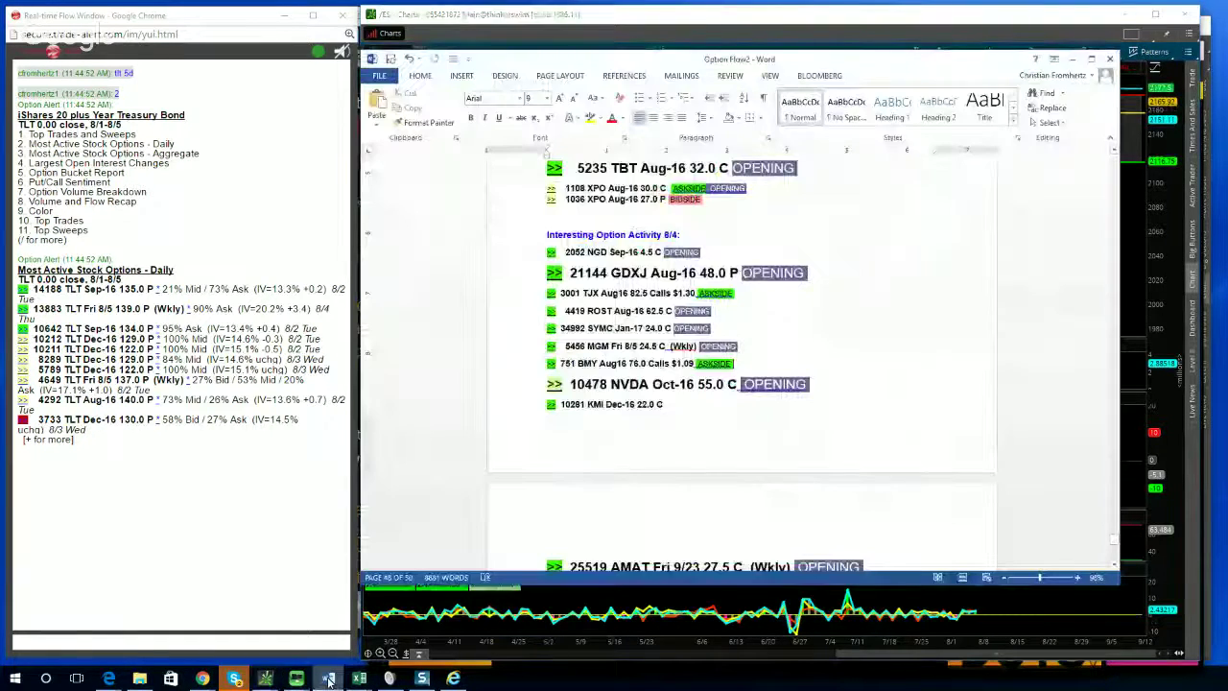
scroll(761, 507, "up", 5)
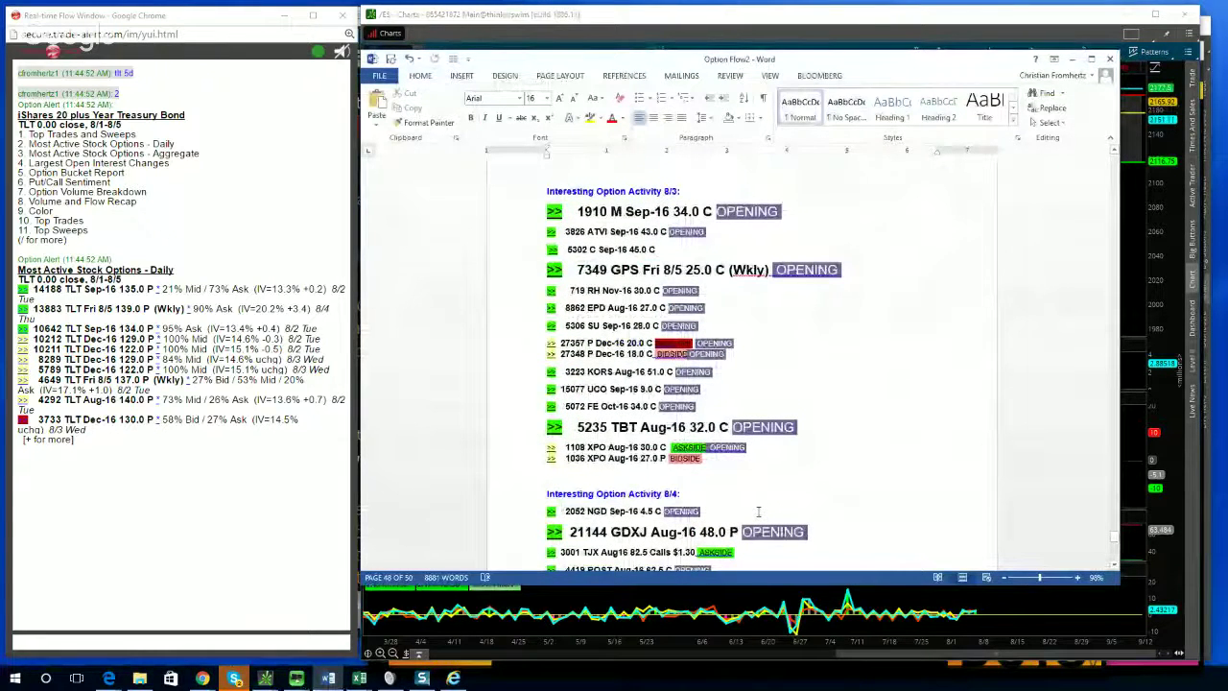
scroll(758, 511, "up", 2)
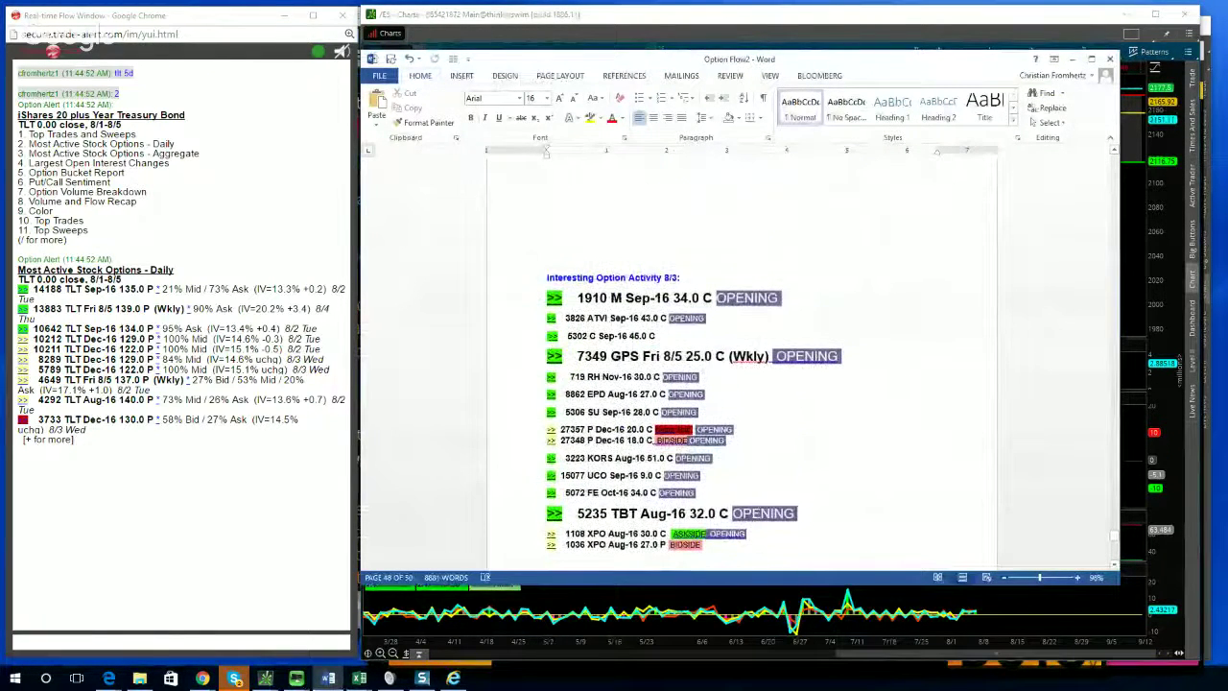
scroll(758, 511, "down", 4)
scroll(758, 513, "up", 2)
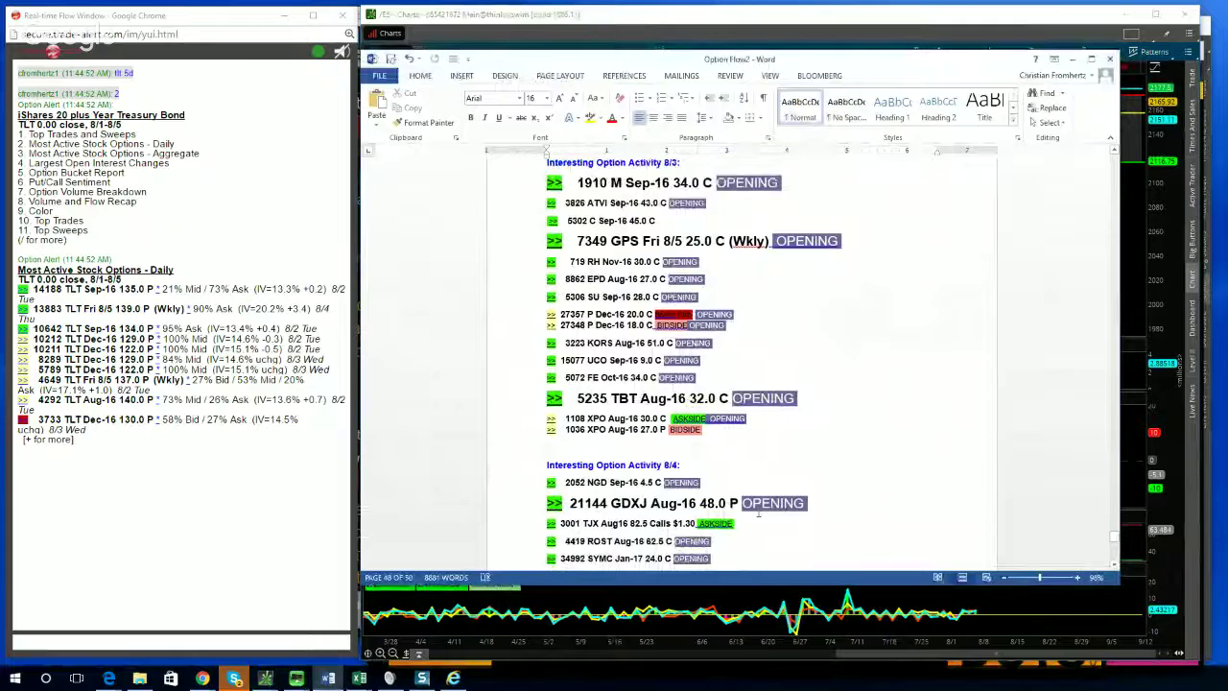
scroll(758, 511, "up", 8)
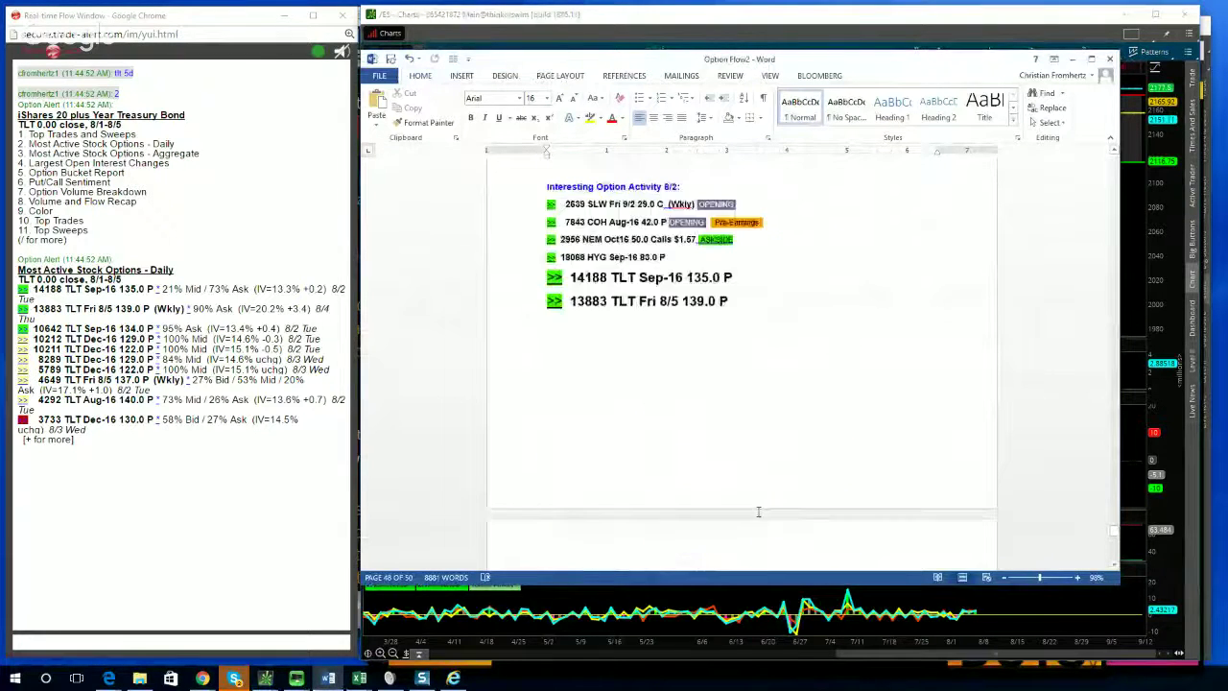
scroll(725, 491, "up", 1)
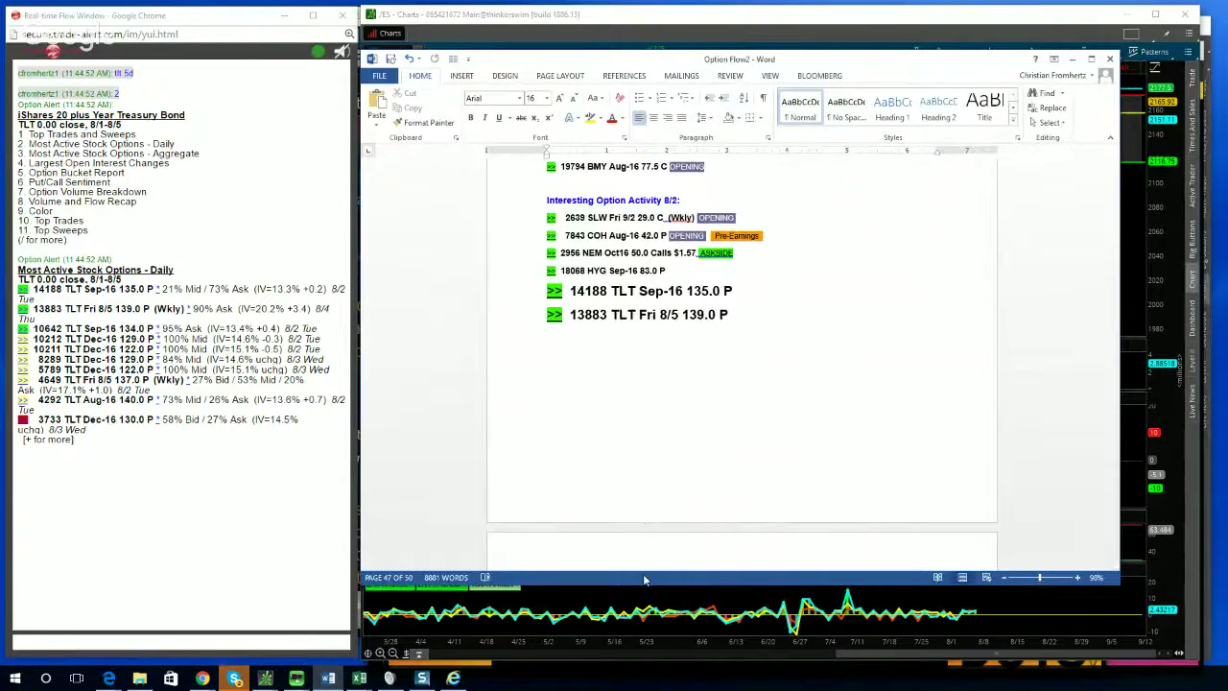
scroll(646, 519, "down", 5)
scroll(675, 493, "down", 2)
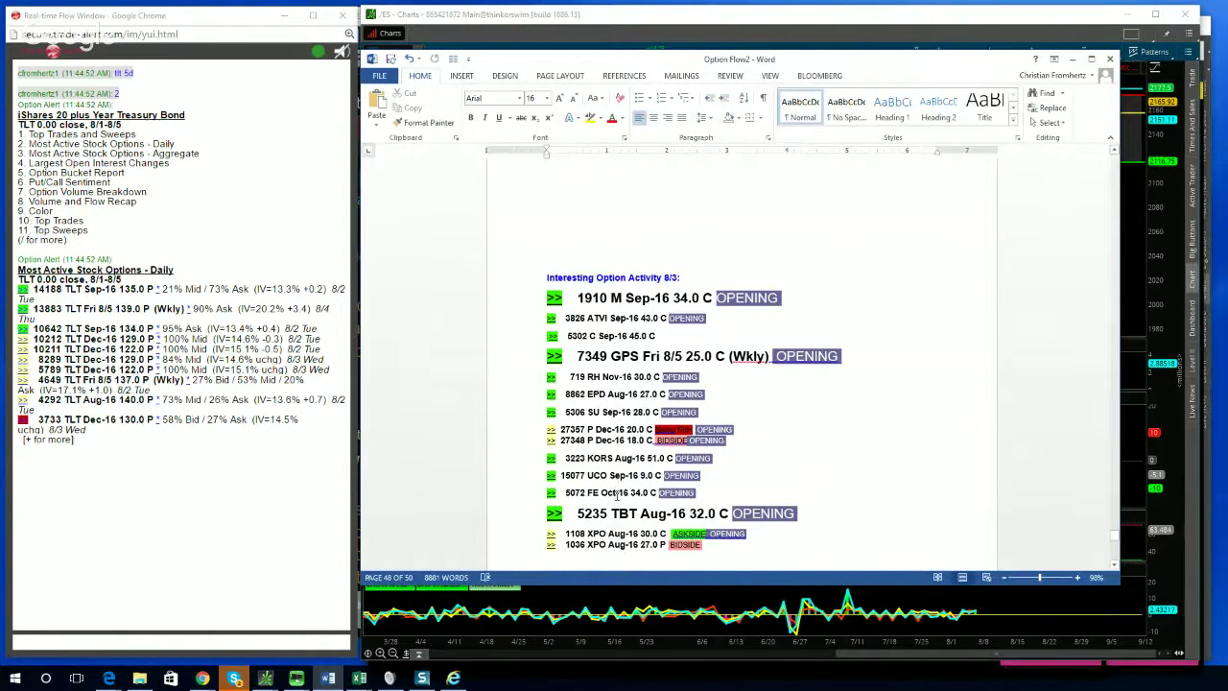
scroll(618, 495, "down", 4)
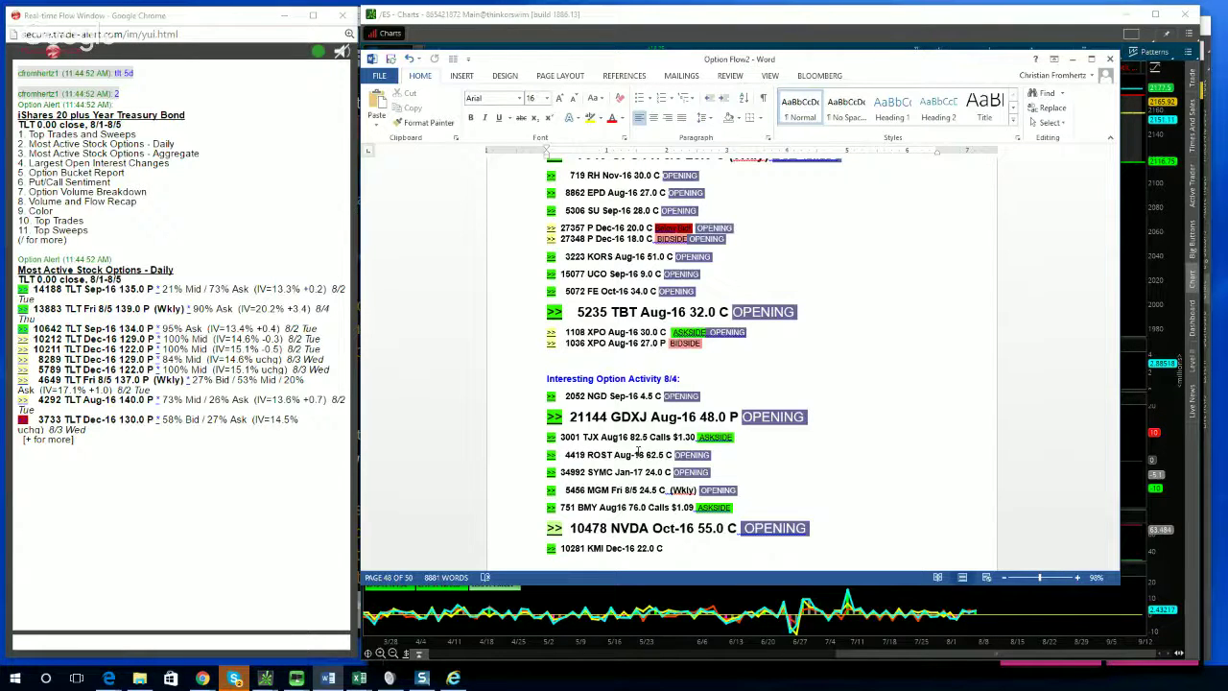
Return to the thinkorswim chart, load the symbol GDXJ and set its time frame to 20 days with 5-minute bars
left_click(500, 11)
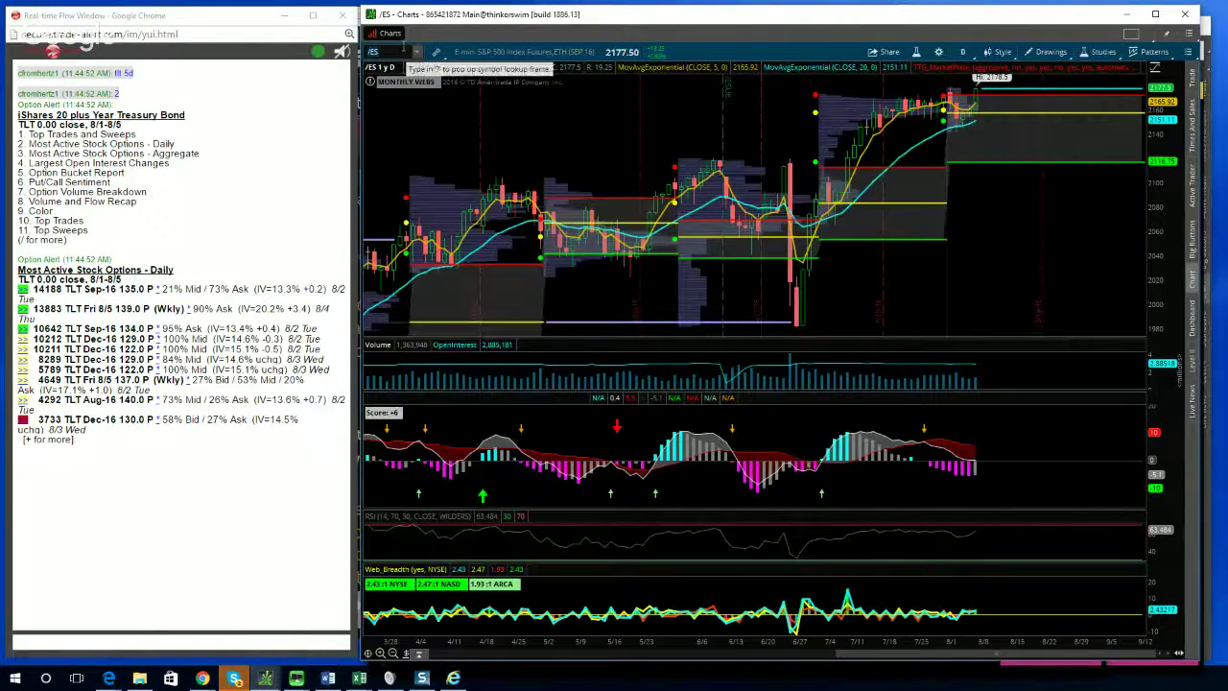
left_click(403, 50)
type("GDXJ")
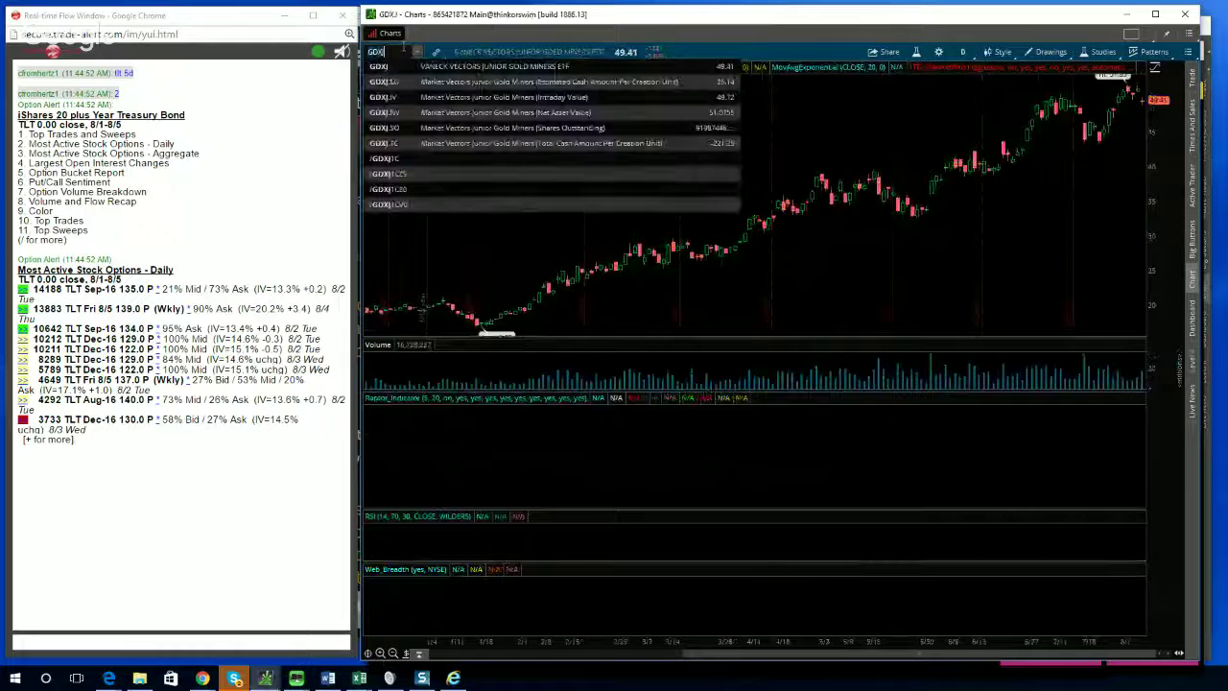
left_click(963, 51)
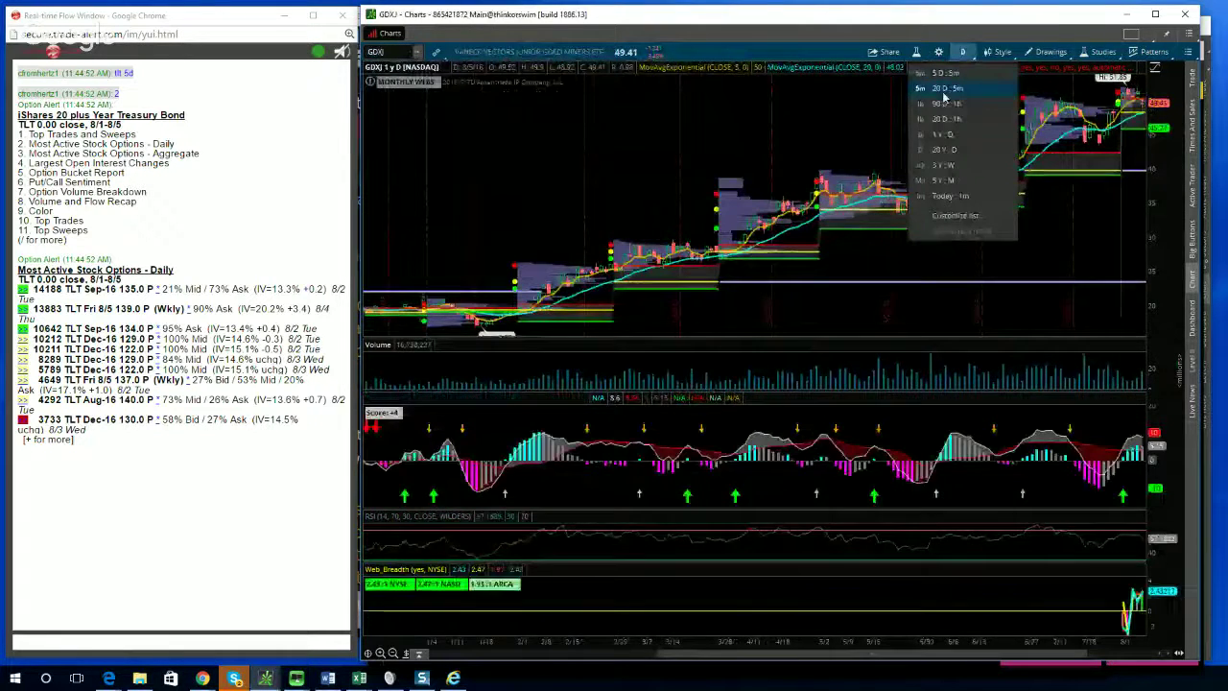
left_click(946, 89)
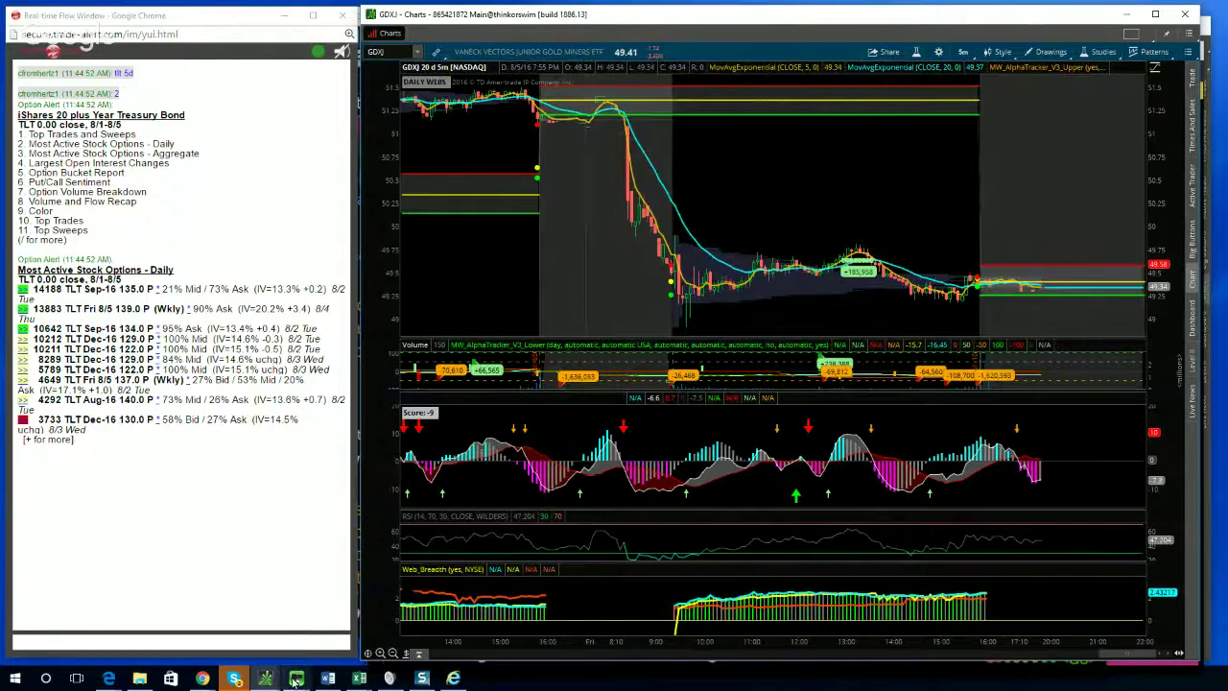
Load the KBE bank ETF in the chart, keeping the 20-day, 5-minute time frame
mouse_move(324, 682)
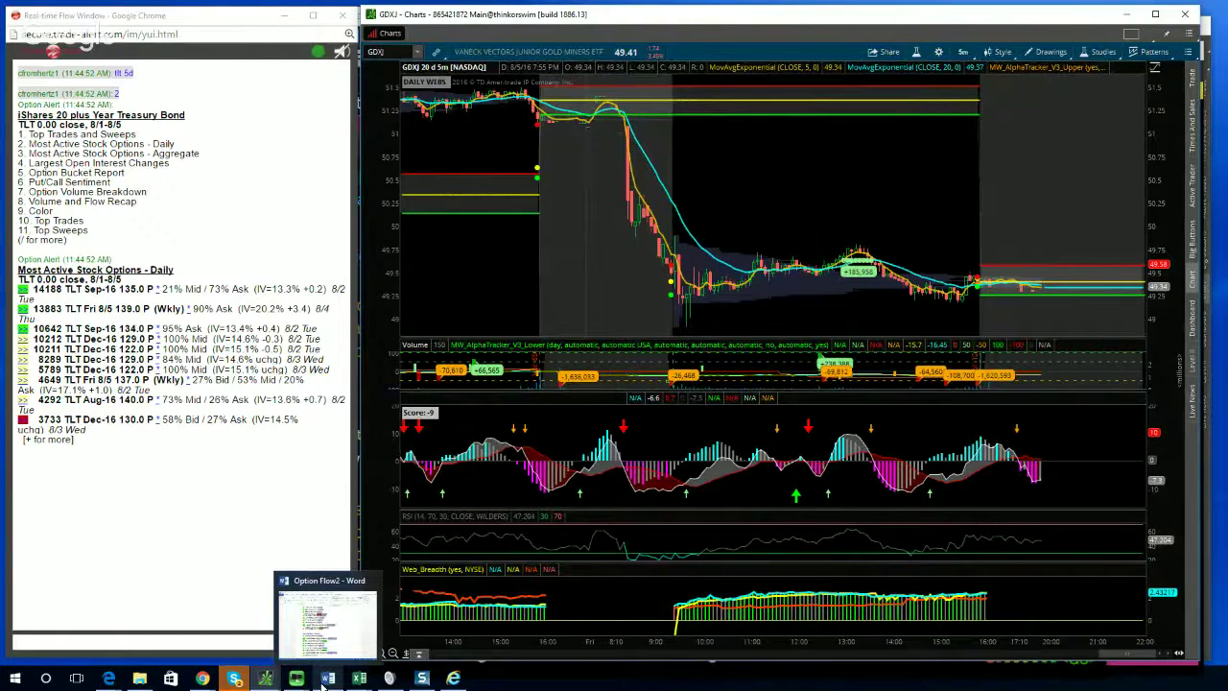
left_click(390, 53)
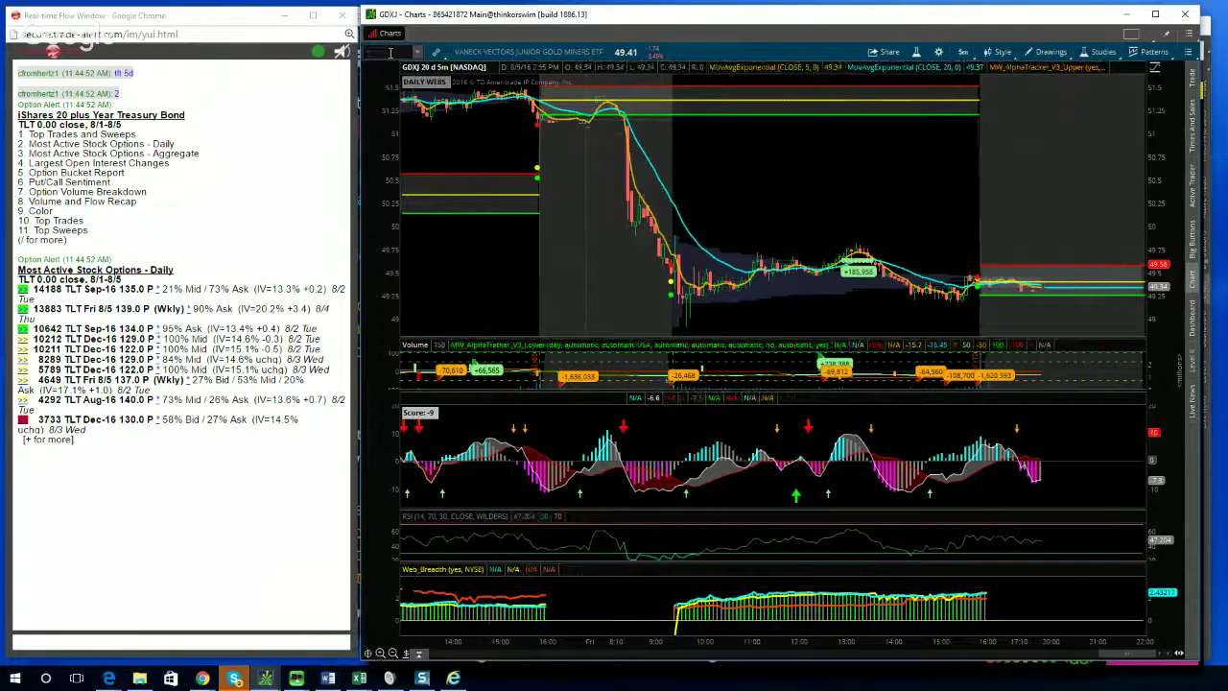
type("KBE")
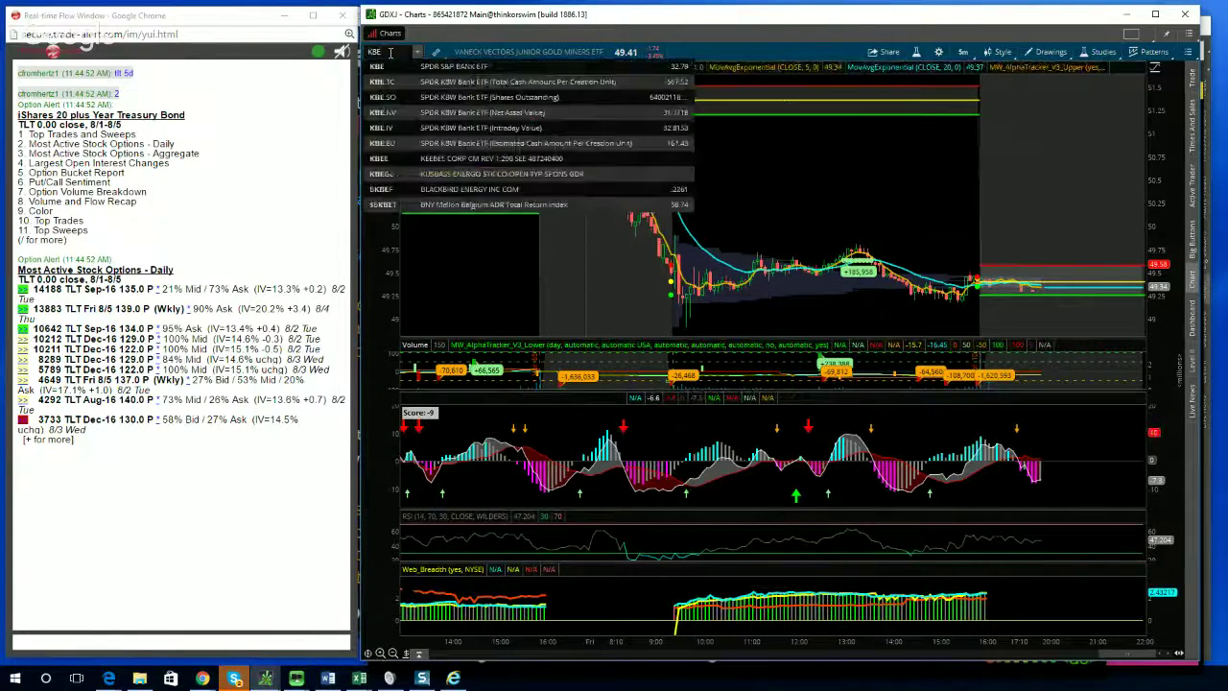
key("Return")
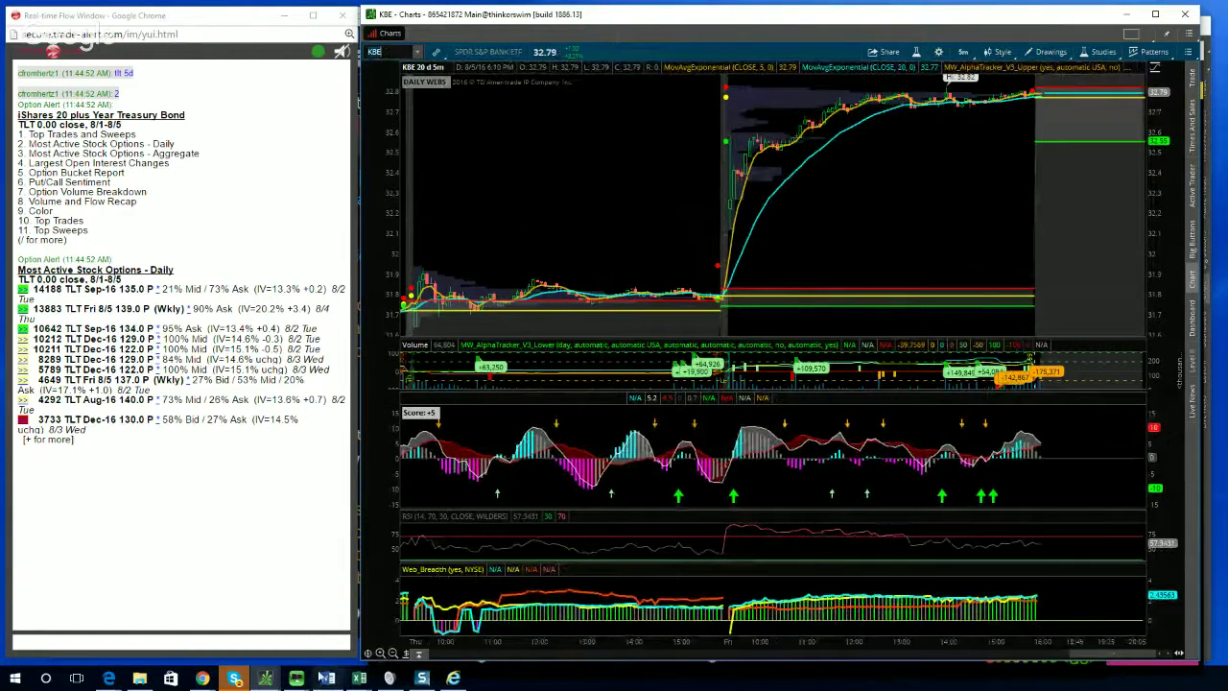
Open the XLF Equity DES security description in Bloomberg and page through to the fund's Allocations
left_click(120, 615)
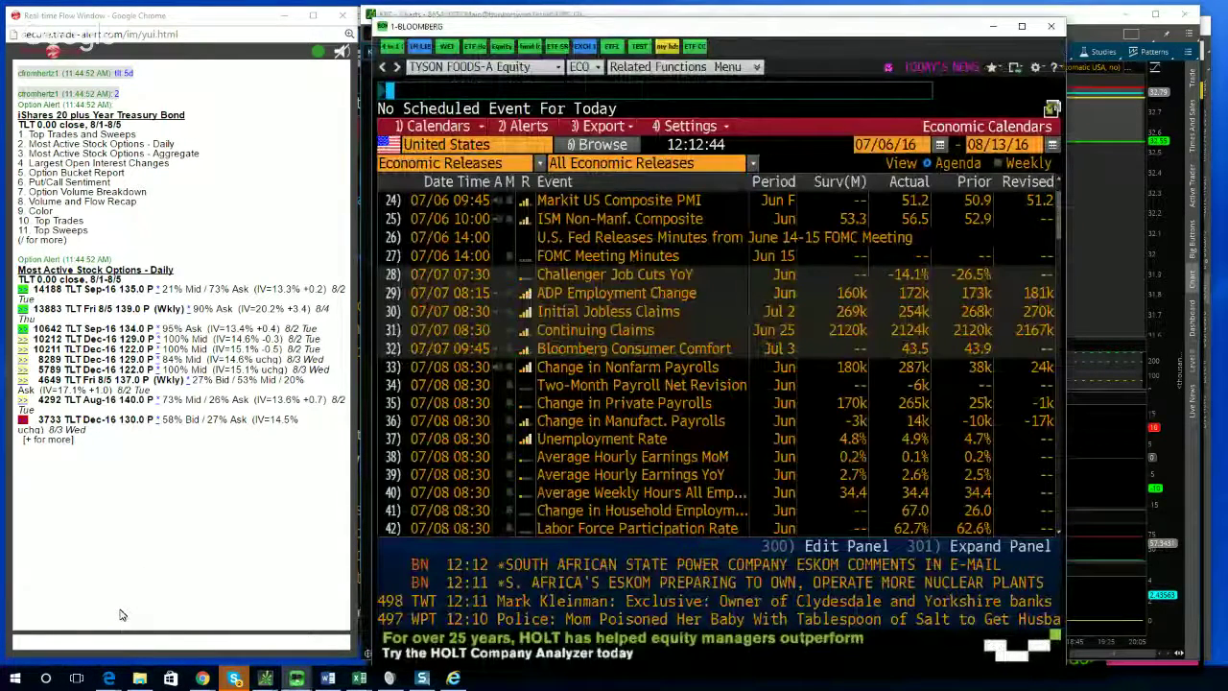
type("XLF Equity DES")
key("Return")
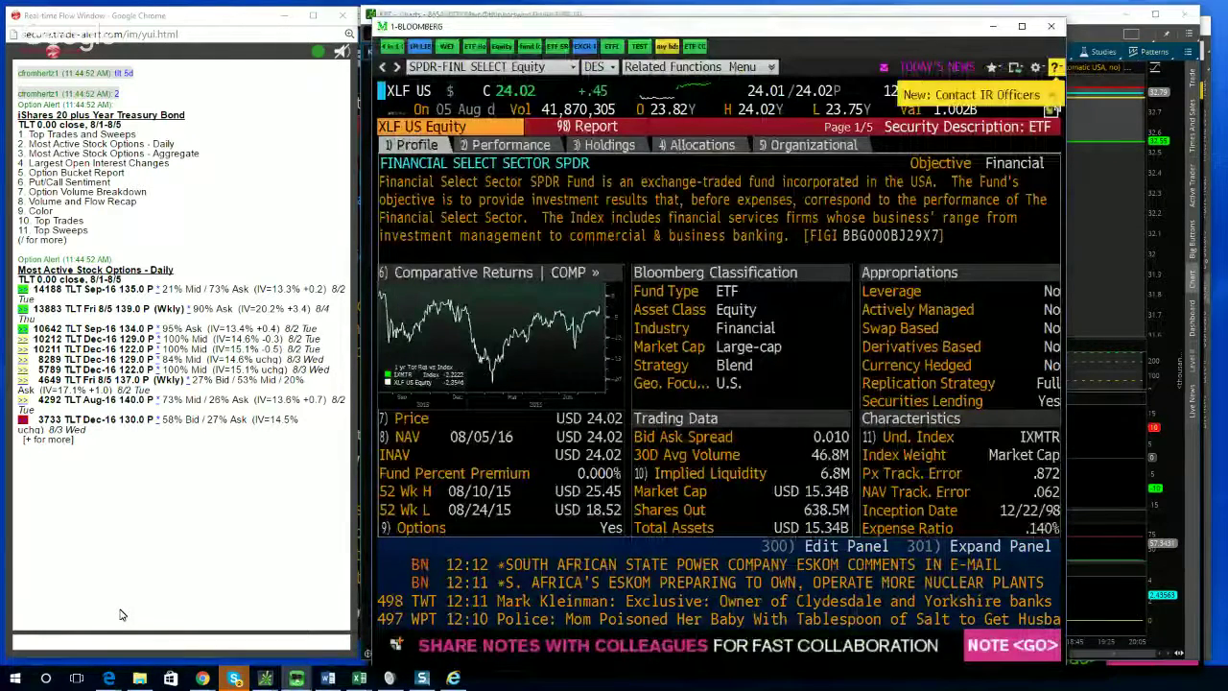
key("Page_Down")
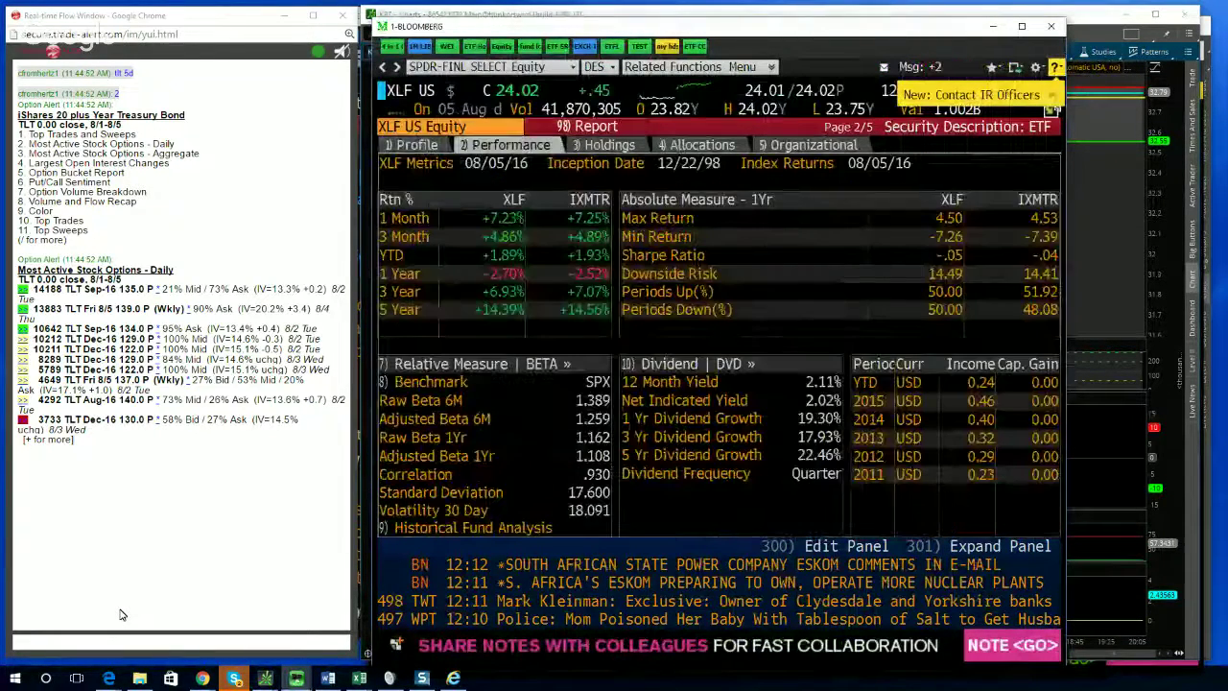
key("Page_Down")
key("Page_Down")
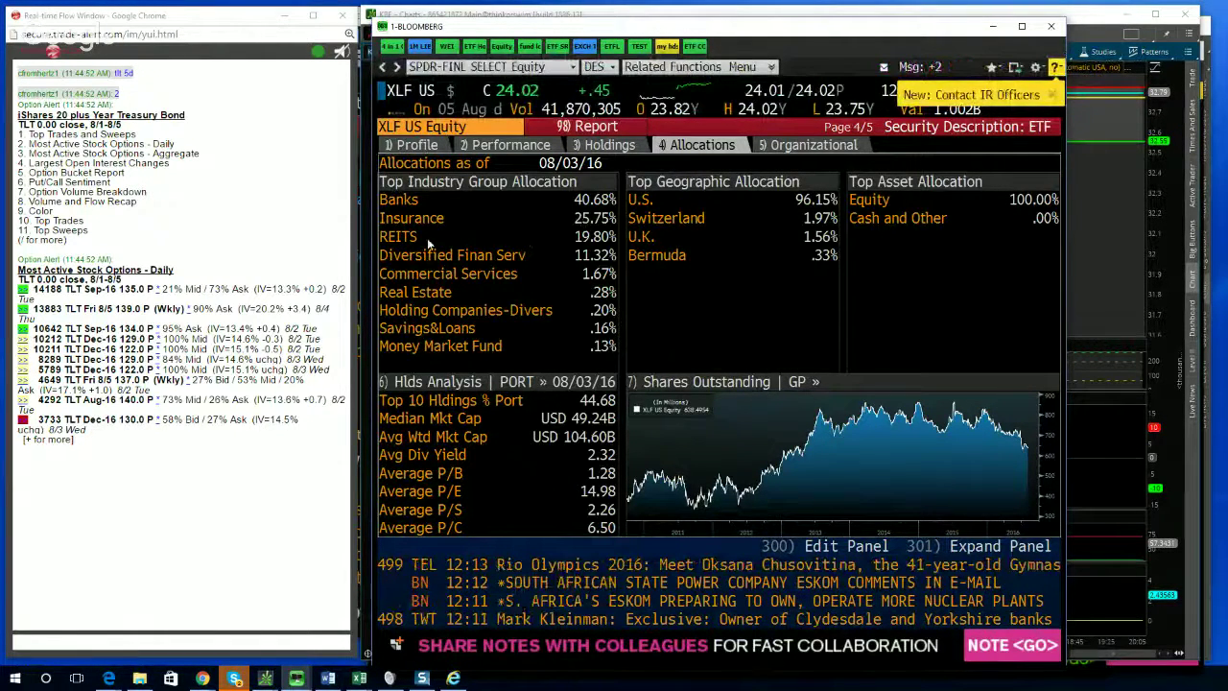
Minimize the Bloomberg window and set the KBE chart's time frame to 3 years with weekly bars
left_click(994, 26)
left_click(964, 52)
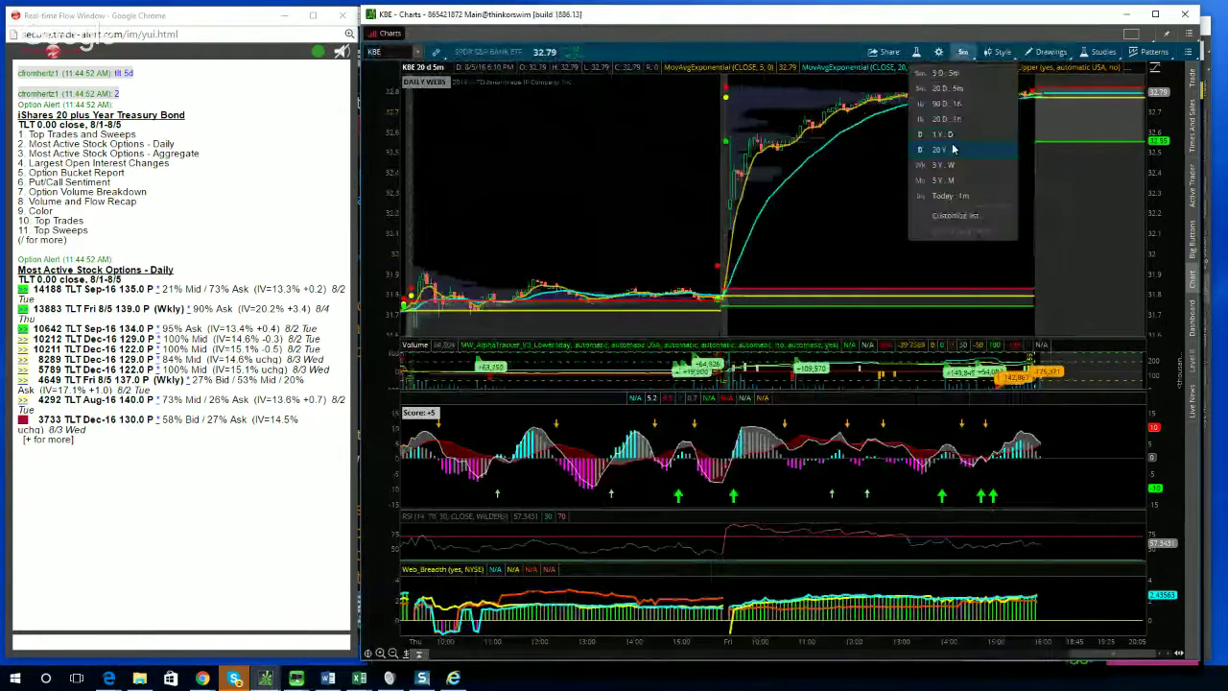
left_click(949, 164)
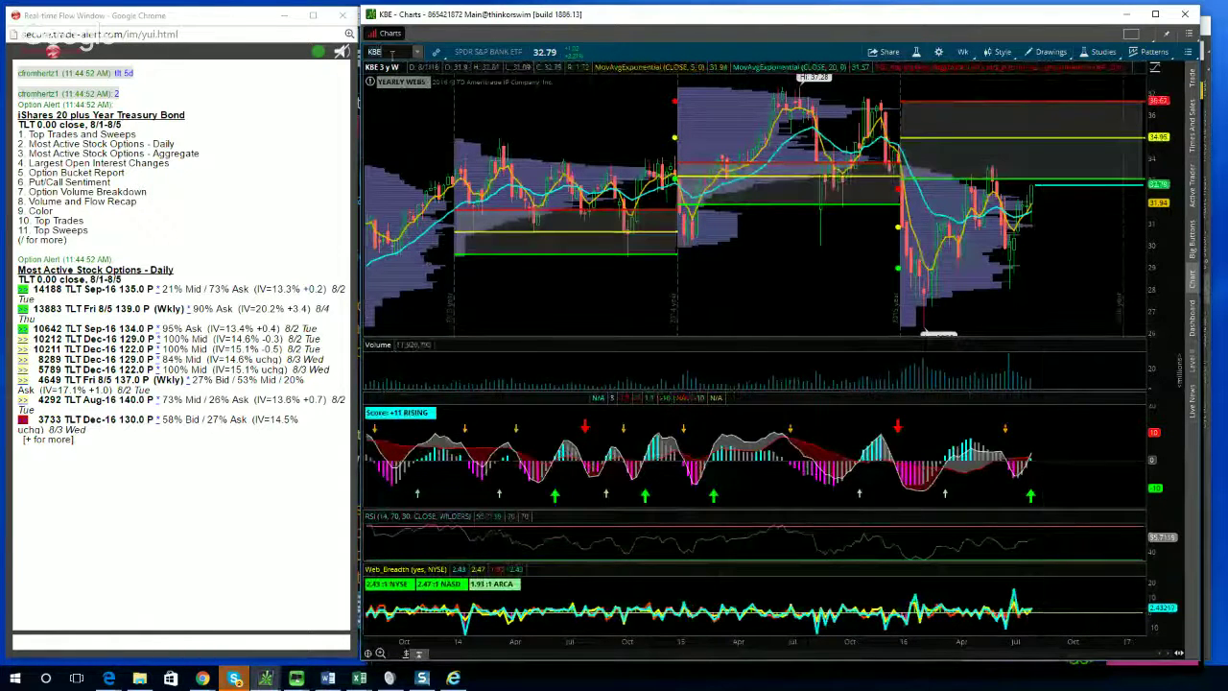
Load the symbol XLF in the 3-year weekly chart
left_click(392, 55)
type("XLF")
key("Return")
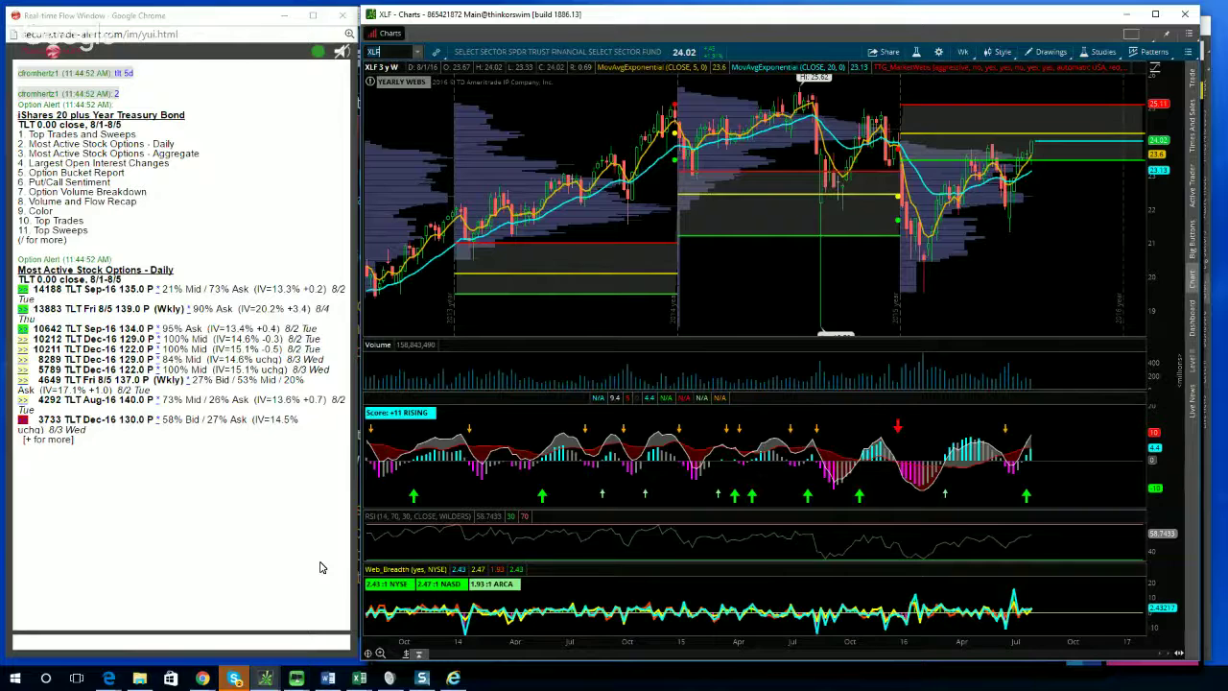
Switch to the Option Flow2 document in Word and review the Interesting Option Activity entries for 8/3 and 8/4
mouse_move(331, 678)
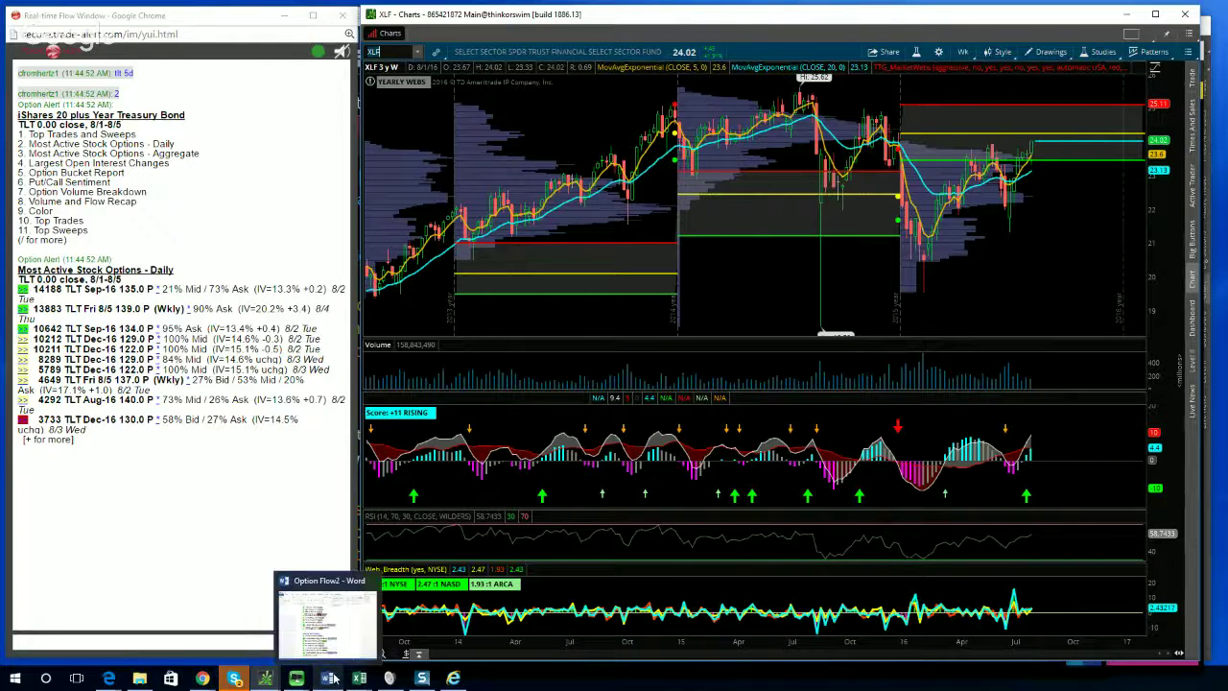
left_click(331, 630)
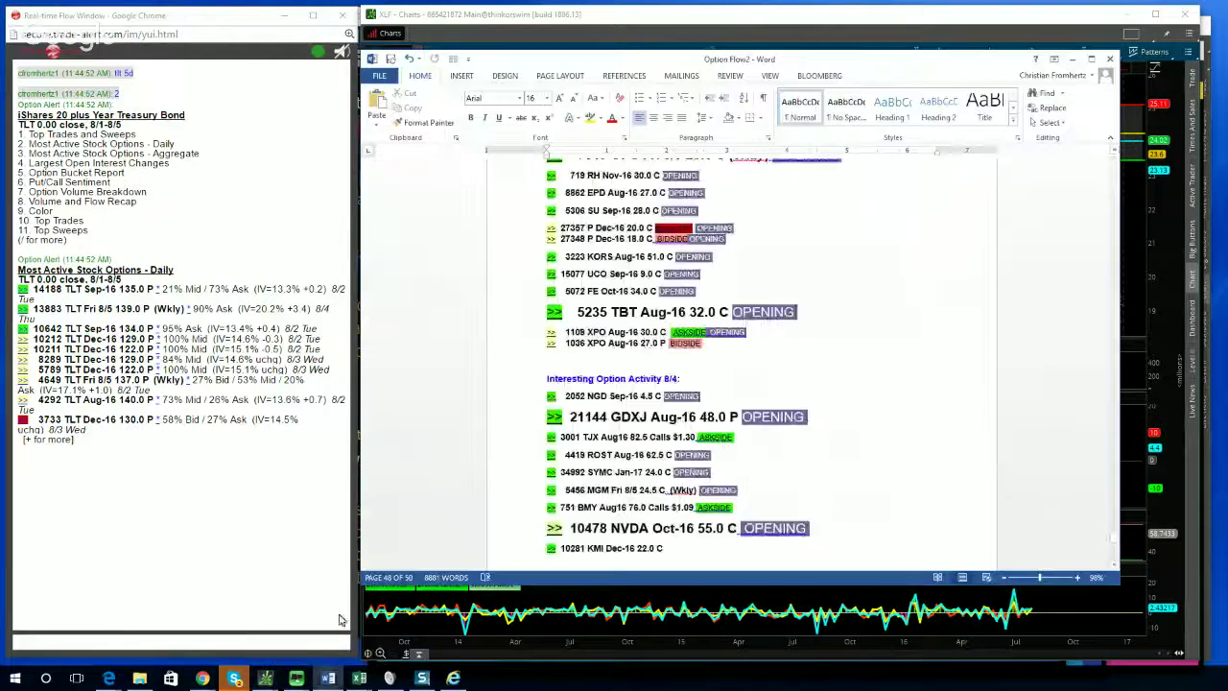
scroll(635, 424, "down", 1)
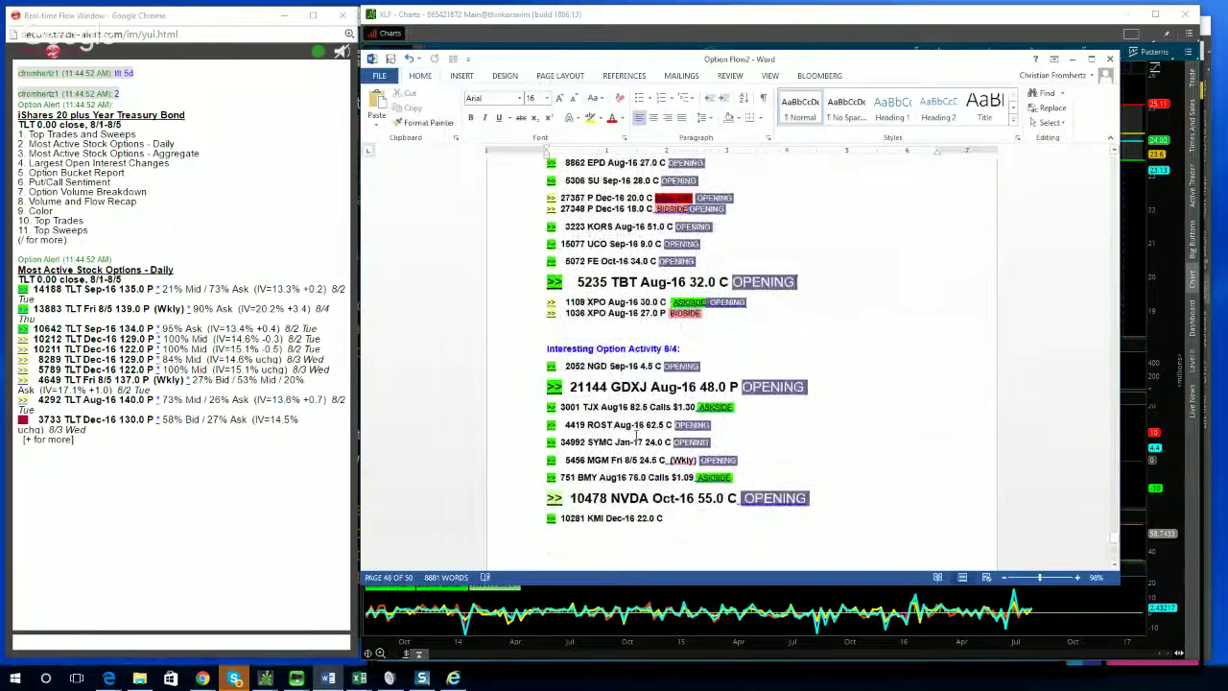
scroll(635, 434, "up", 5)
scroll(637, 440, "down", 3)
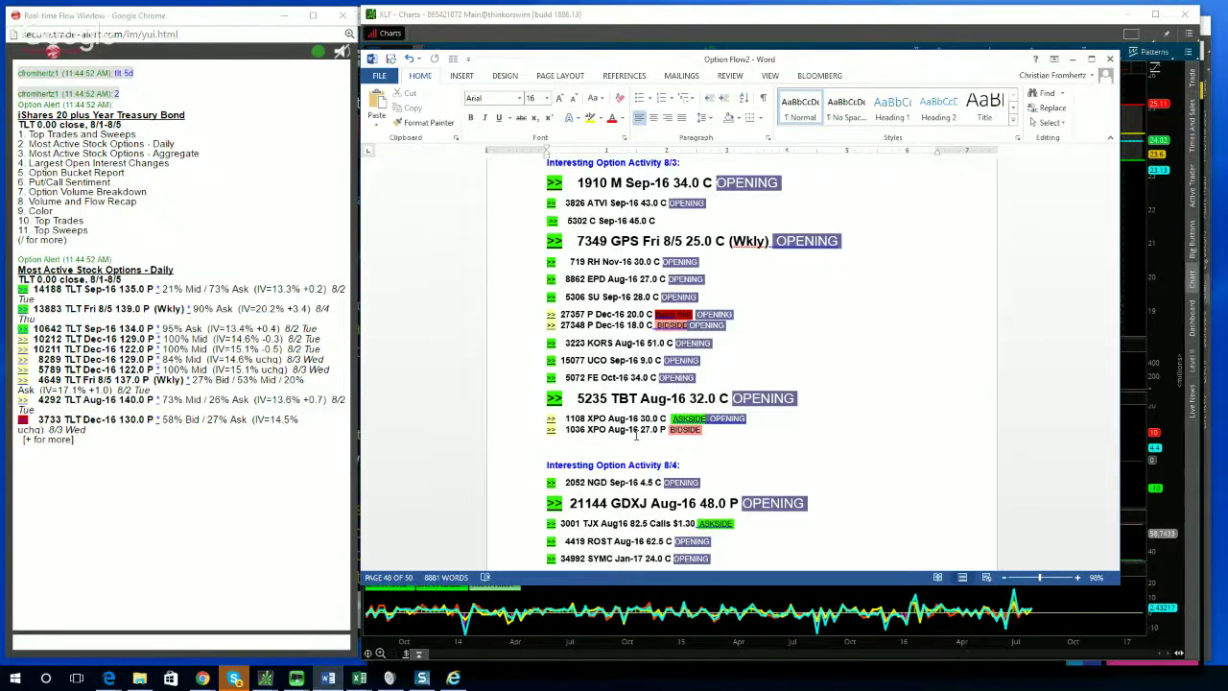
Switch to the thinkorswim chart, load the symbol XRT and set its time frame to 20 years with daily bars
left_click(629, 14)
type("XRT")
key("Return")
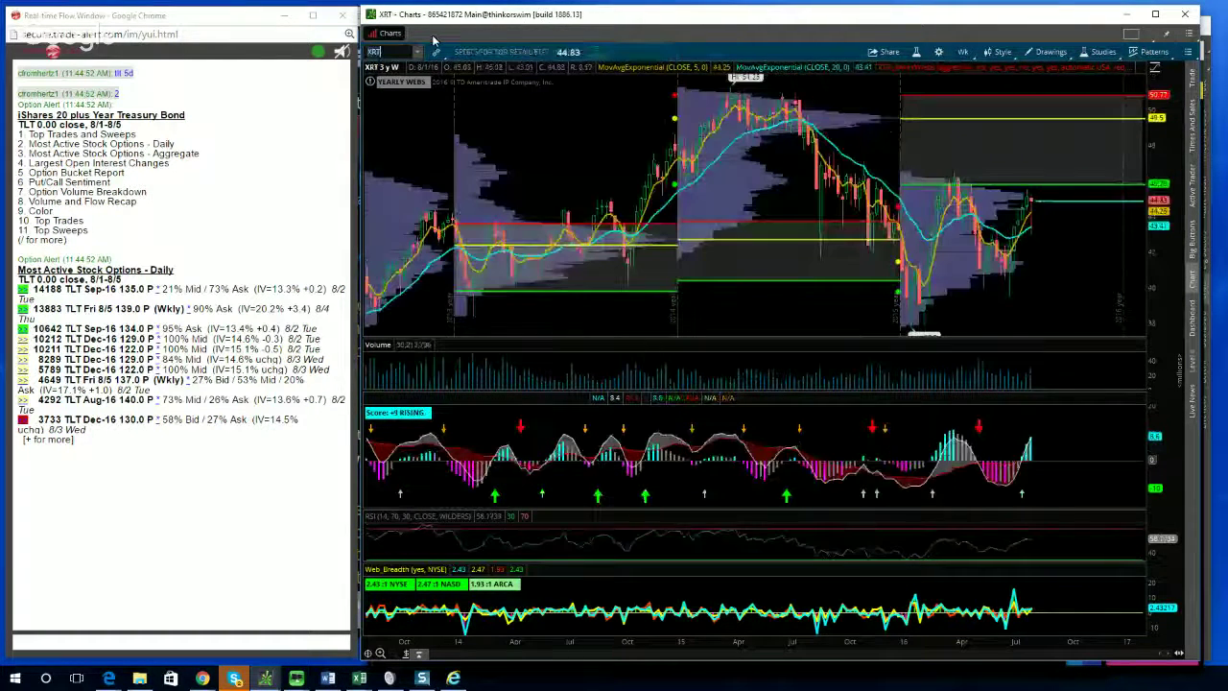
left_click(963, 51)
left_click(956, 118)
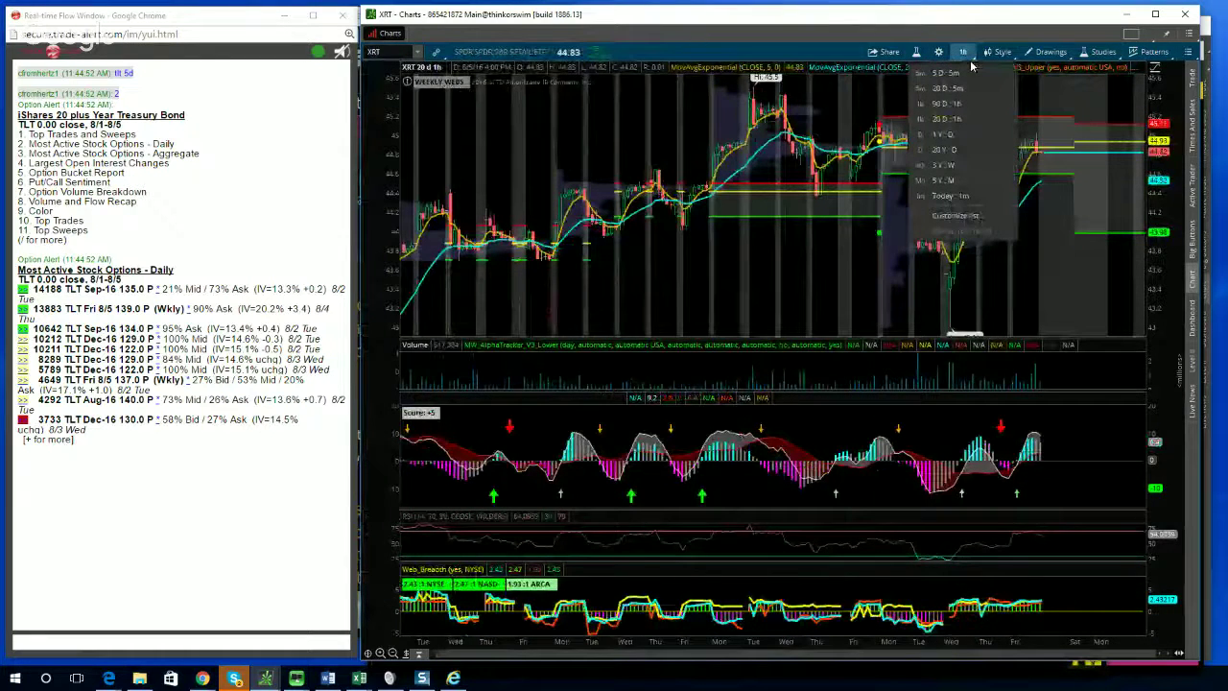
left_click(943, 149)
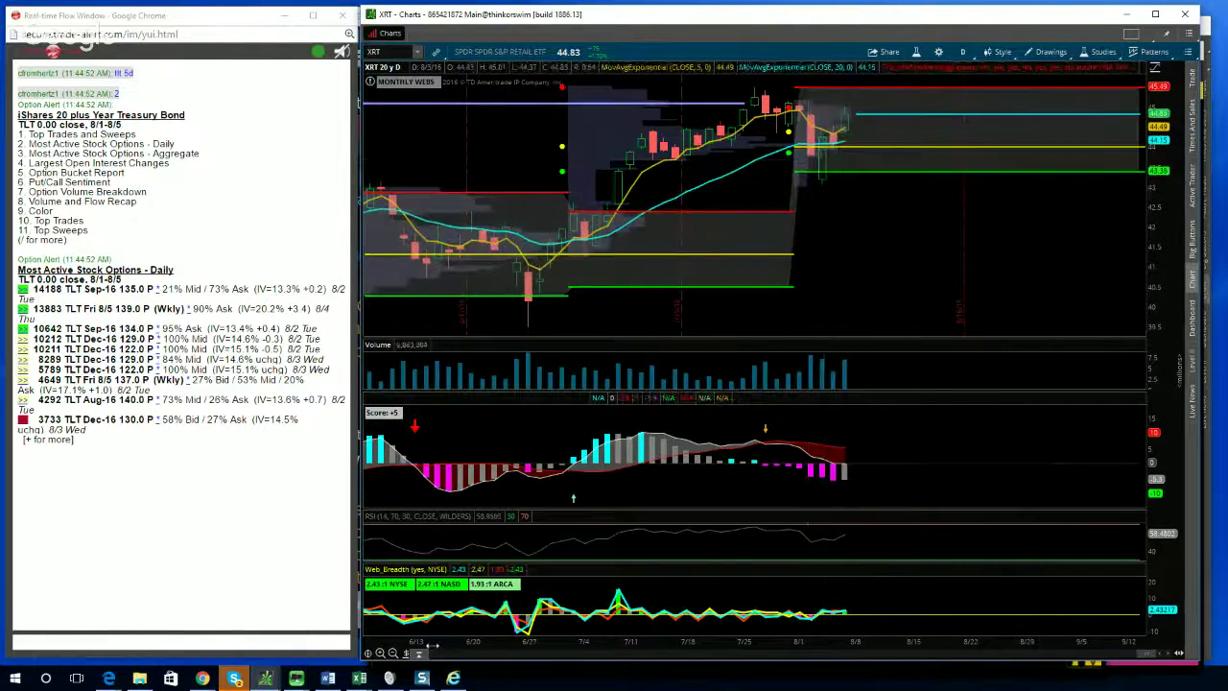
Return to the Option Flow2 document in Word and select the 10478 NVDA Oct-16 55.0 C entry under the 8/4 activity
left_click(327, 678)
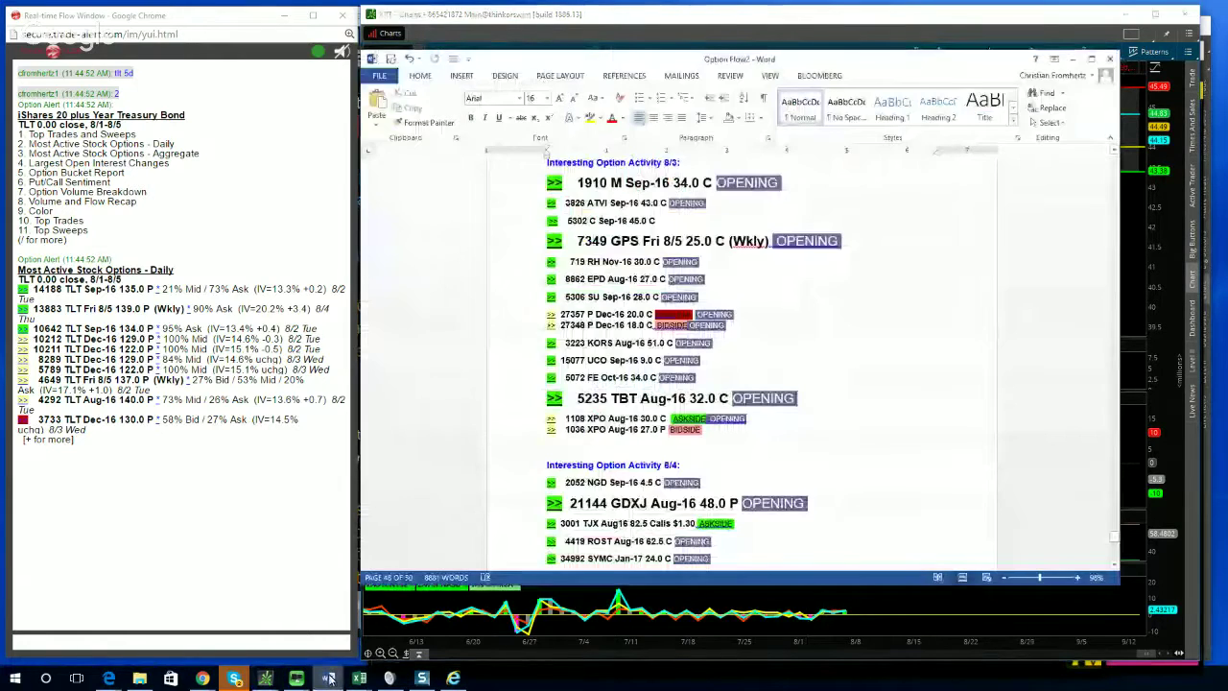
scroll(521, 493, "down", 1)
scroll(521, 492, "down", 5)
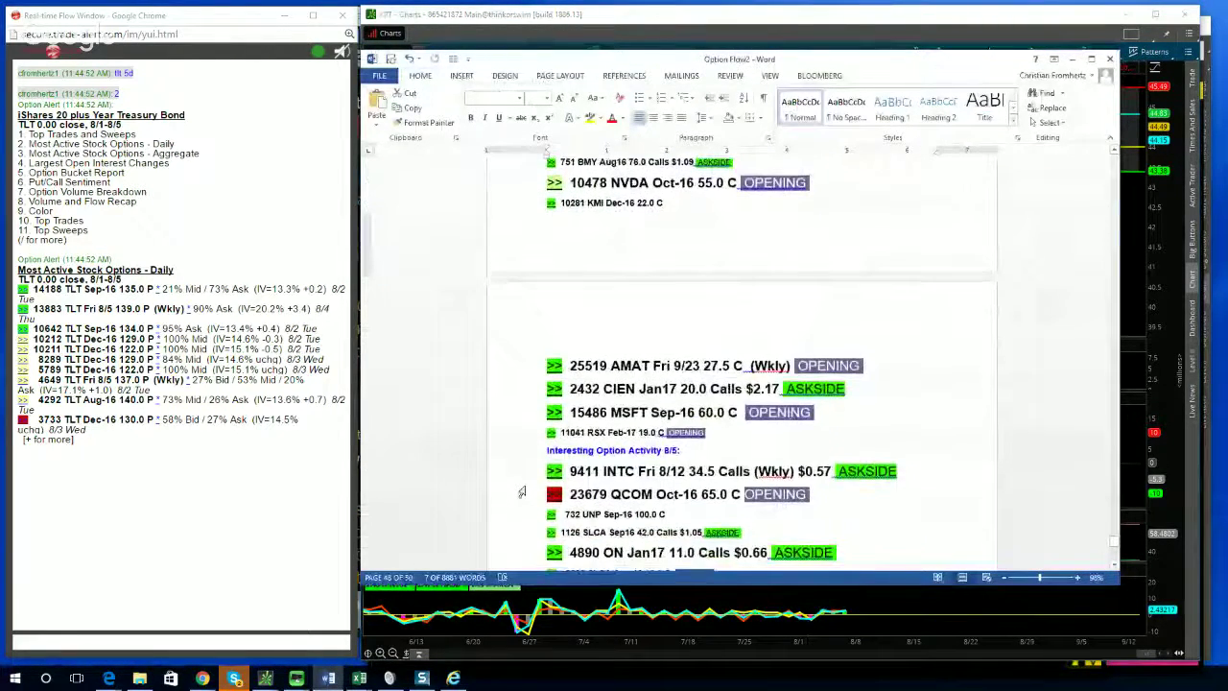
scroll(521, 492, "up", 1)
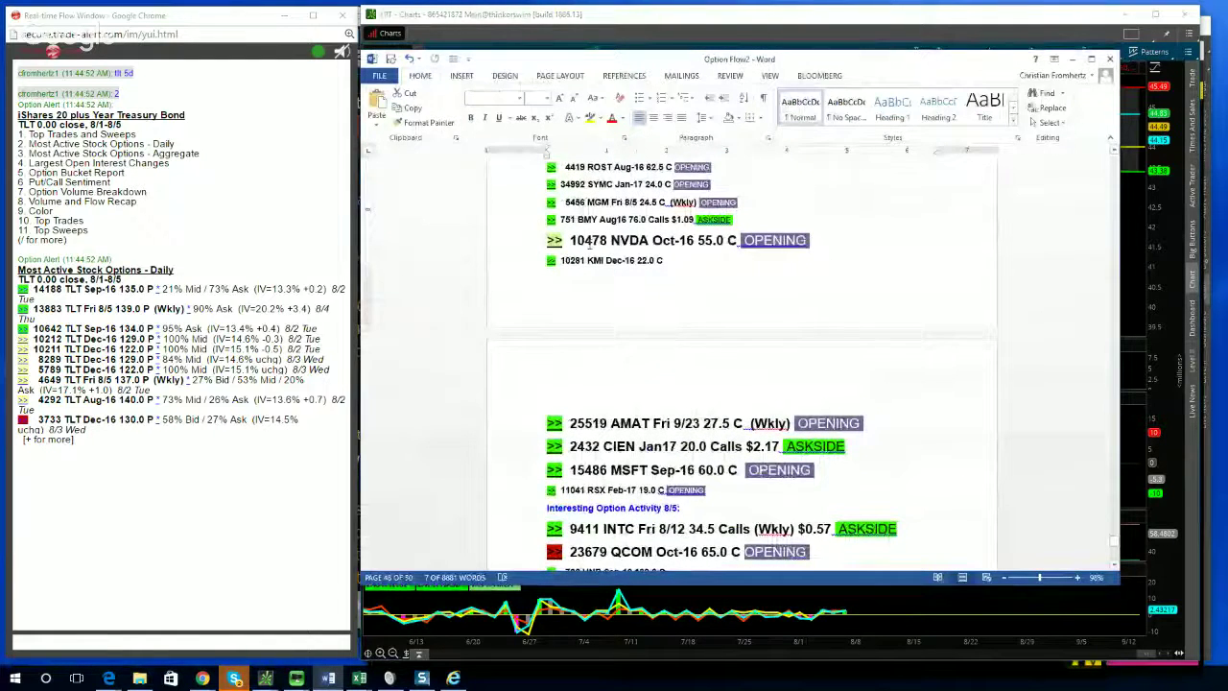
left_click_drag(572, 240, 810, 241)
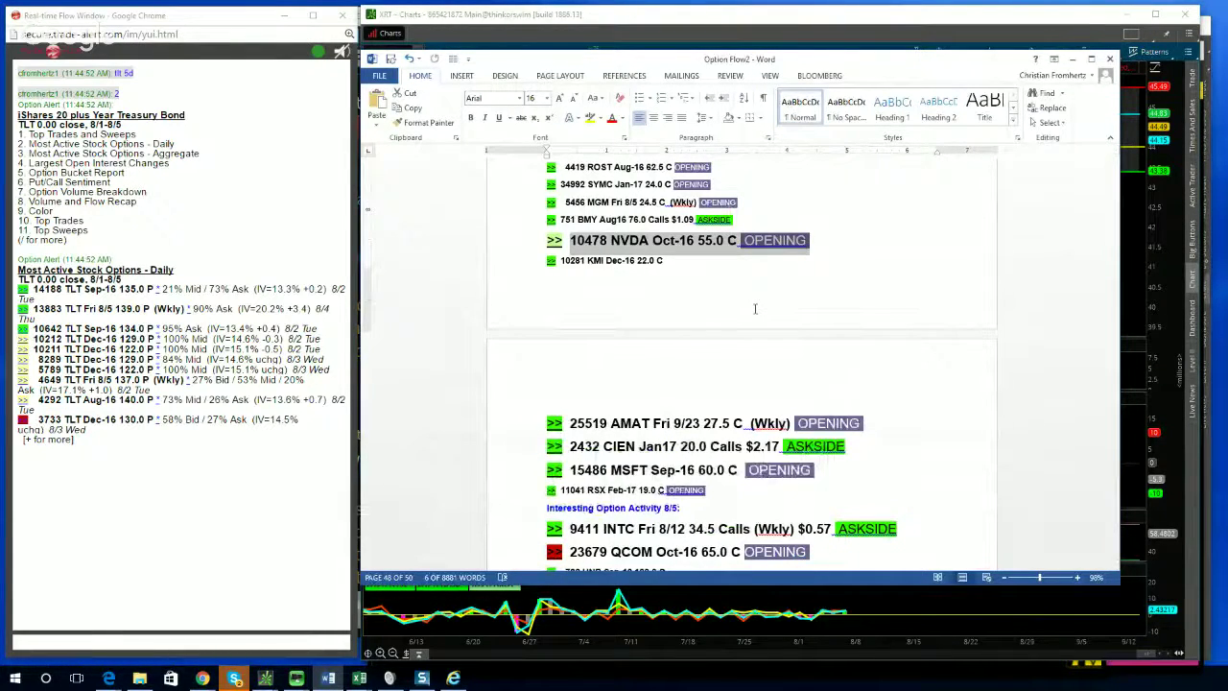
Select the 25519 AMAT weekly 27.5 C entry and single out its 9/23 expiration date
left_click_drag(572, 423, 868, 424)
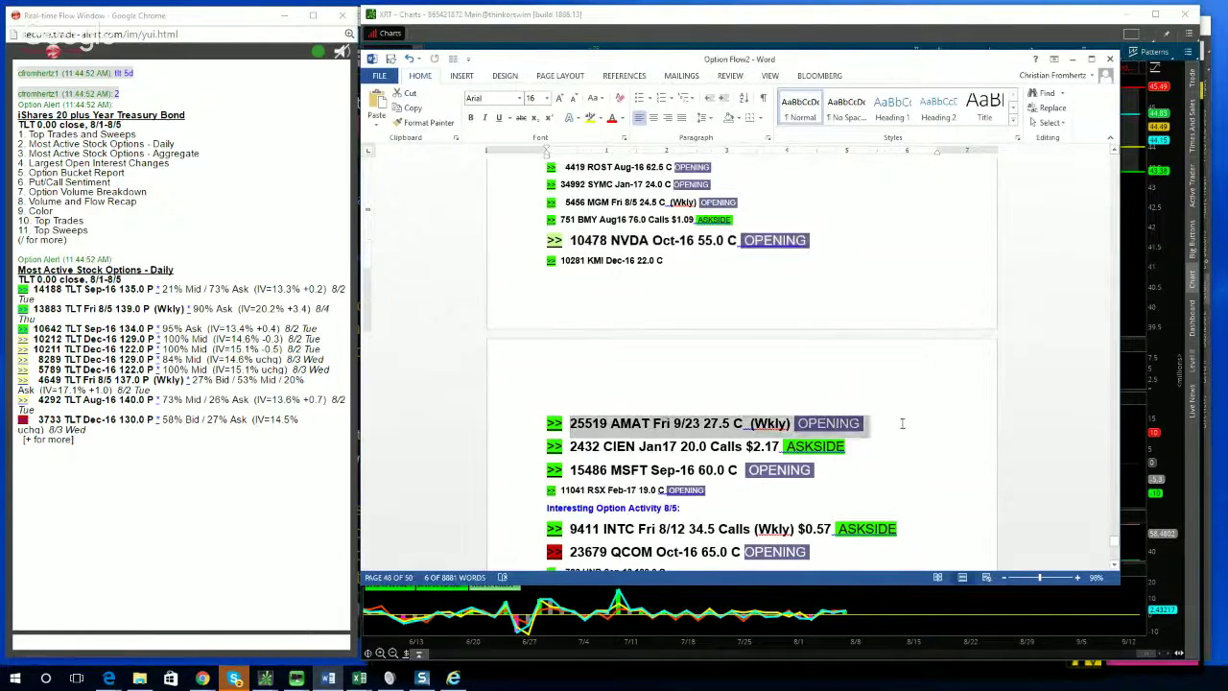
left_click(685, 426)
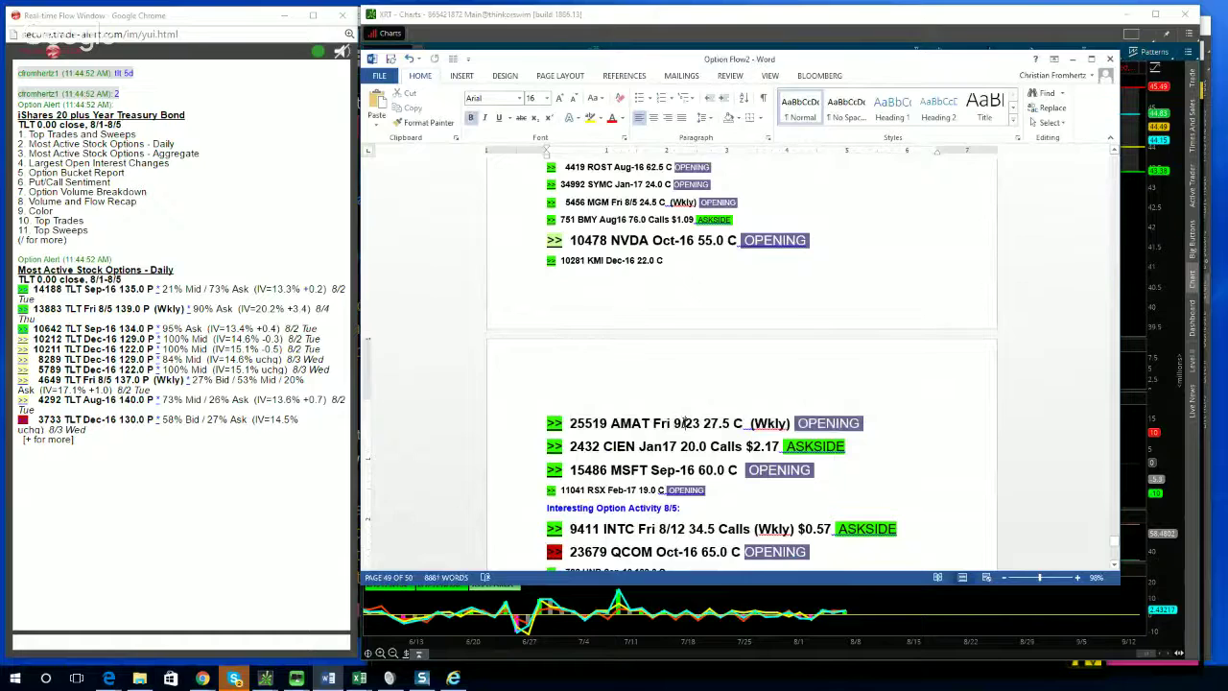
left_click_drag(683, 425, 719, 426)
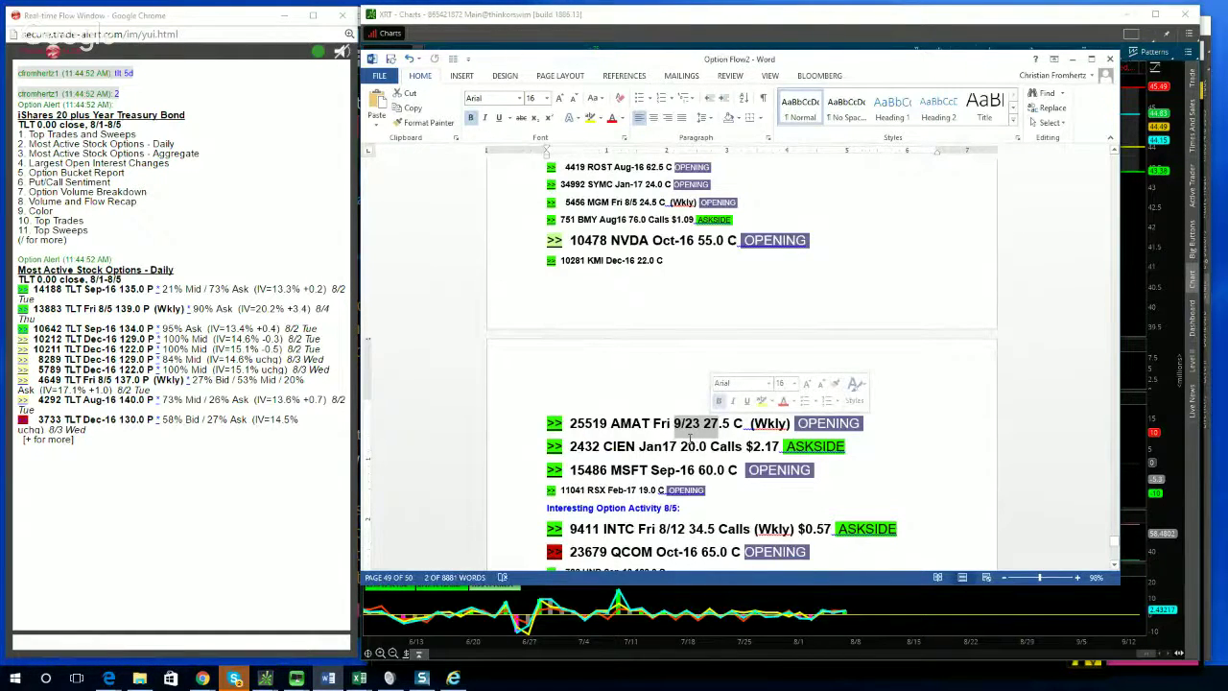
left_click(682, 425)
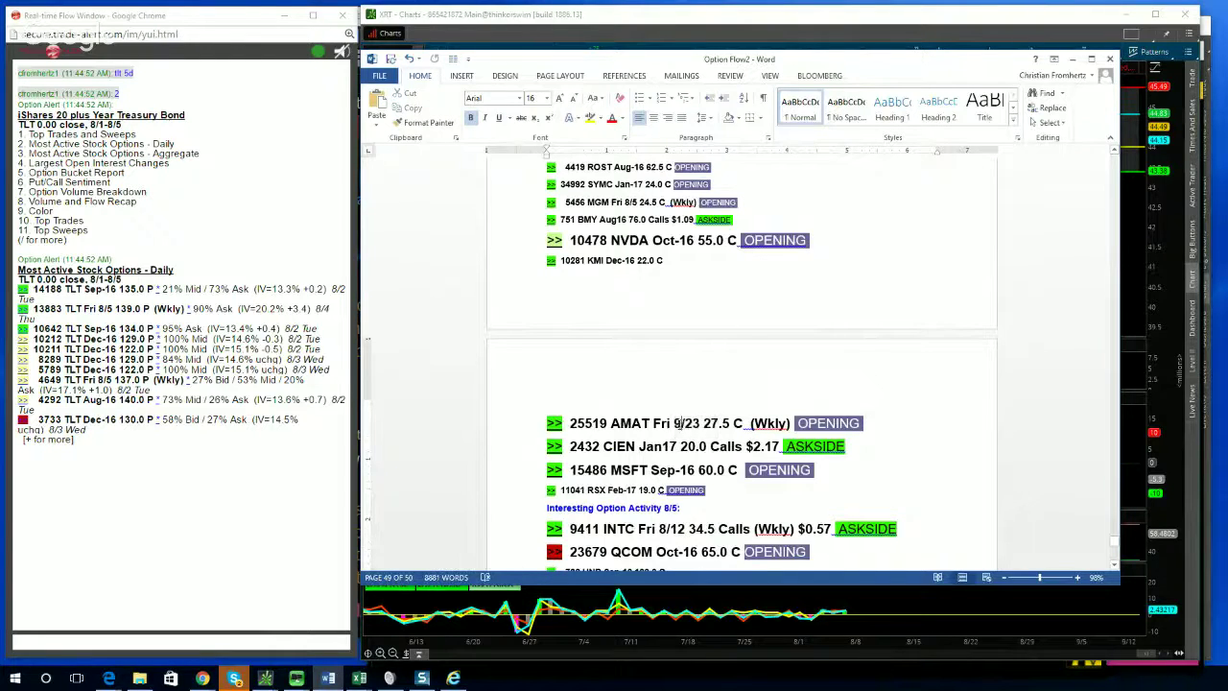
double_click(679, 423)
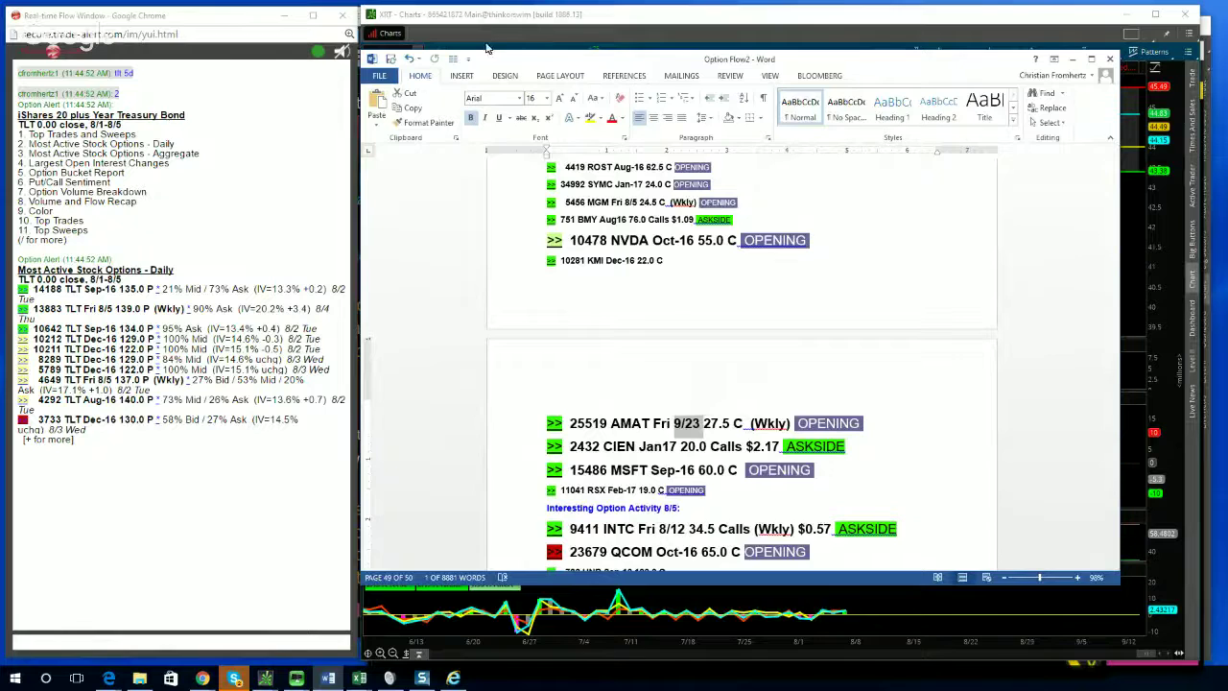
Switch to the thinkorswim chart and load the symbol AMAT, keeping the 20-year daily time frame
left_click(389, 50)
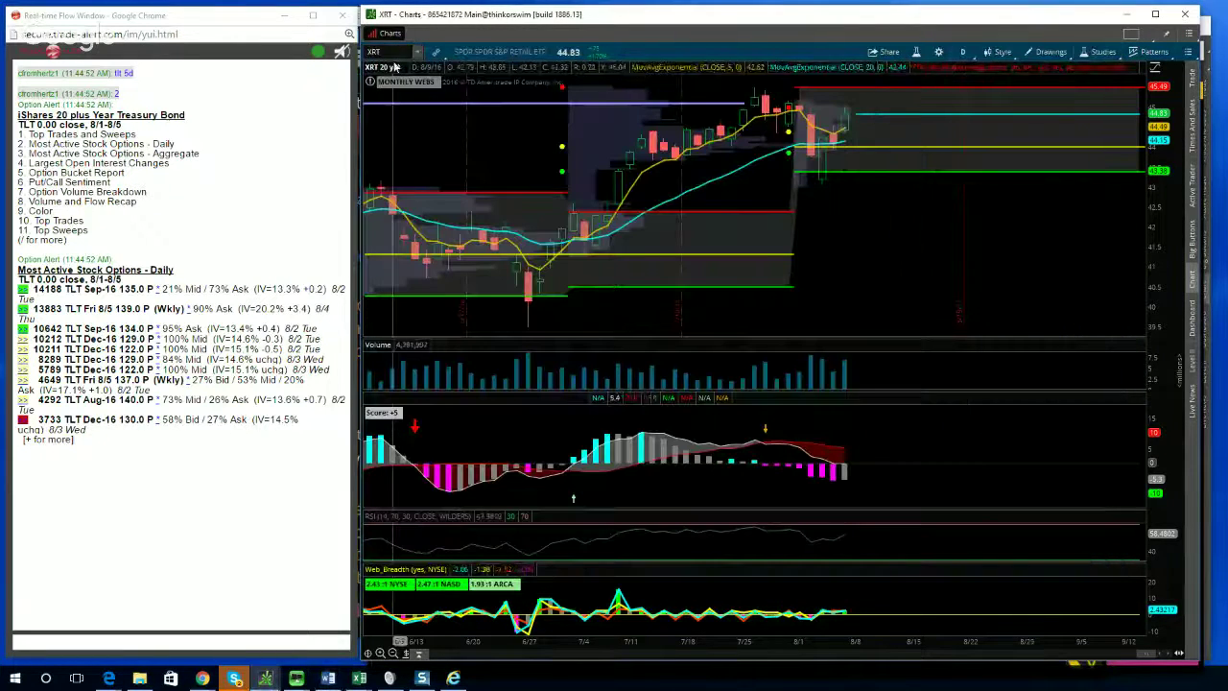
type("AMT")
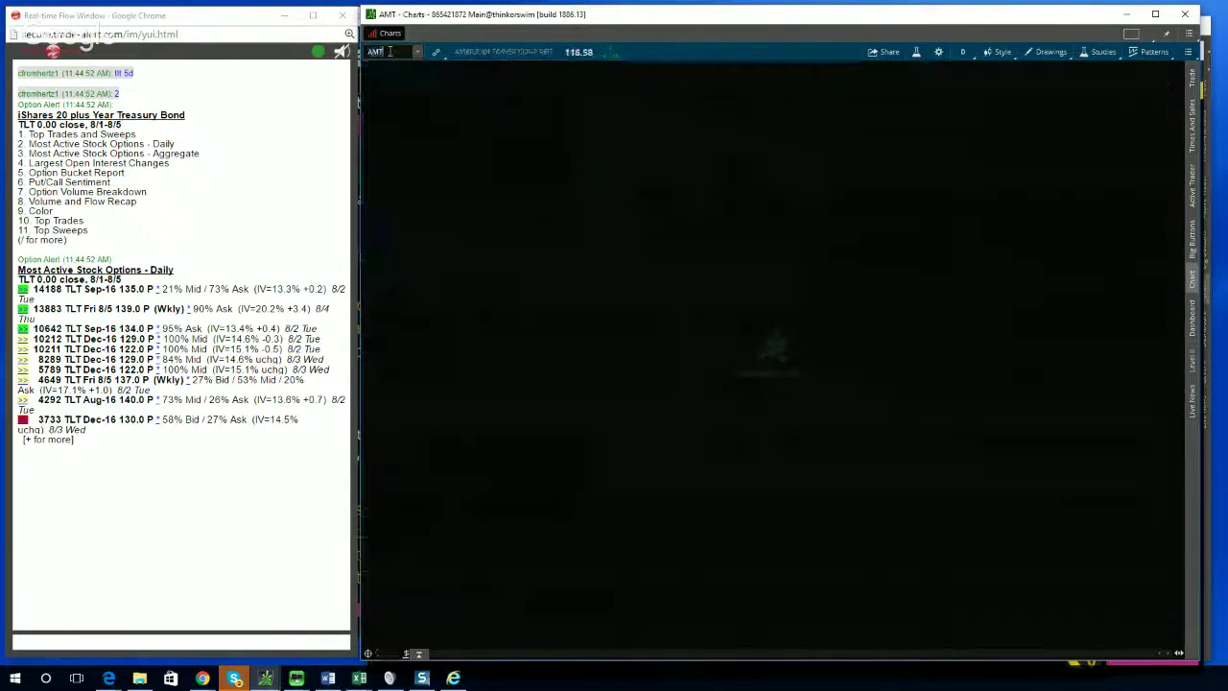
key("Return")
left_click(389, 52)
type("AMAT")
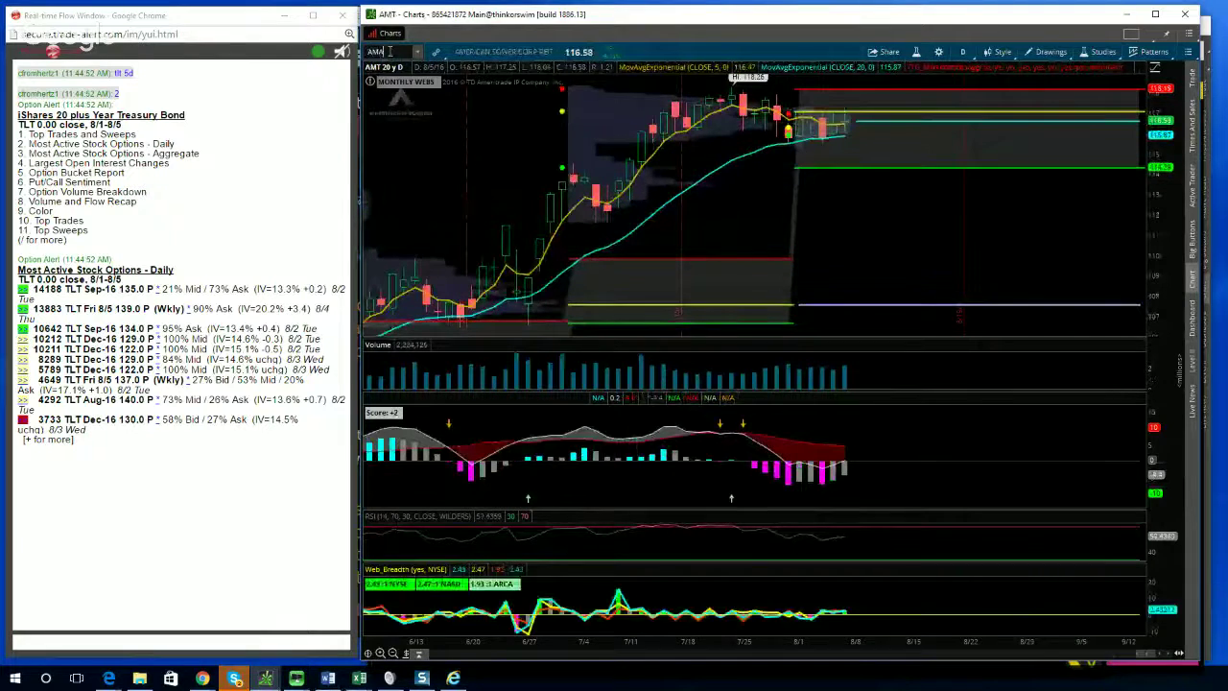
key("Return")
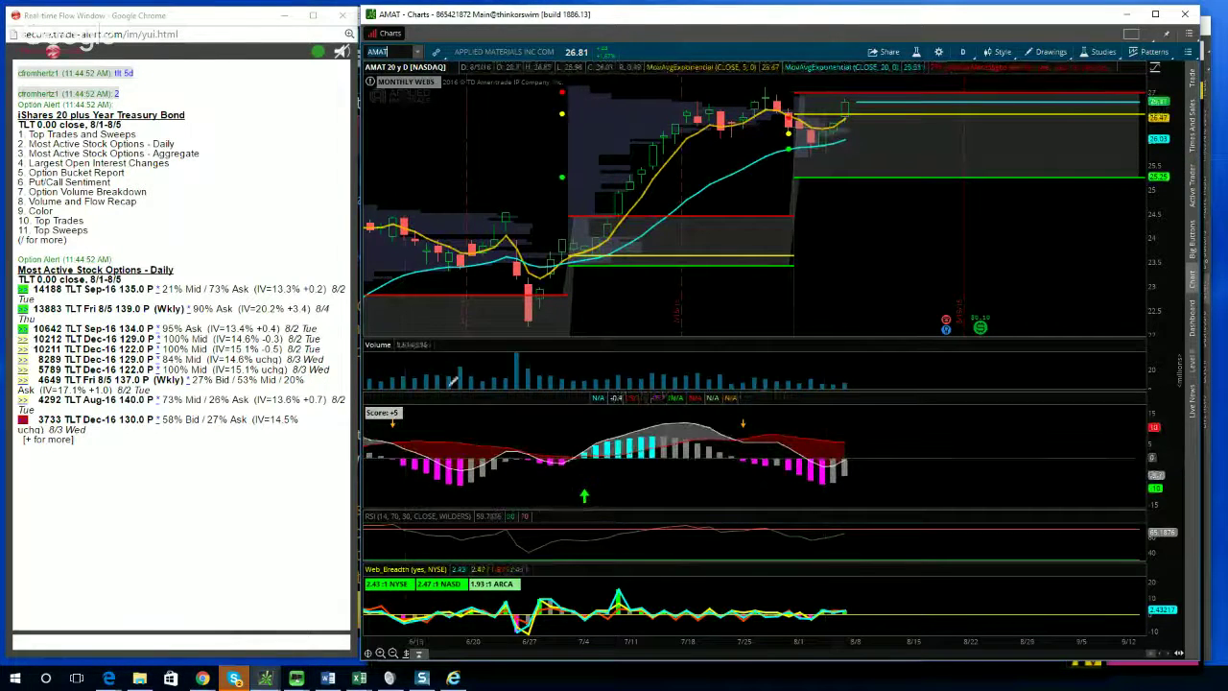
Return to the Option Flow2 document in Word and select the 8/5 INTC, QCOM and ON call entries one after another
left_click(359, 679)
left_click(327, 679)
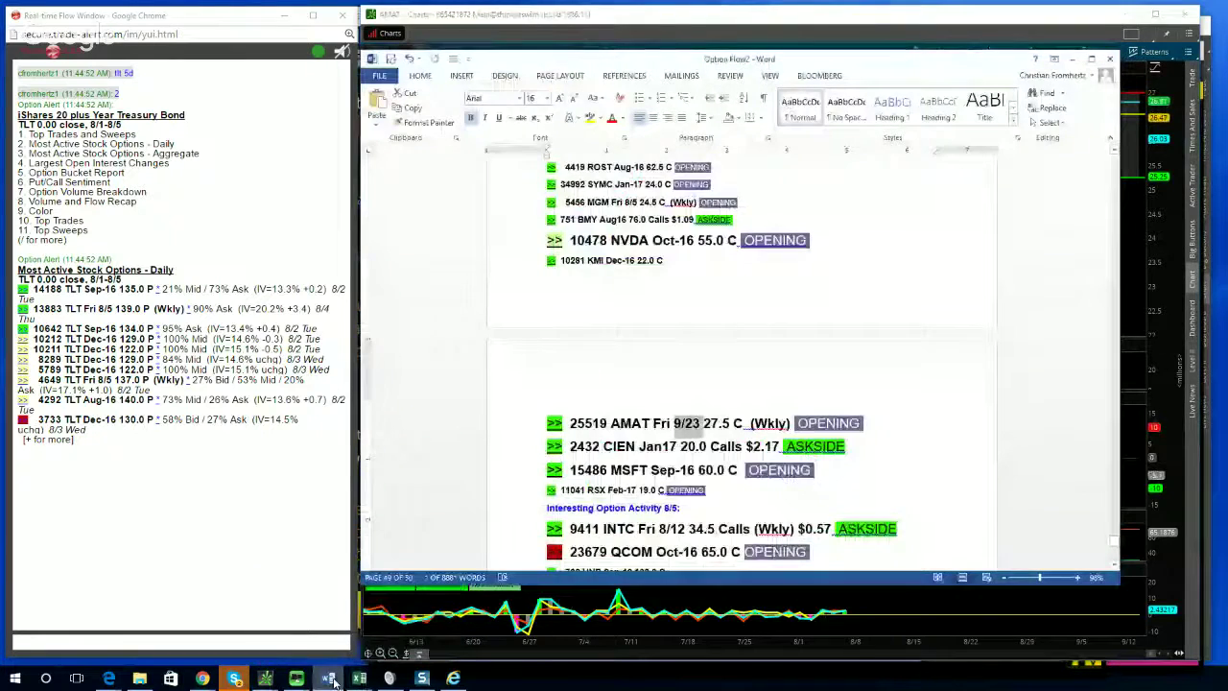
scroll(477, 497, "down", 3)
scroll(477, 497, "down", 3)
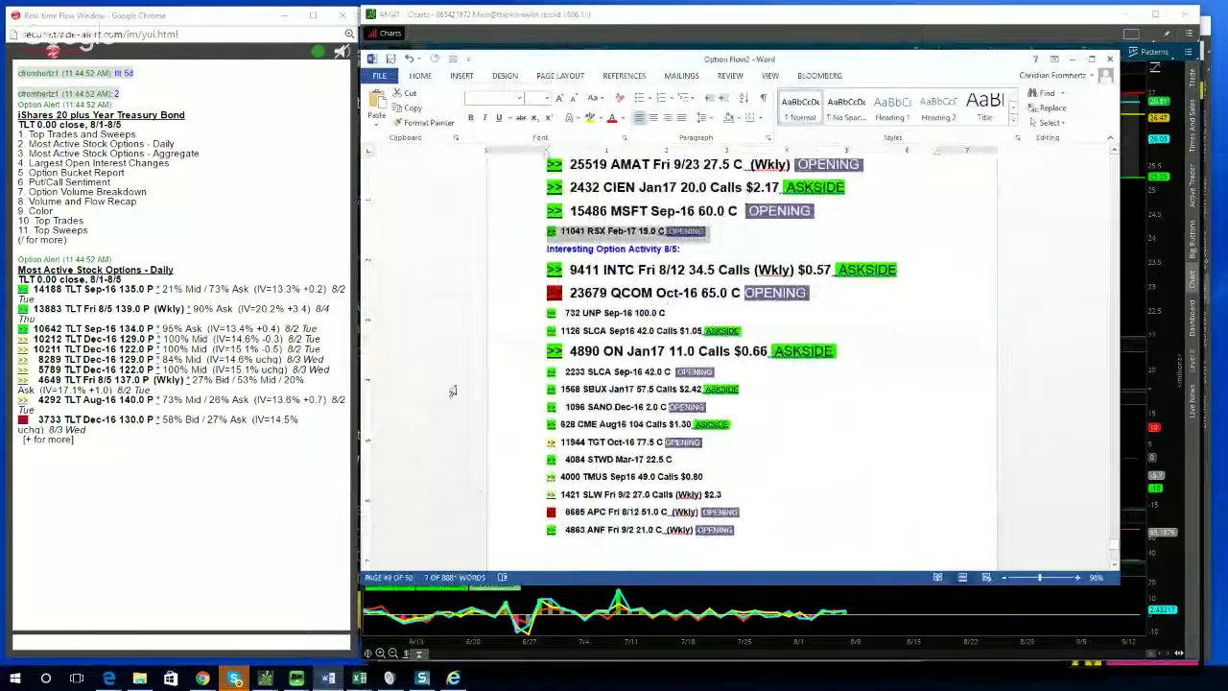
left_click_drag(570, 272, 902, 274)
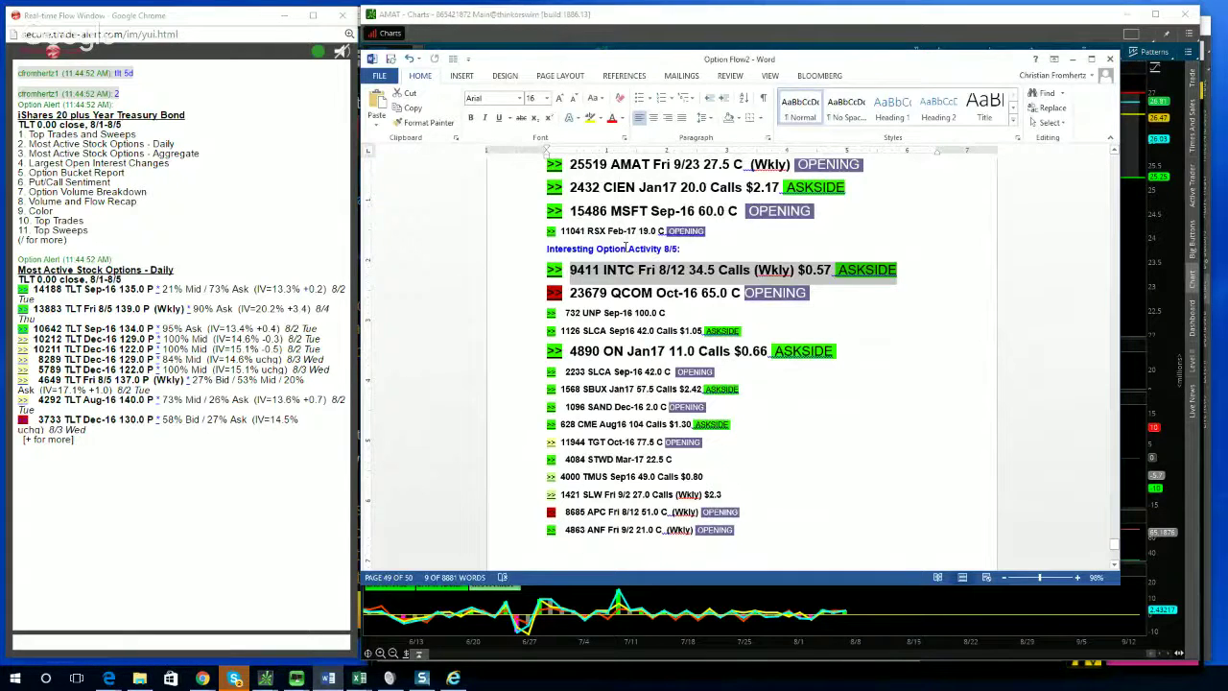
triple_click(617, 295)
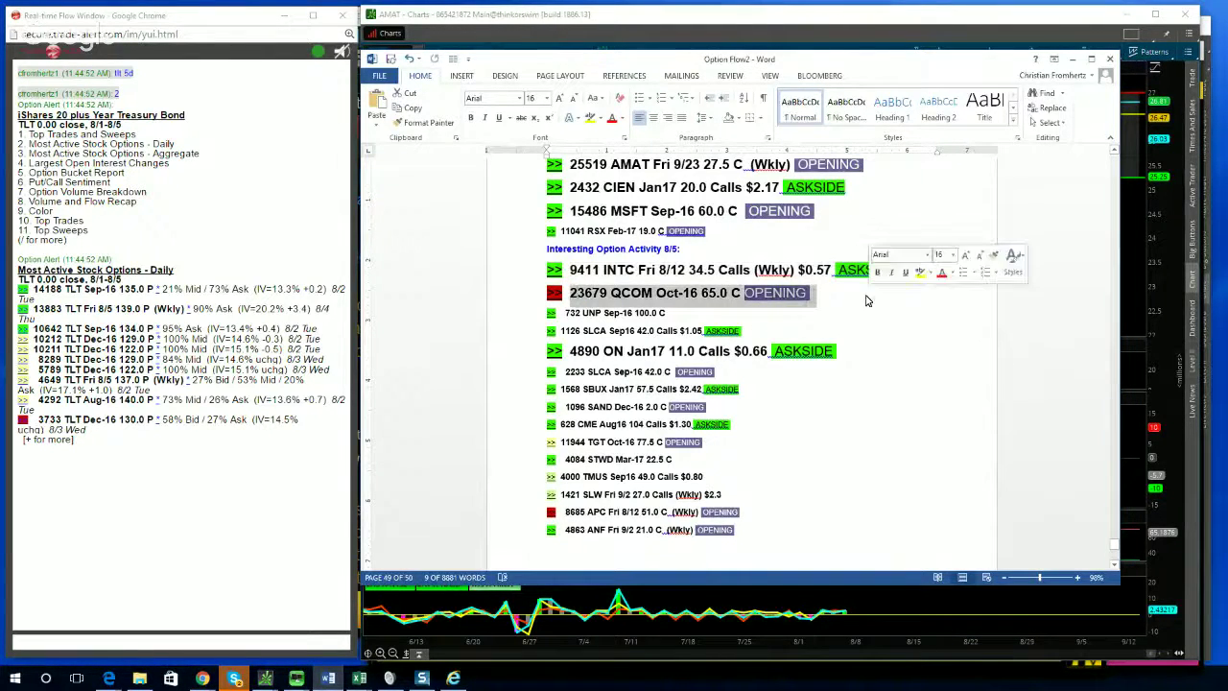
left_click(657, 292)
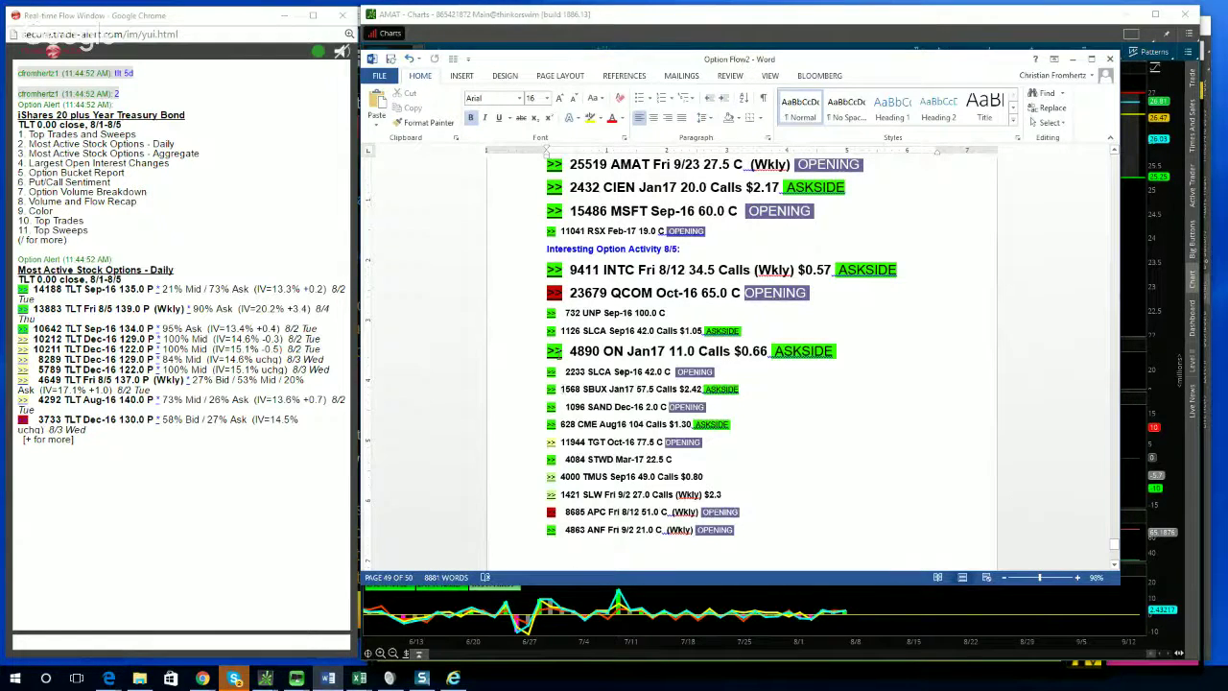
left_click_drag(572, 352, 843, 357)
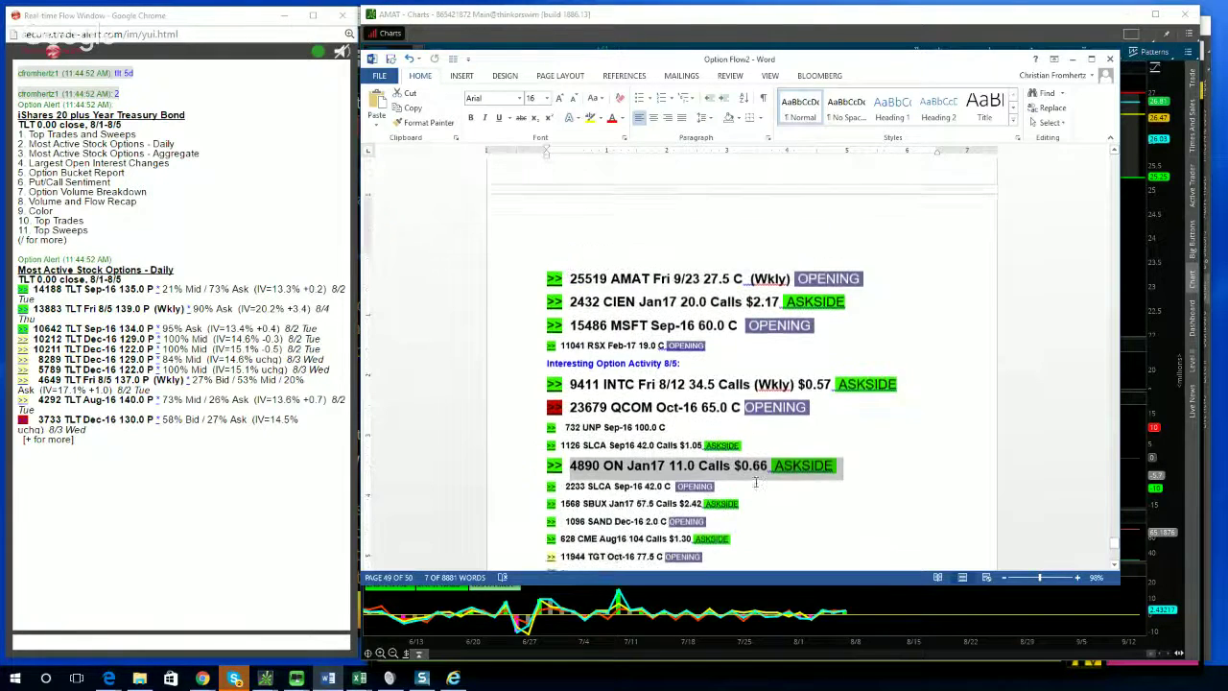
Go back to the 8/4 activity and select the SYMC Jan-17 24.0 C entry, then just its contract count
scroll(755, 482, "up", 8)
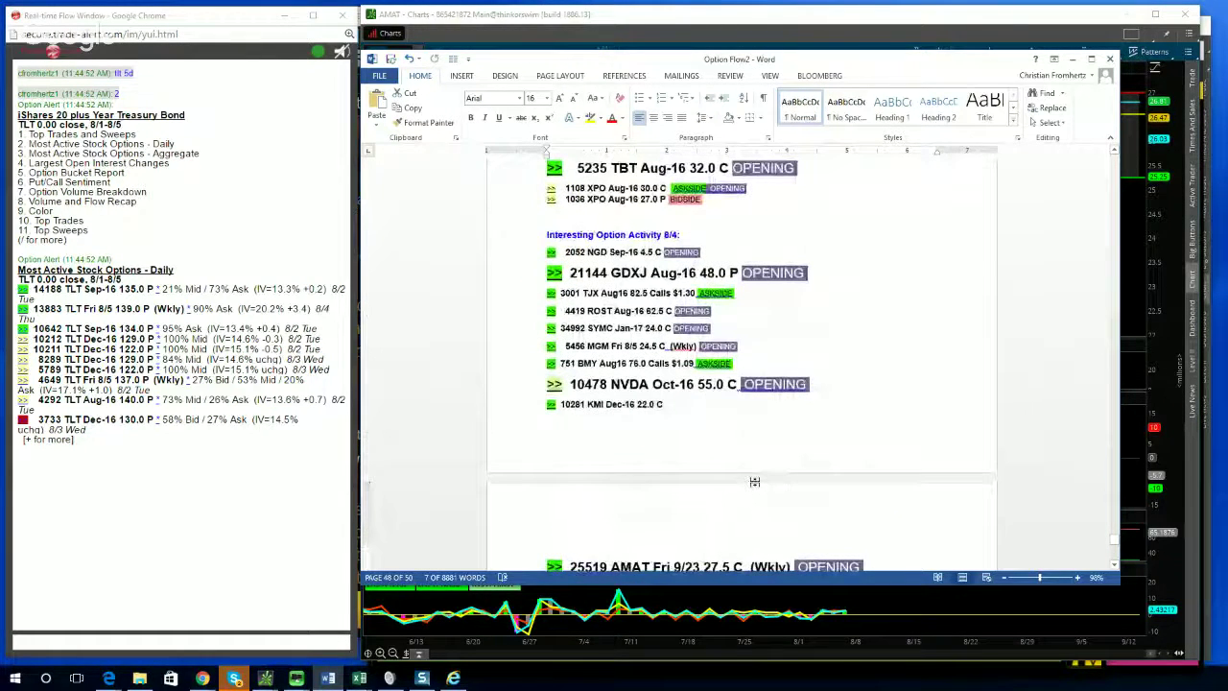
scroll(755, 482, "down", 1)
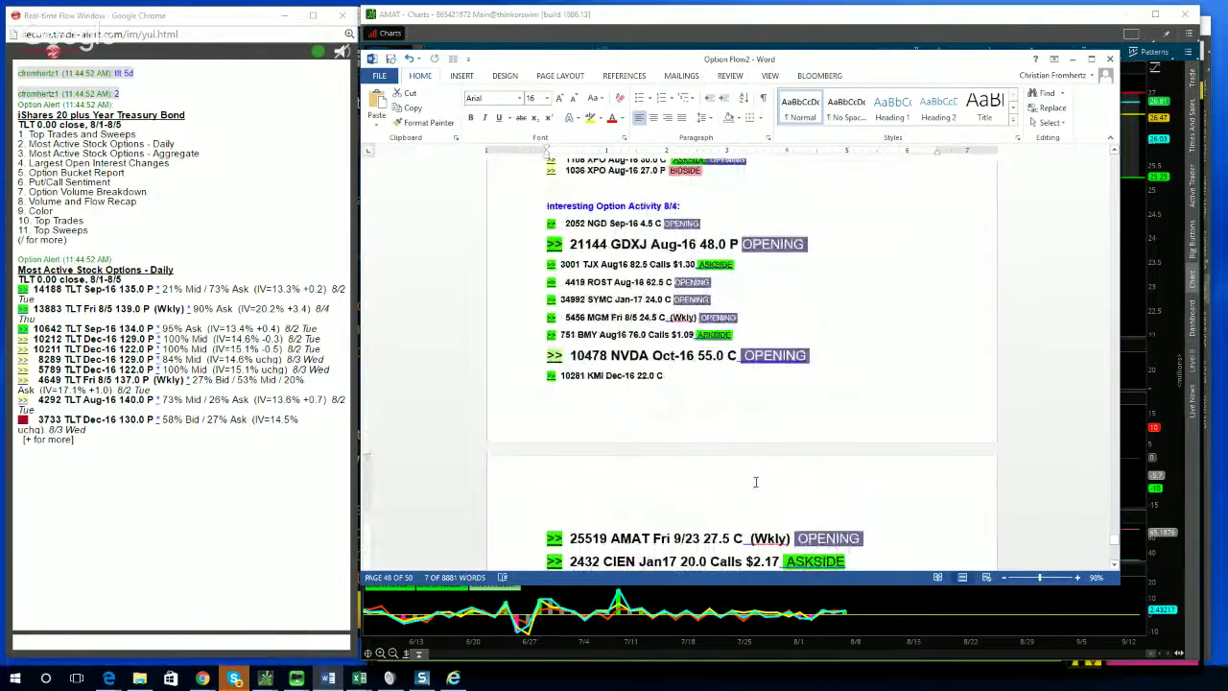
left_click_drag(548, 300, 717, 298)
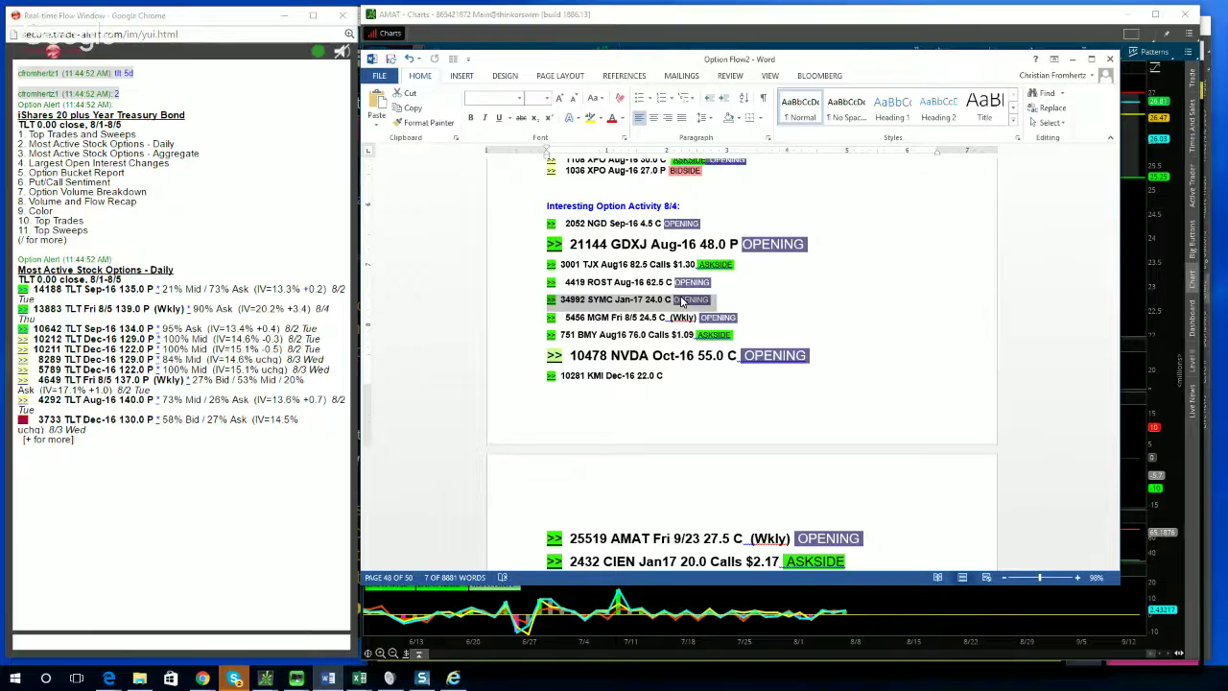
scroll(680, 403, "down", 1)
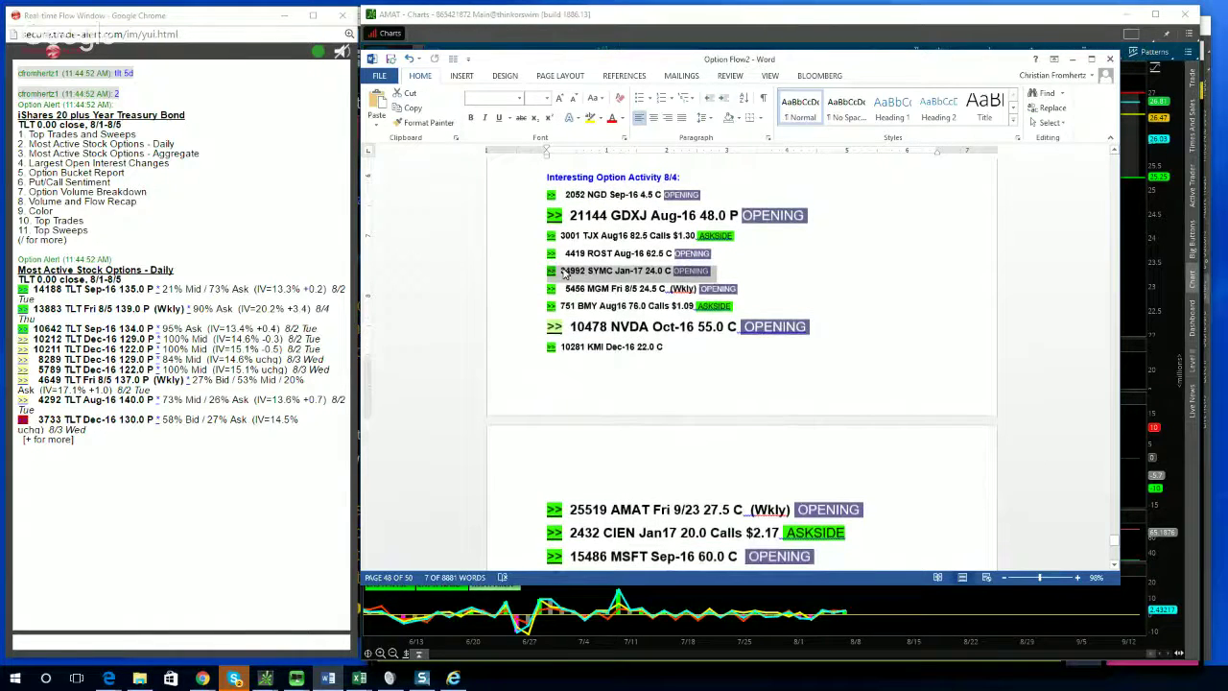
left_click_drag(563, 273, 587, 272)
Select the contract count and ticker of the ON Jan17 11.0 Calls entry, then return to the end of the 8/4 list
scroll(596, 442, "down", 3)
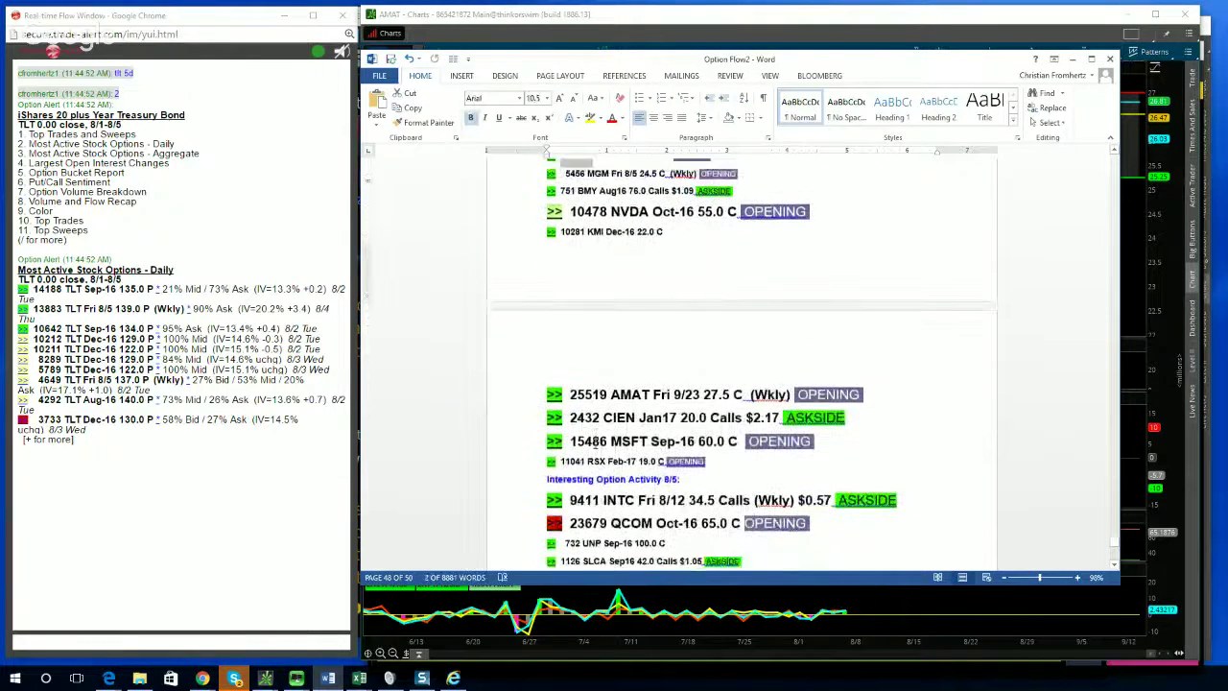
scroll(596, 443, "down", 3)
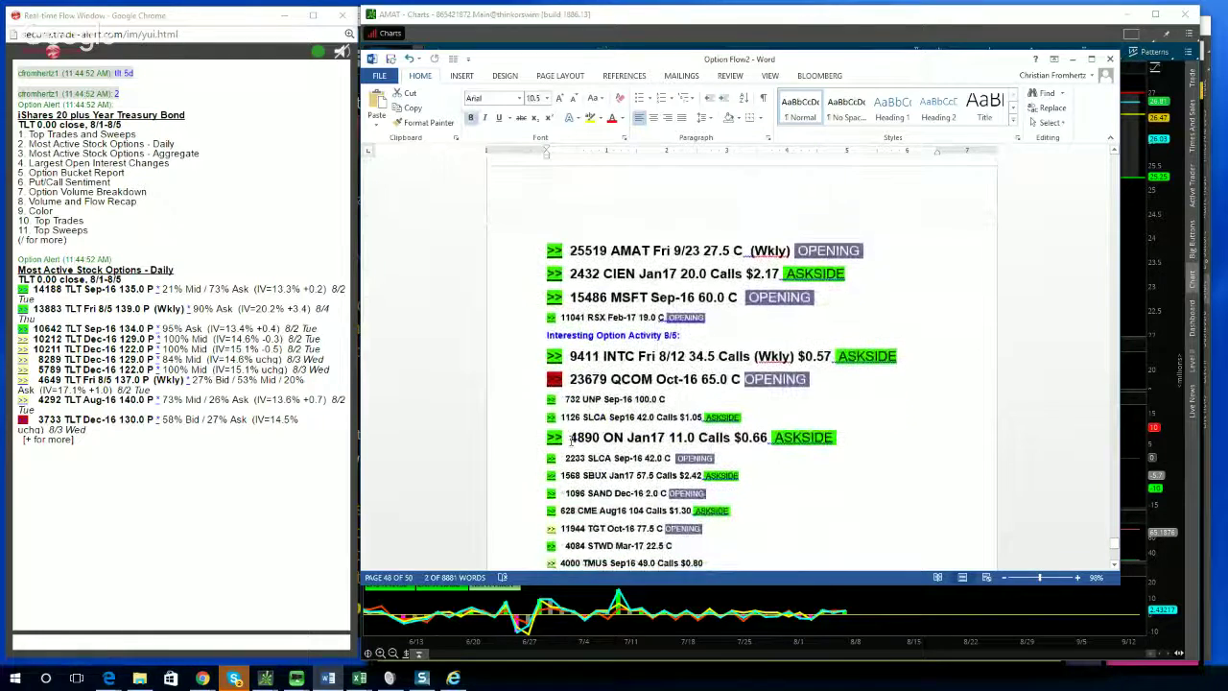
left_click_drag(570, 438, 624, 438)
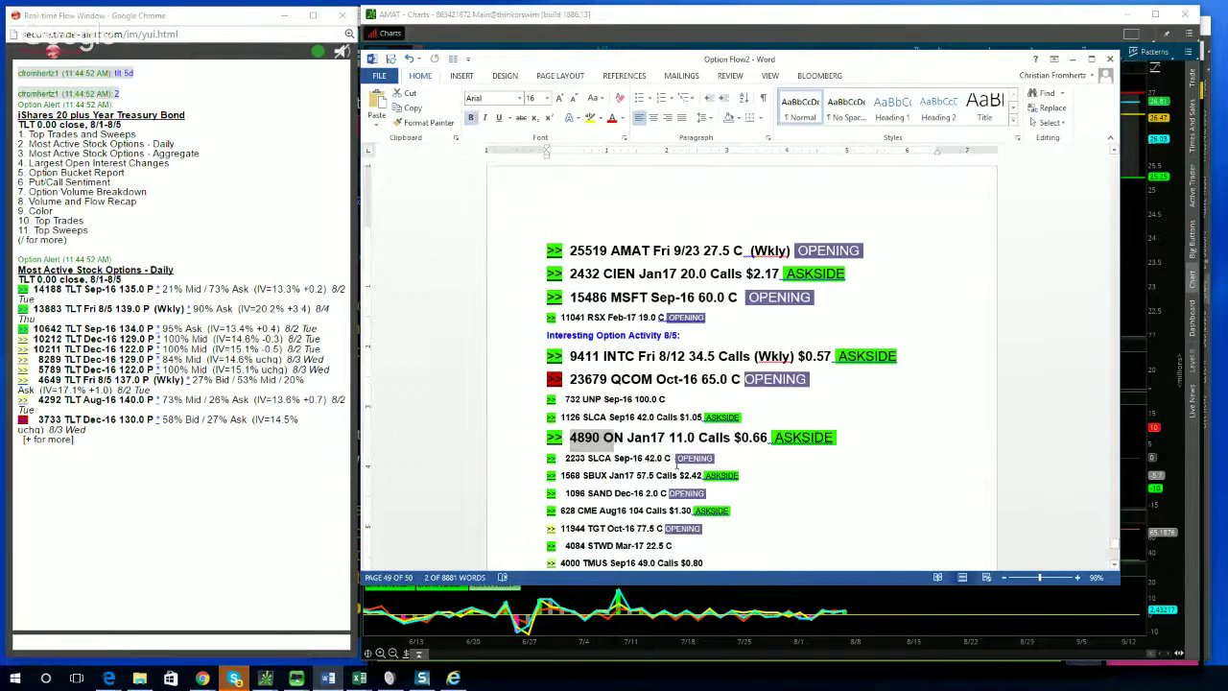
left_click(652, 435)
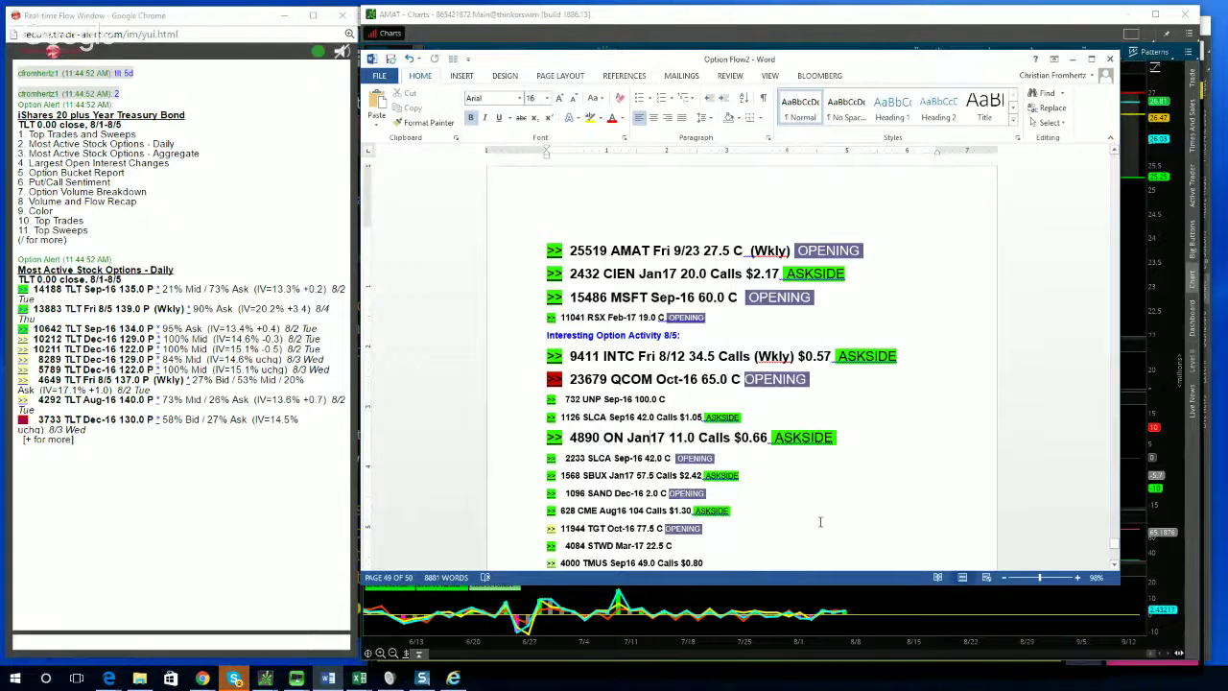
scroll(814, 530, "up", 5)
scroll(815, 529, "down", 2)
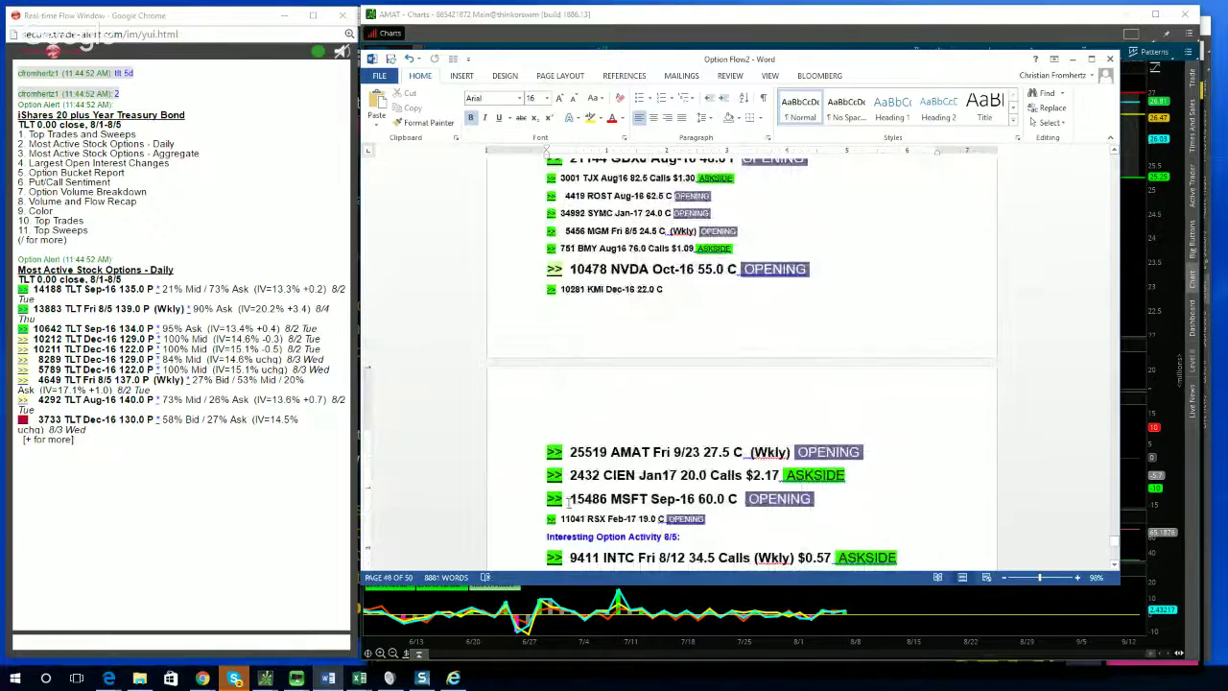
Select the MSFT Sep-16 60.0 C entry, then return to the 7/29 activity and select its heading and the MSFT Nov-16 60.0 C entry
left_click_drag(567, 501, 820, 500)
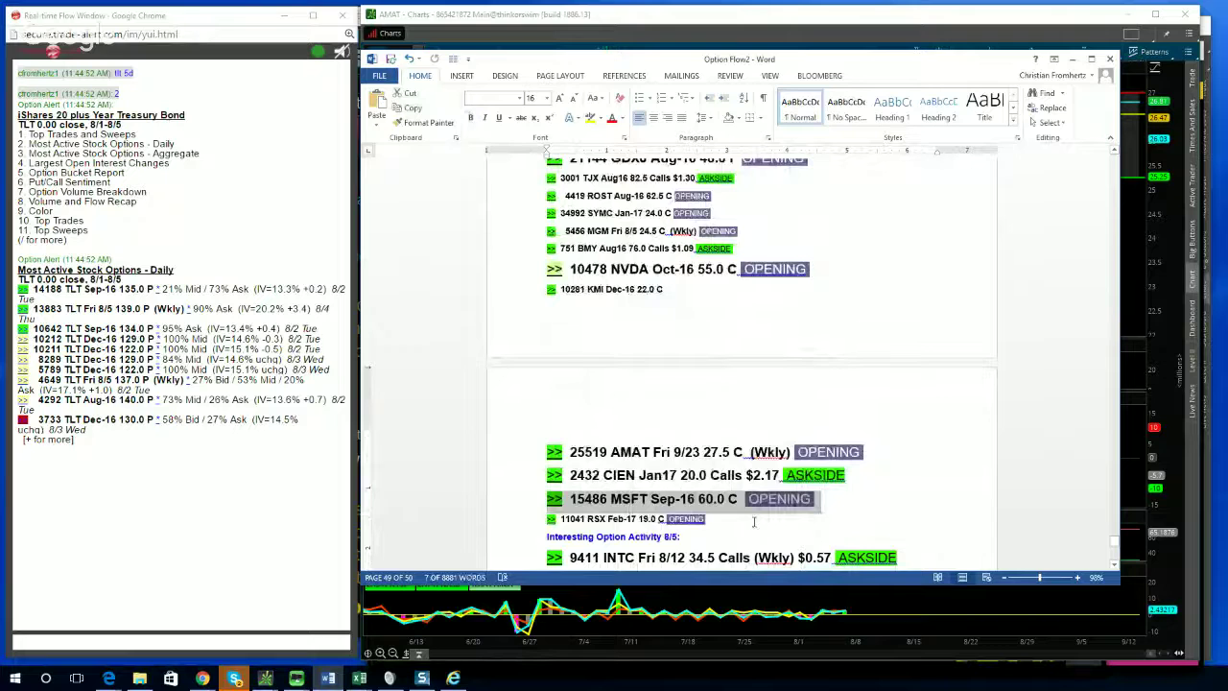
scroll(753, 521, "up", 12)
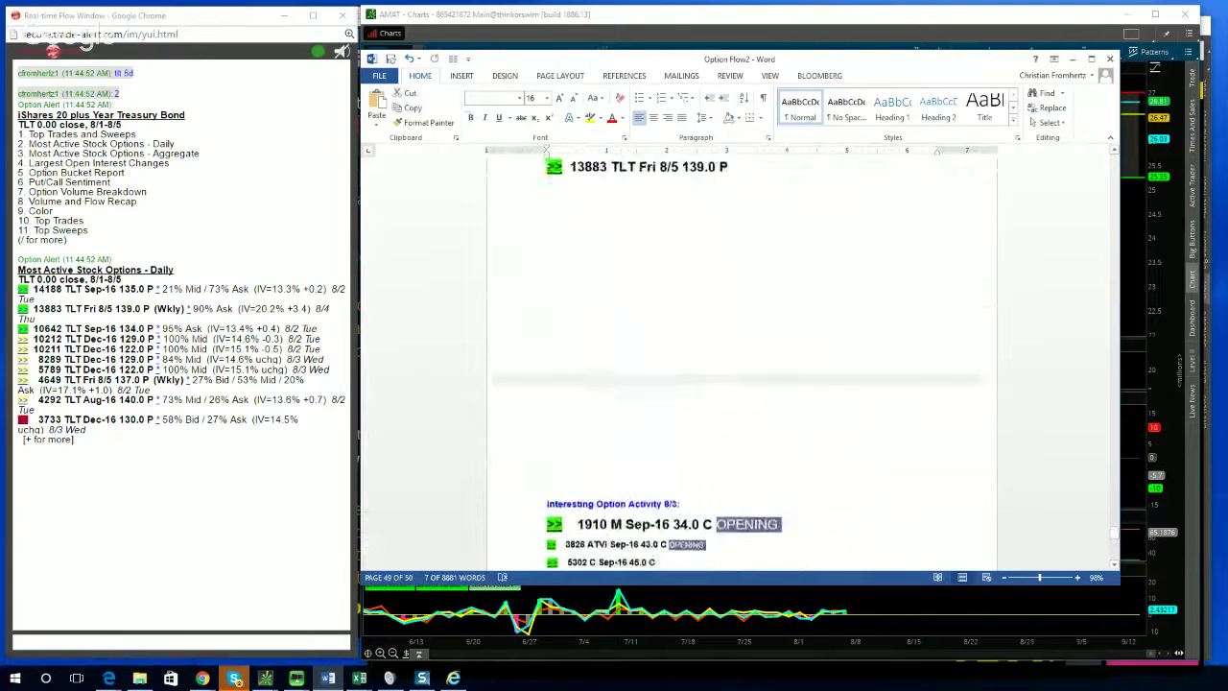
scroll(753, 523, "up", 10)
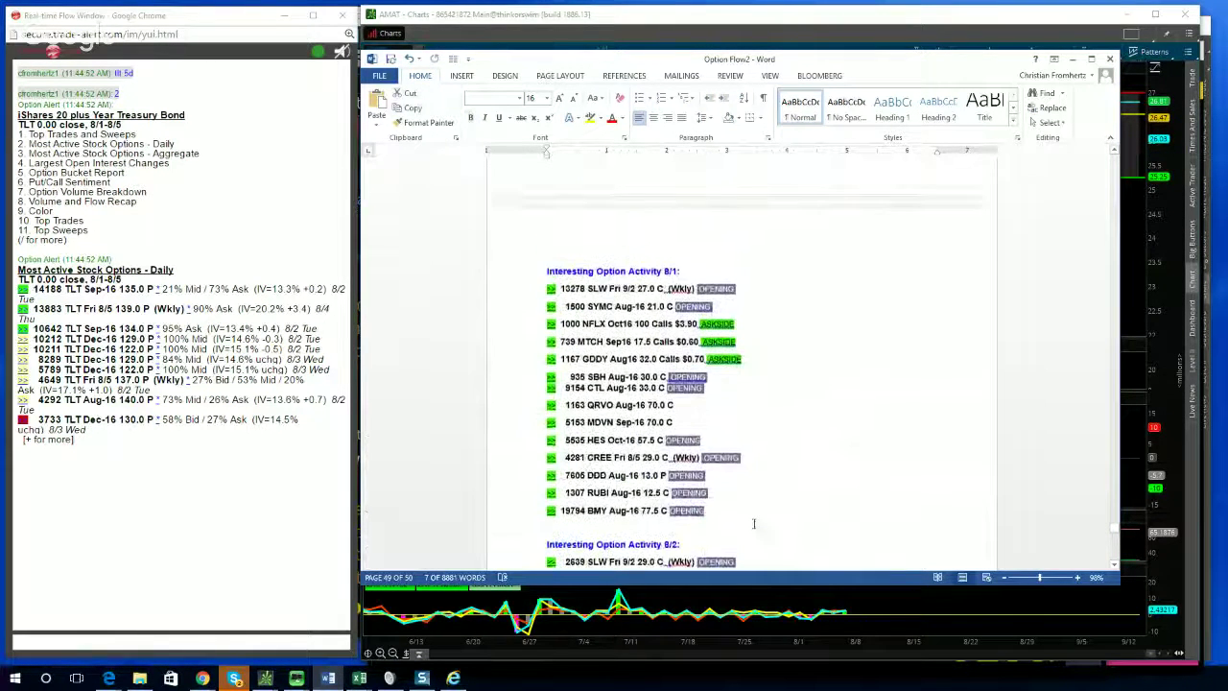
scroll(753, 523, "up", 10)
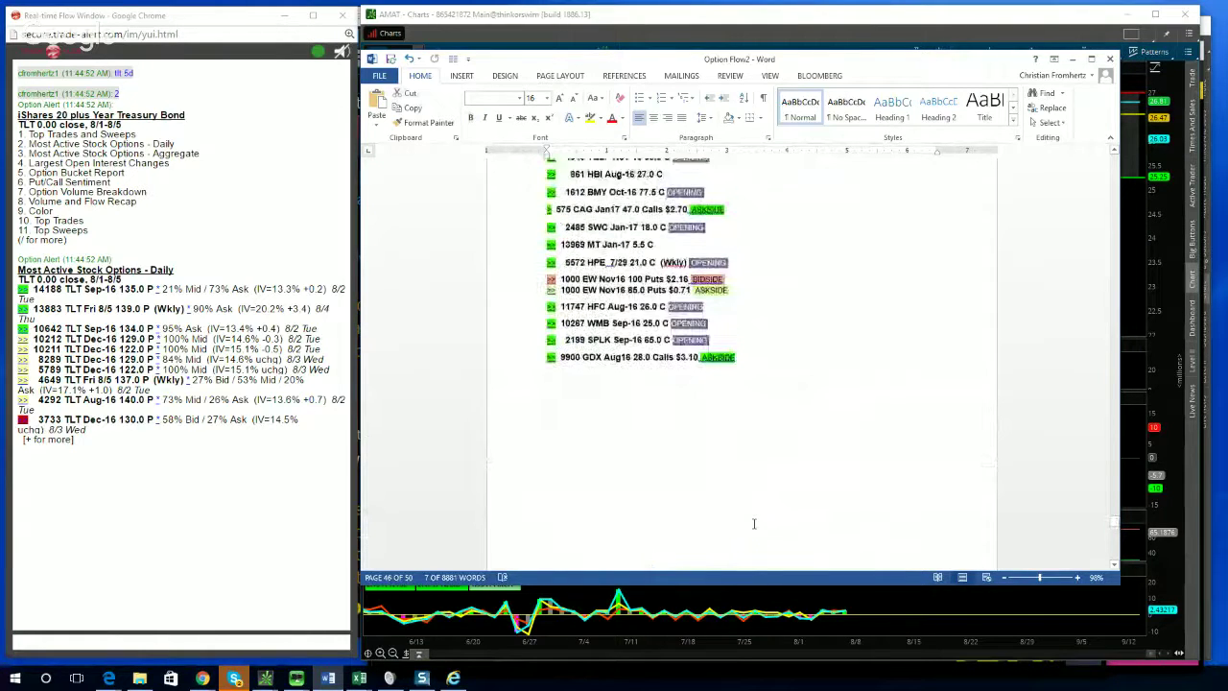
scroll(753, 523, "up", 5)
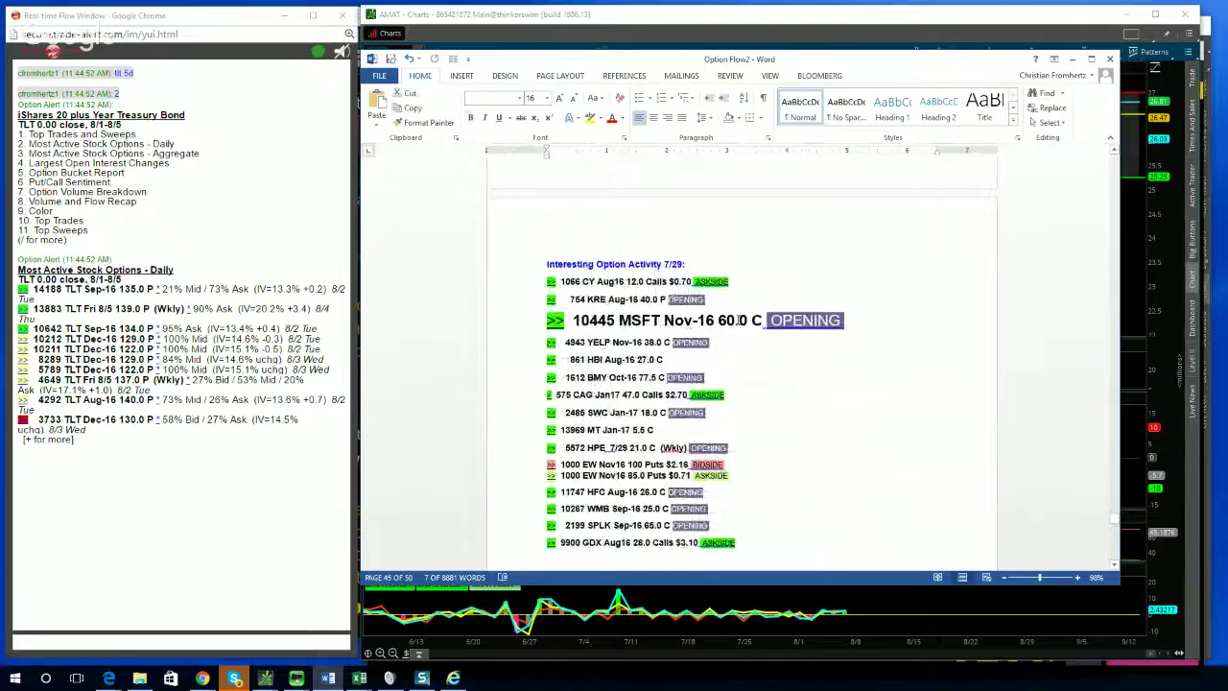
left_click_drag(737, 321, 698, 322)
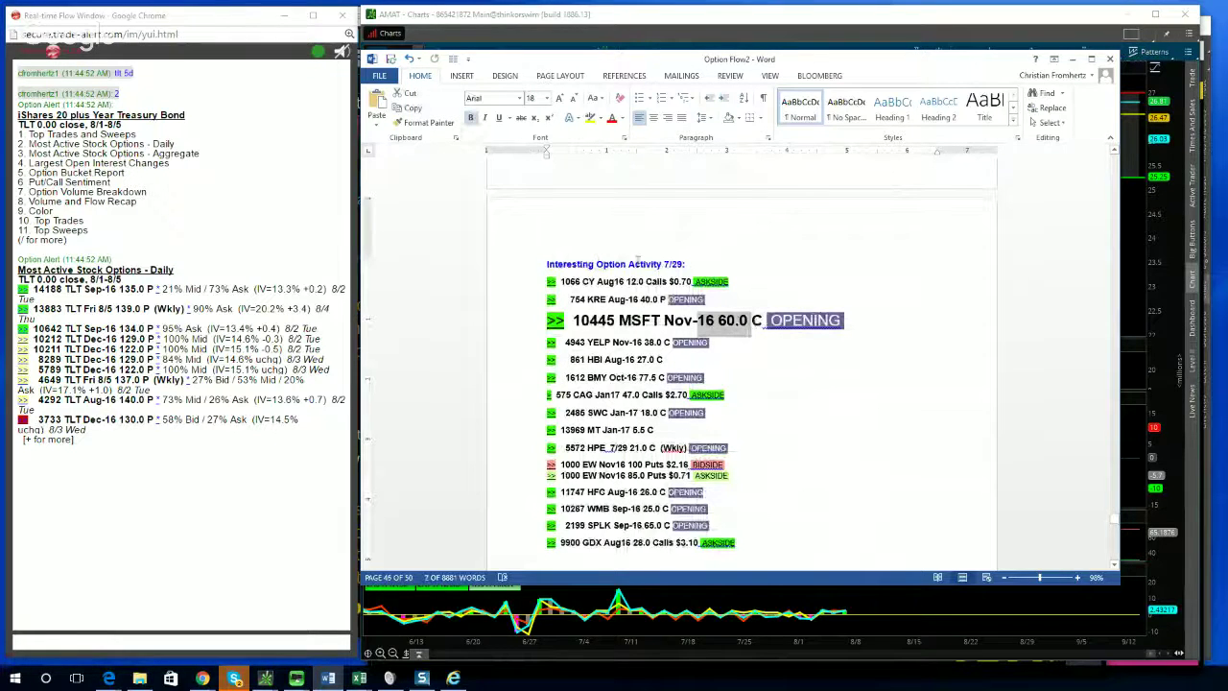
left_click_drag(659, 267, 689, 267)
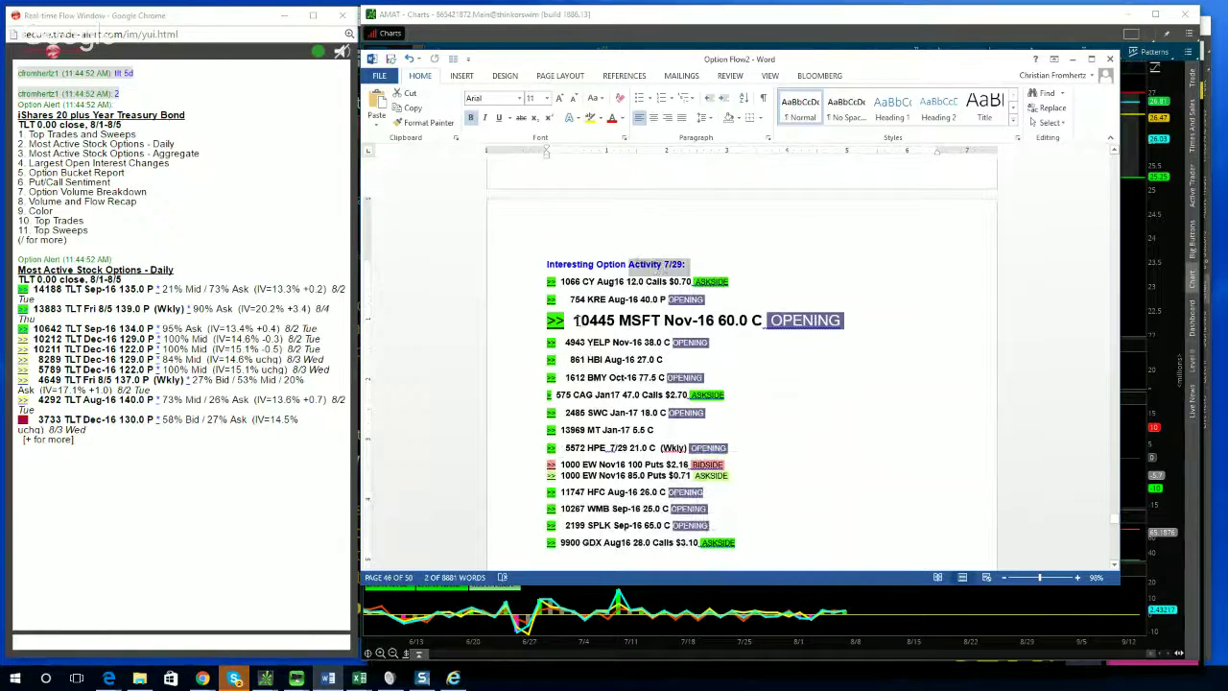
left_click_drag(574, 321, 845, 322)
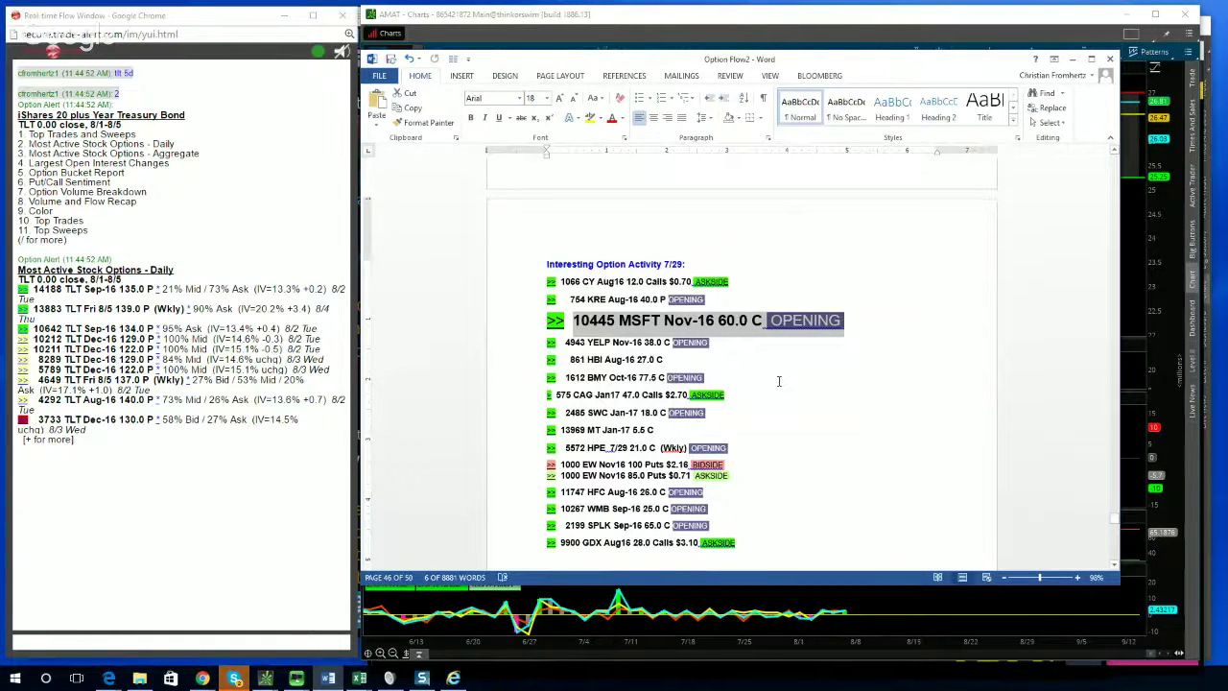
Switch to the thinkorswim chart, load the symbol MSFT and show a longer stretch of its price history
left_click(468, 33)
left_click(379, 51)
type("MSFT")
key("Return")
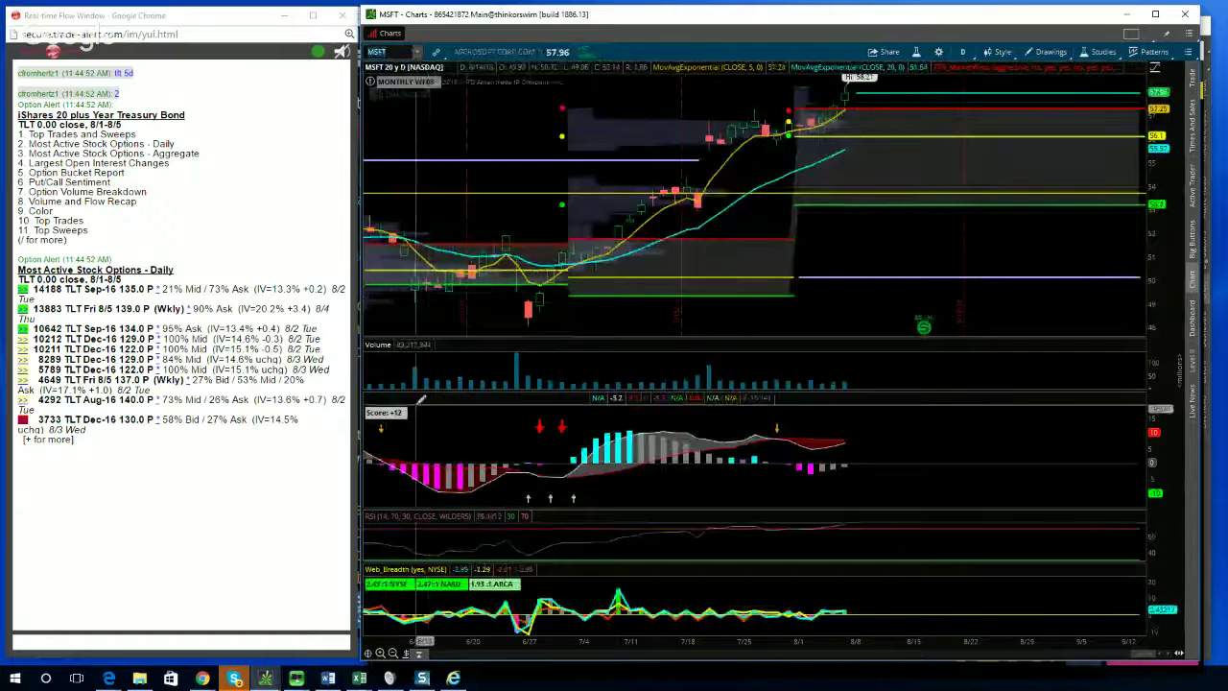
left_click(393, 655)
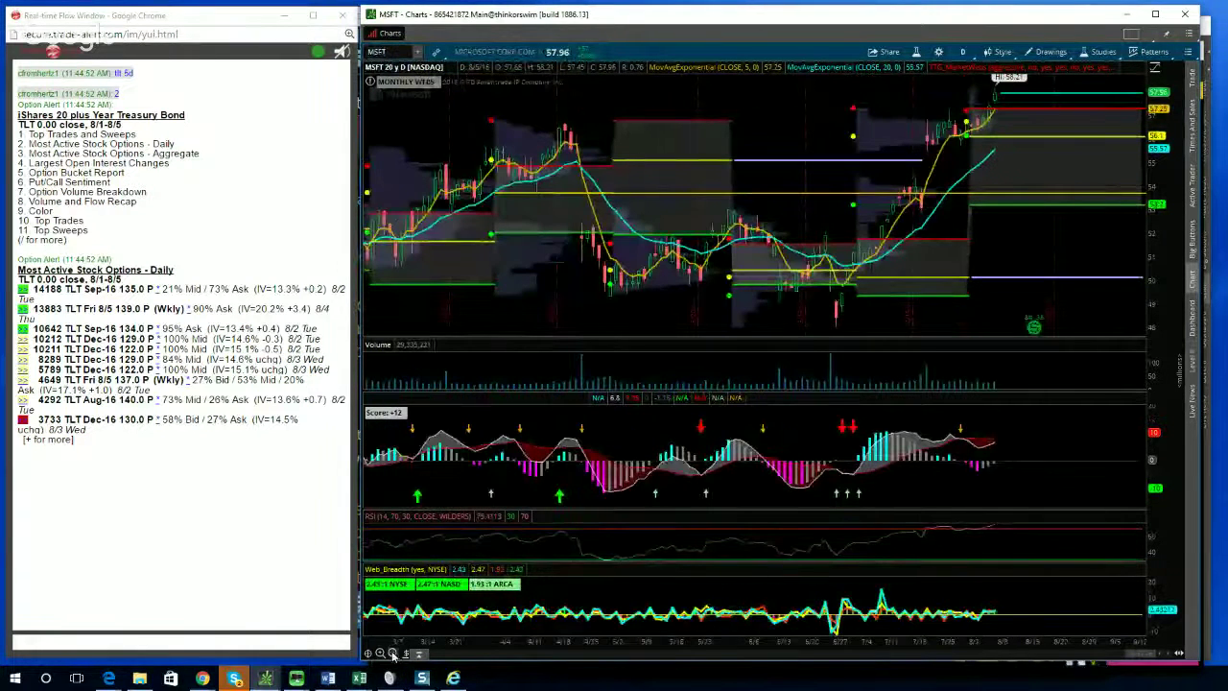
Set the MSFT chart to the 3-year weekly time frame
left_click(963, 51)
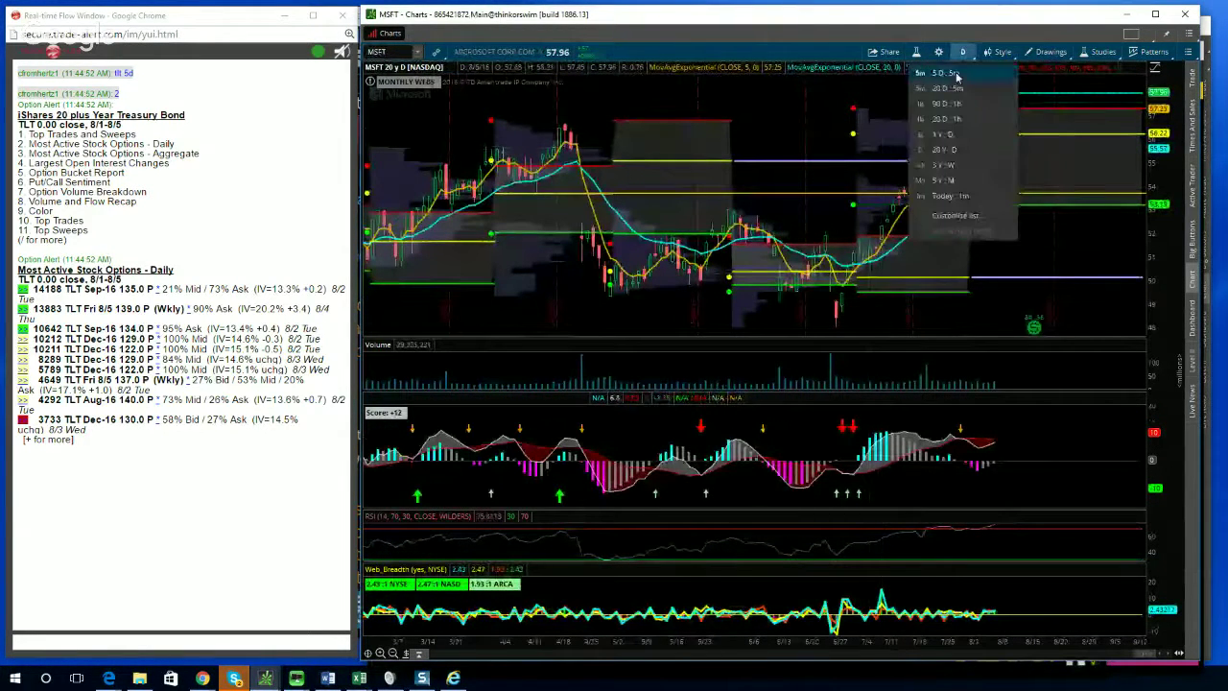
left_click(864, 261)
left_click(962, 51)
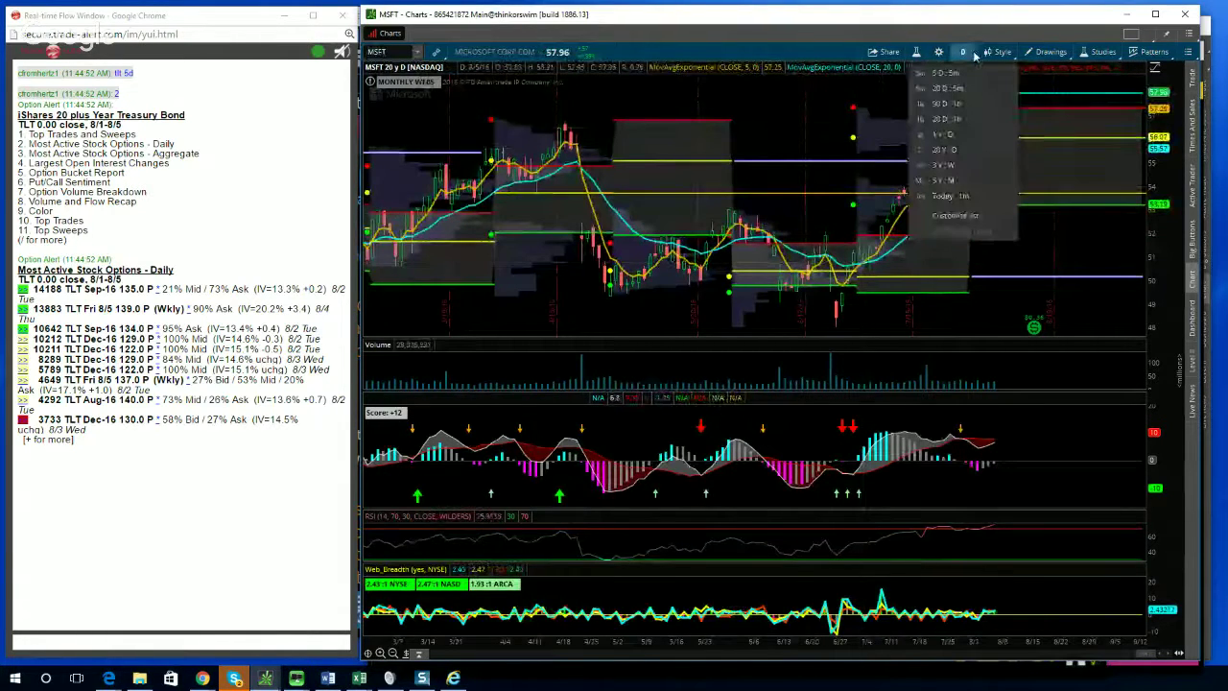
left_click(973, 161)
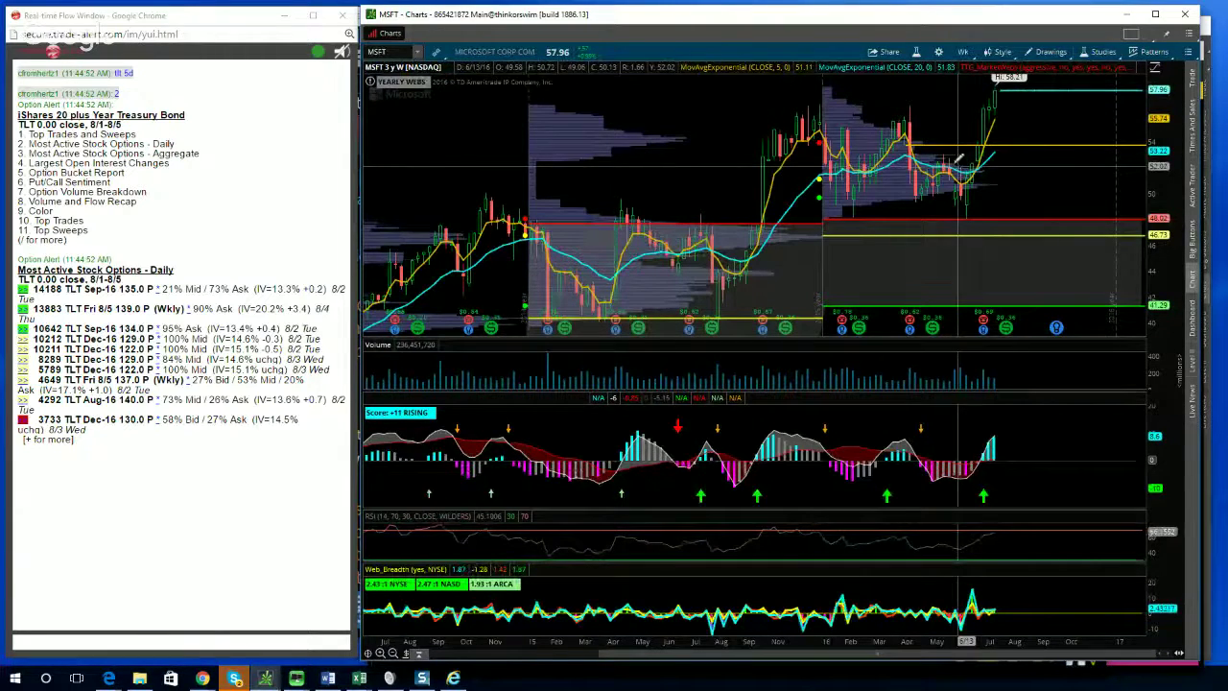
Load the symbol SMH on the 1-year daily time frame and enlarge the RSI study's pane
left_click(394, 50)
type("SMH")
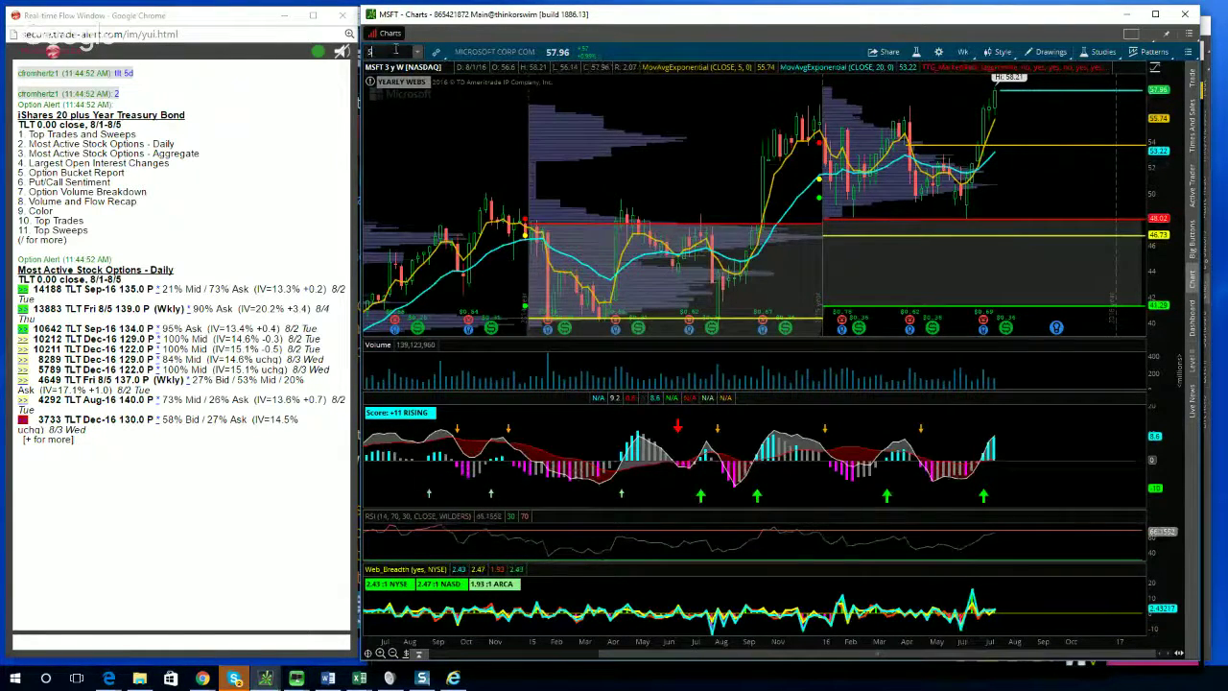
key("Return")
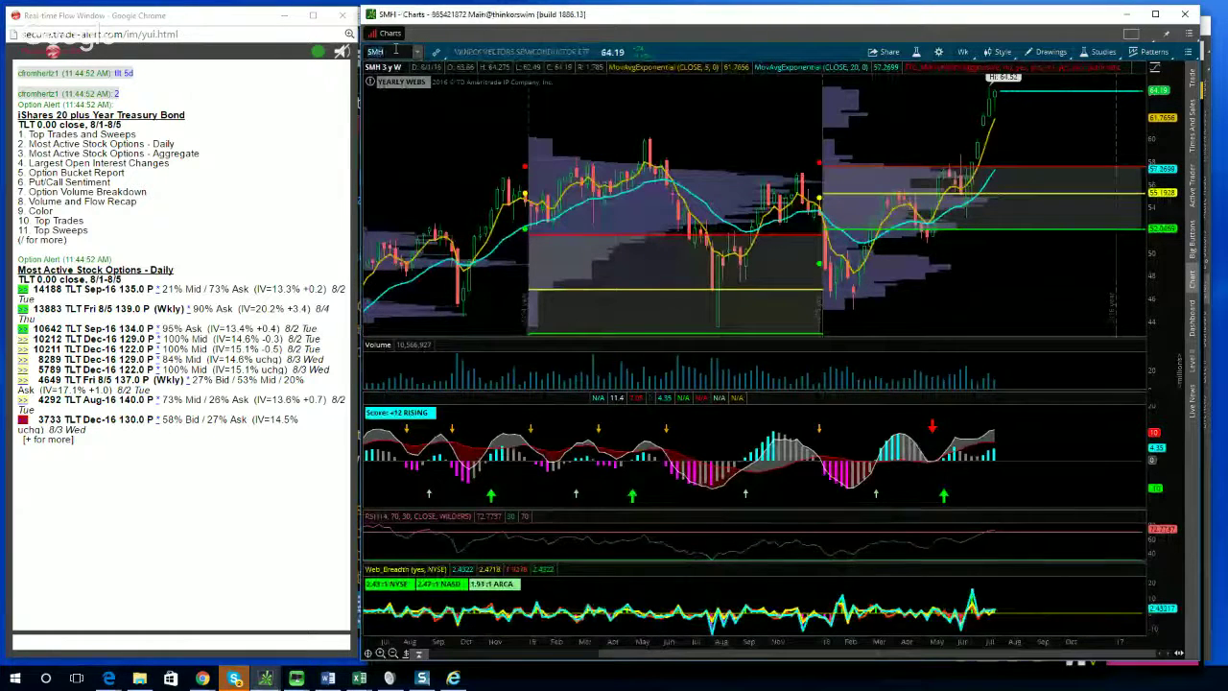
left_click(962, 51)
left_click(957, 139)
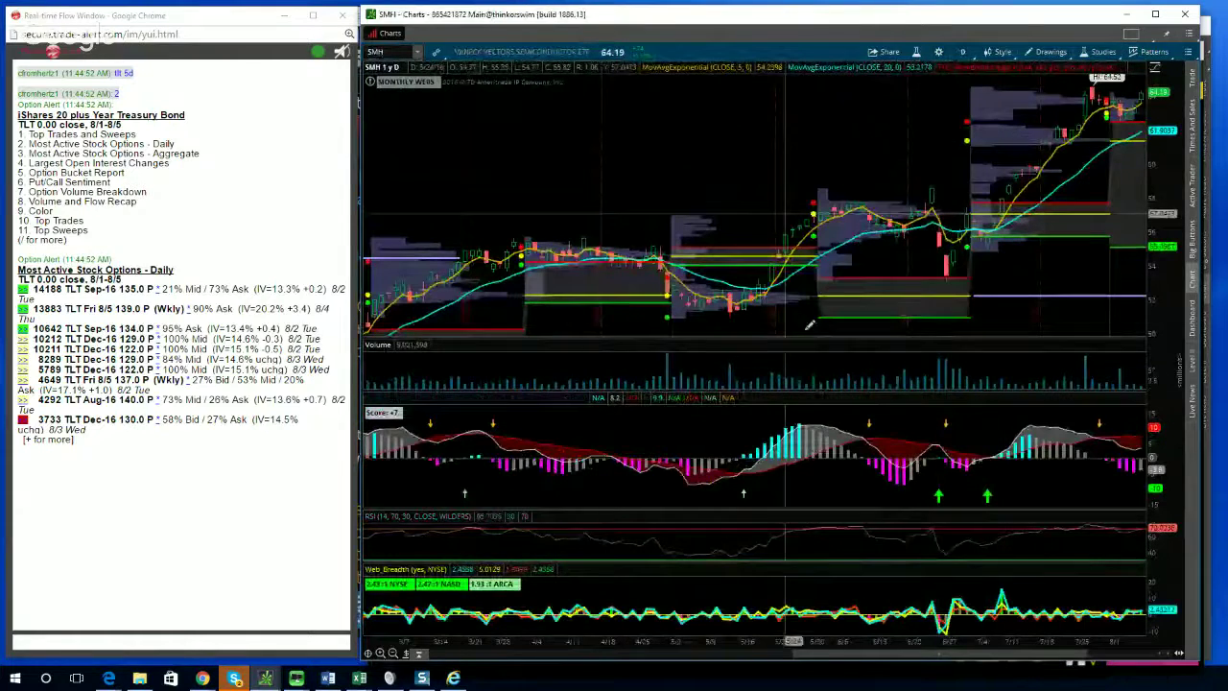
scroll(1041, 660, "down", 5)
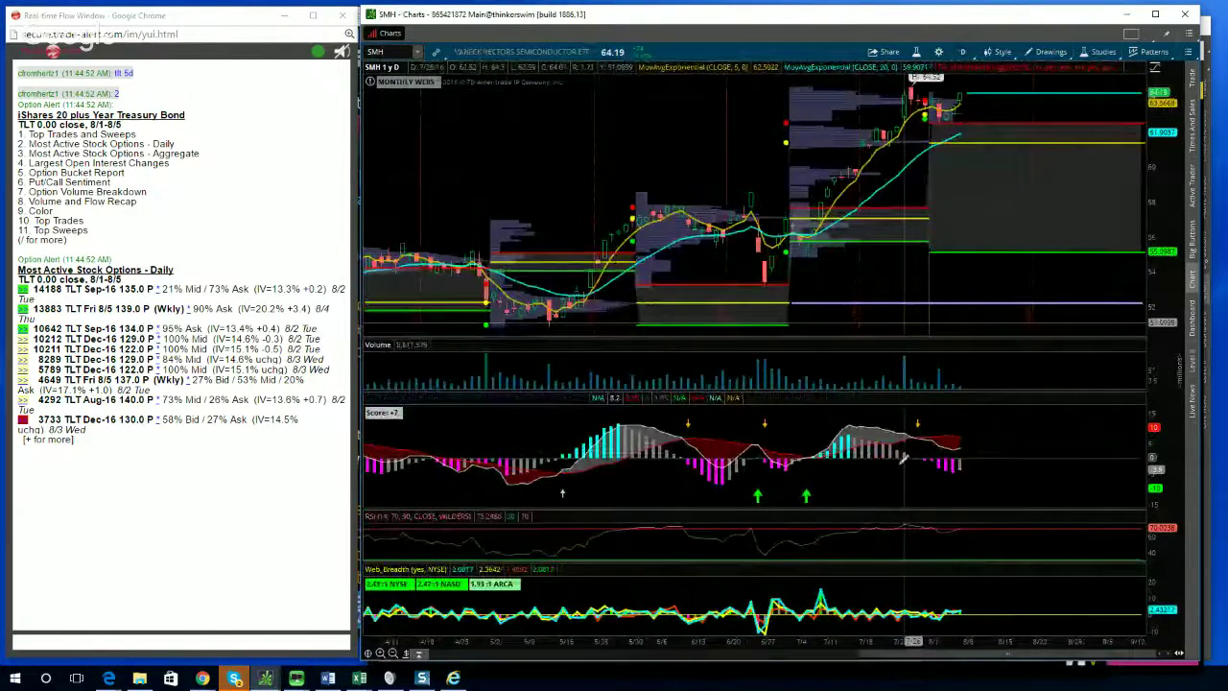
left_click_drag(910, 511, 909, 480)
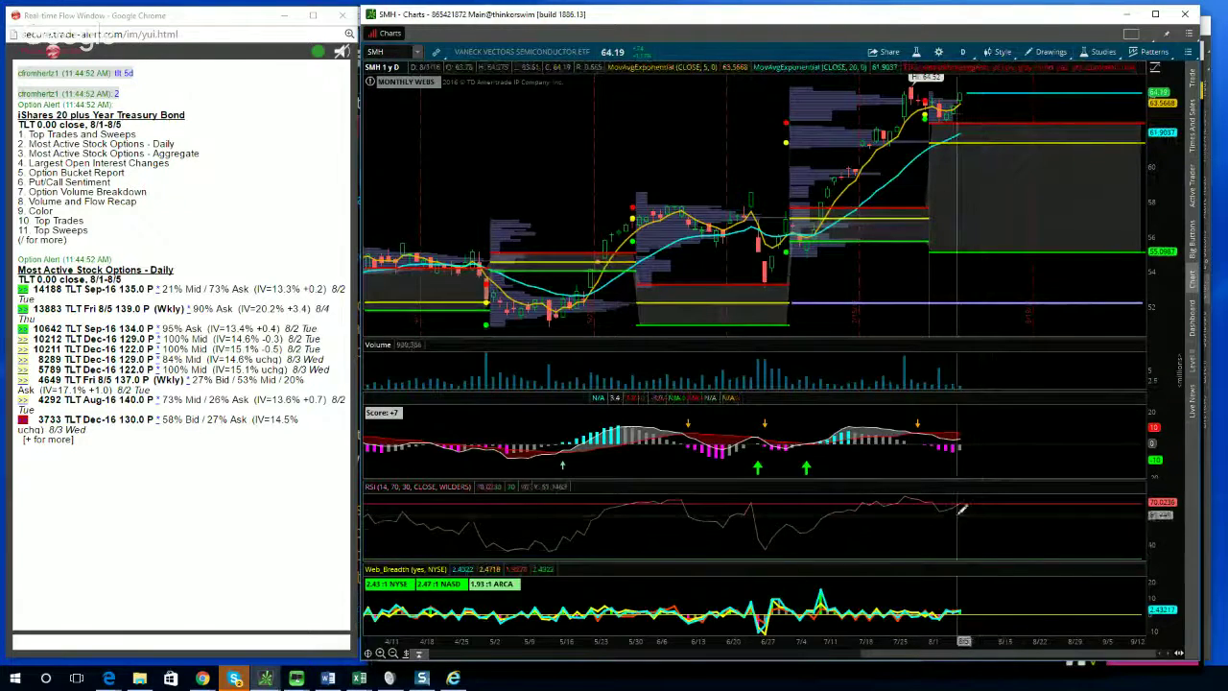
Load the symbol XLK, keeping the 1-year daily time frame
left_click(396, 55)
type("XLK")
key("Return")
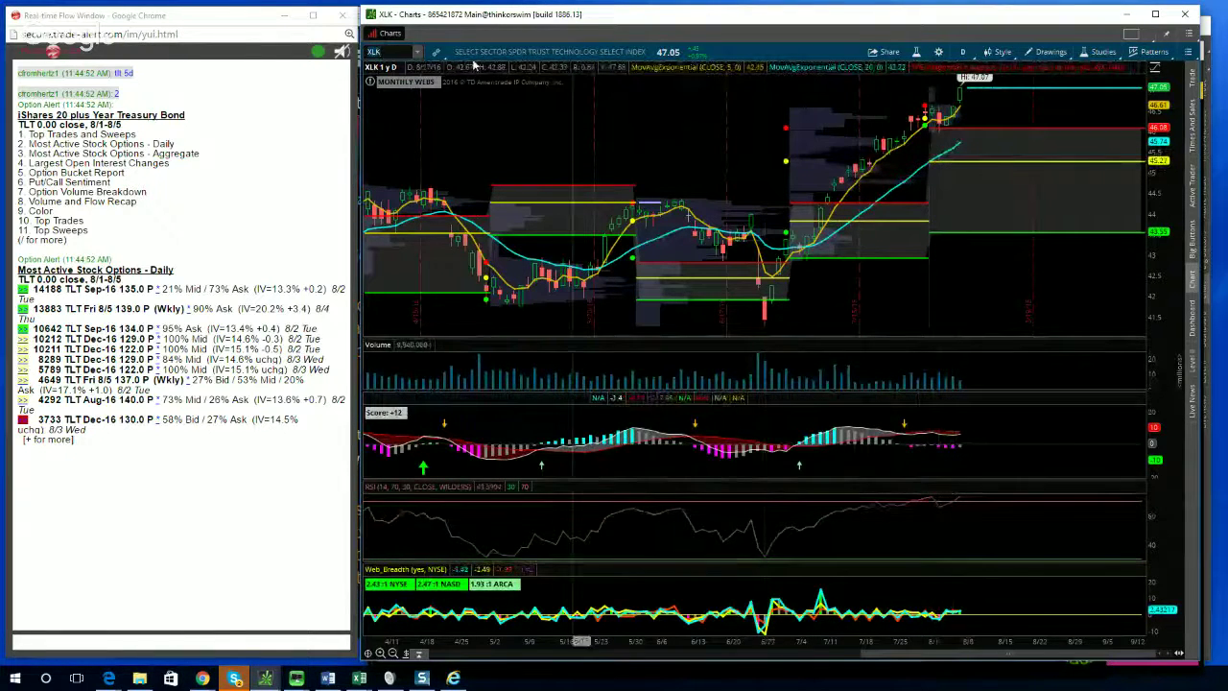
Load the QQQ chart and then the IBB chart, both on the 1-year daily time frame
left_click(383, 50)
type("X")
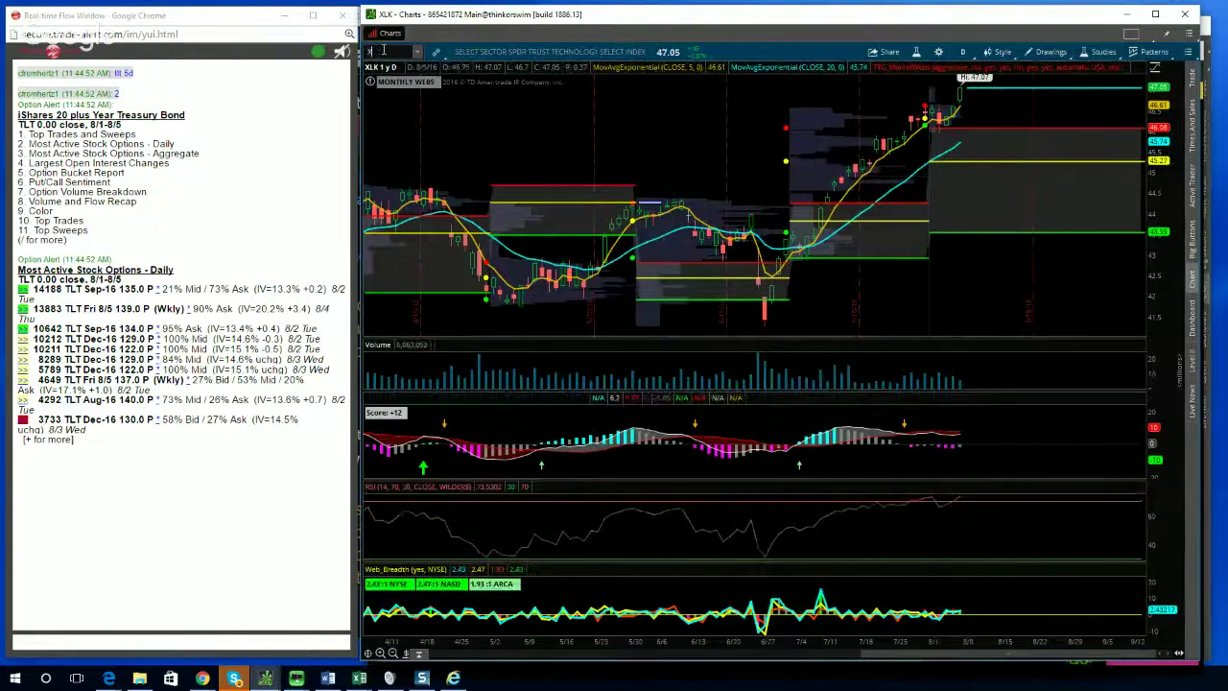
type("QQQ")
key("Return")
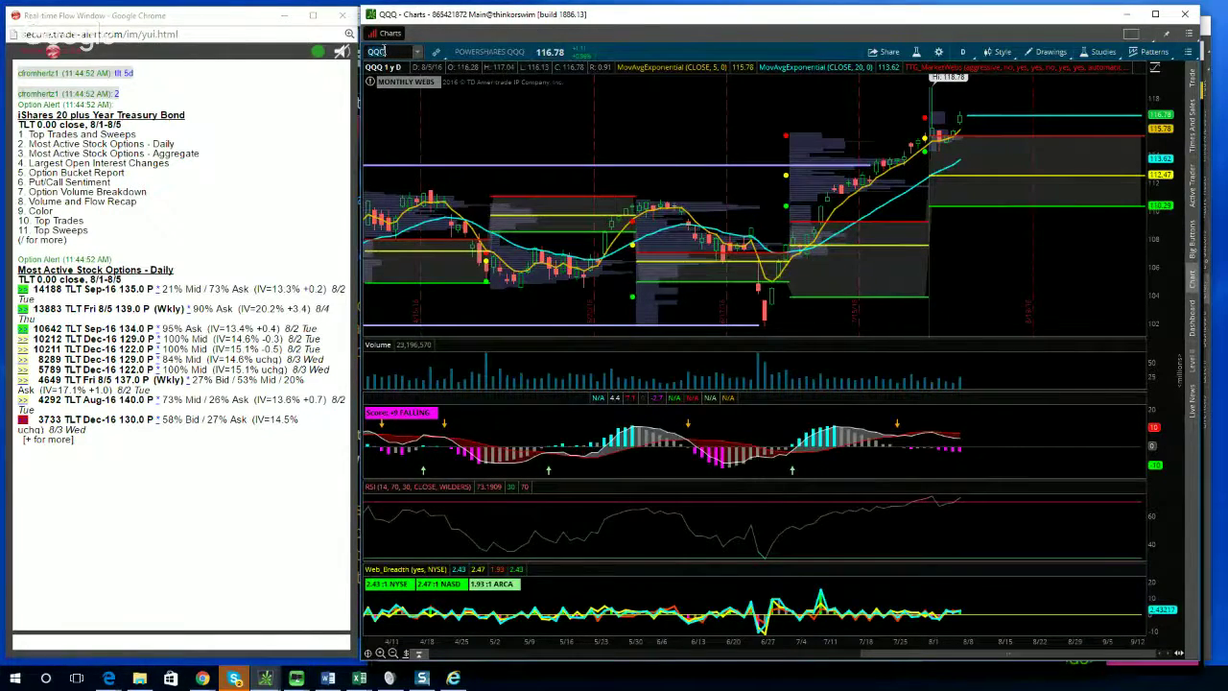
type("IBB")
key("Return")
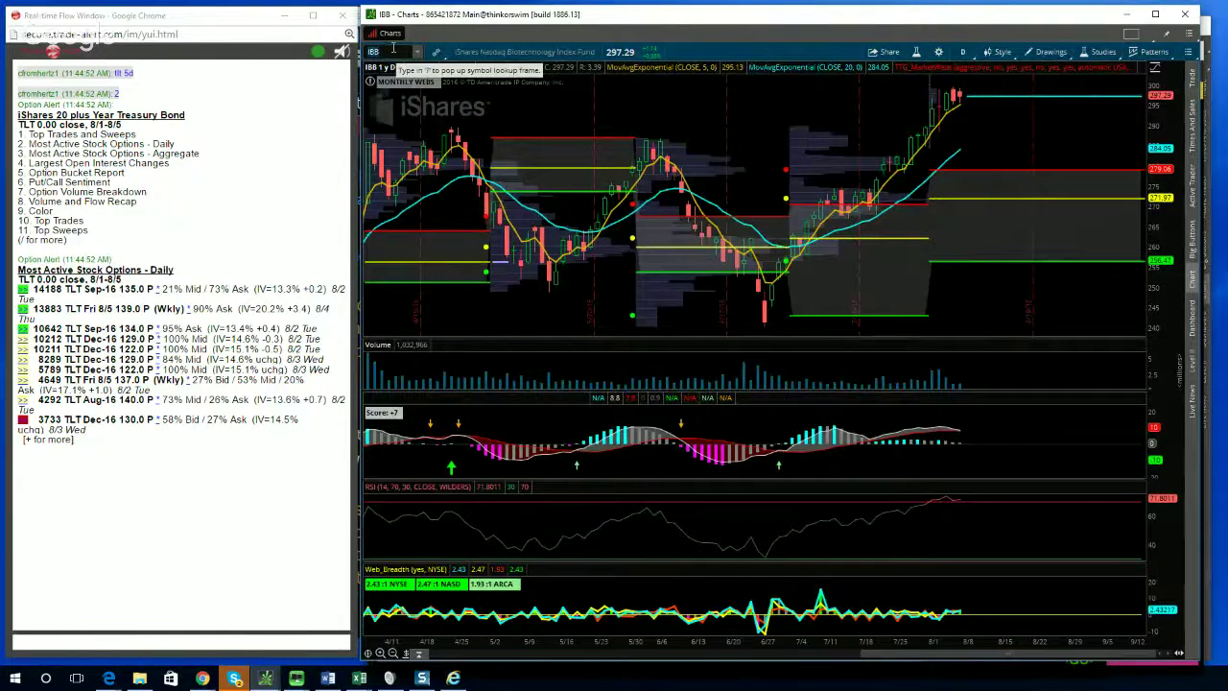
Switch to the Position Summary workbook in Excel, select the swing trading positions heading and look through the longs and shorts
left_click(359, 679)
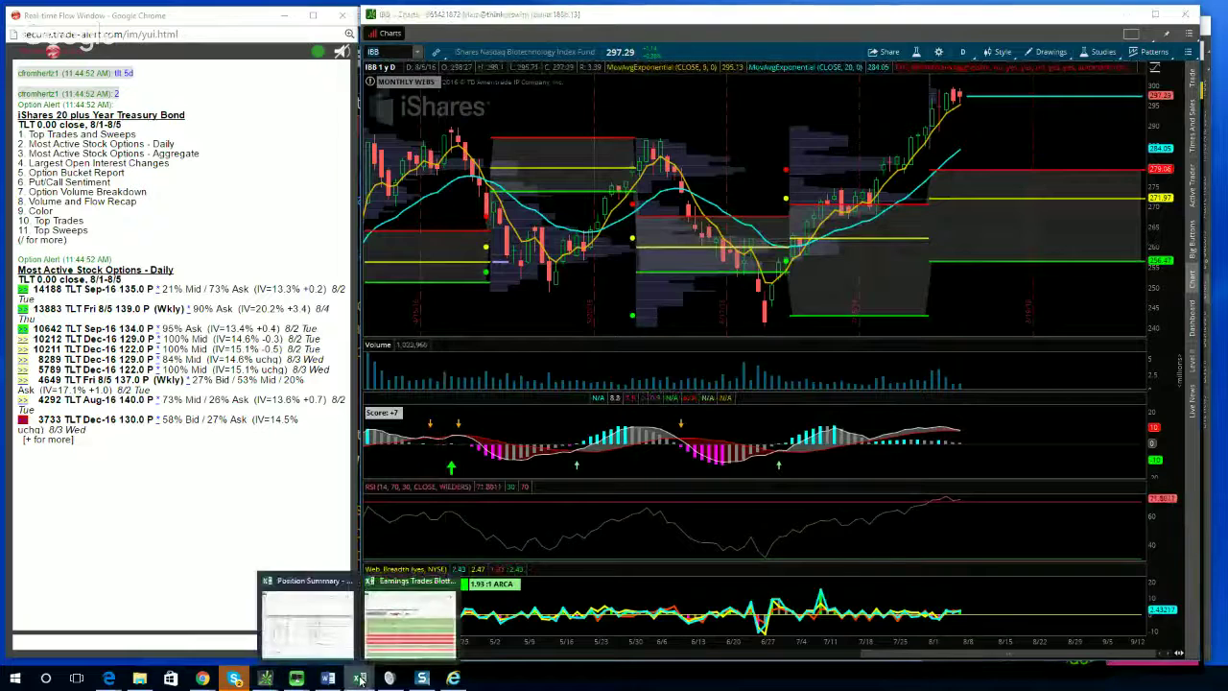
left_click(309, 626)
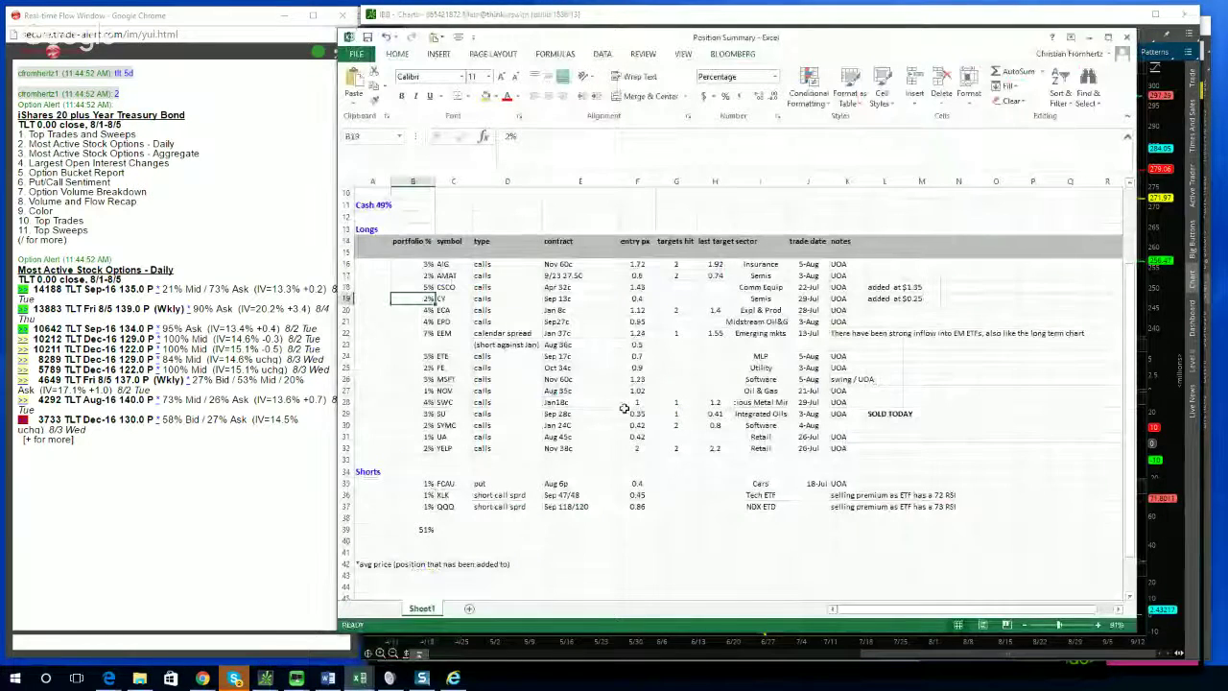
scroll(404, 261, "up", 3)
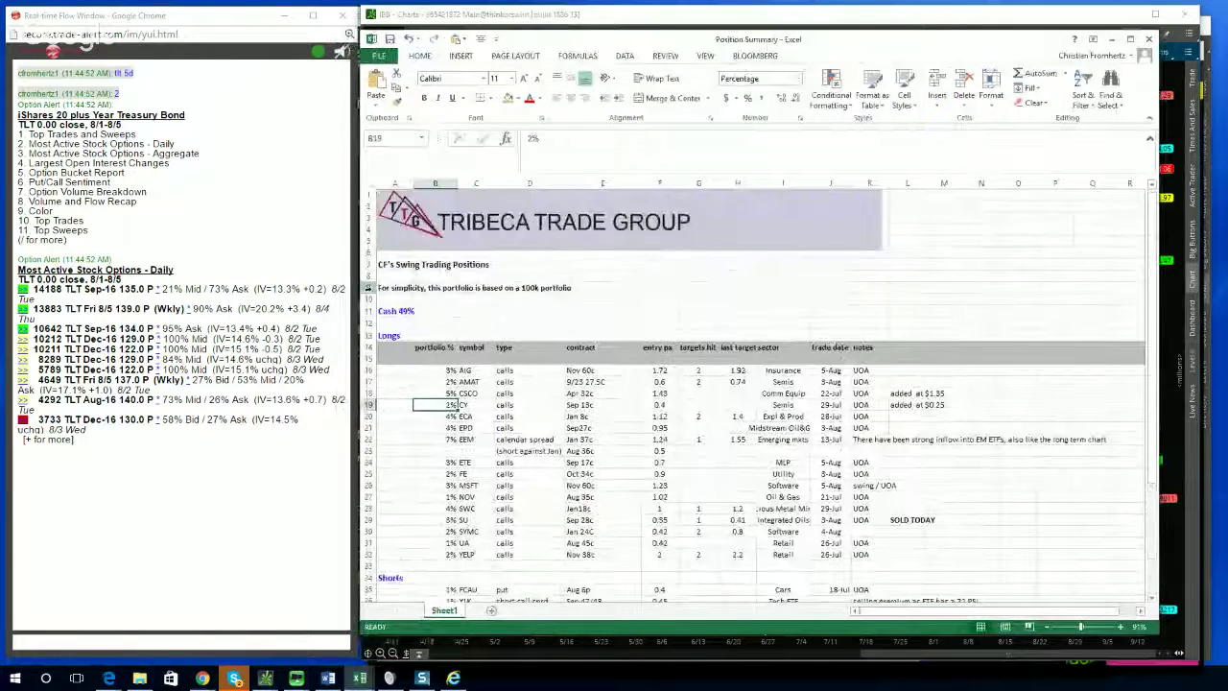
left_click(404, 261)
scroll(609, 382, "down", 4)
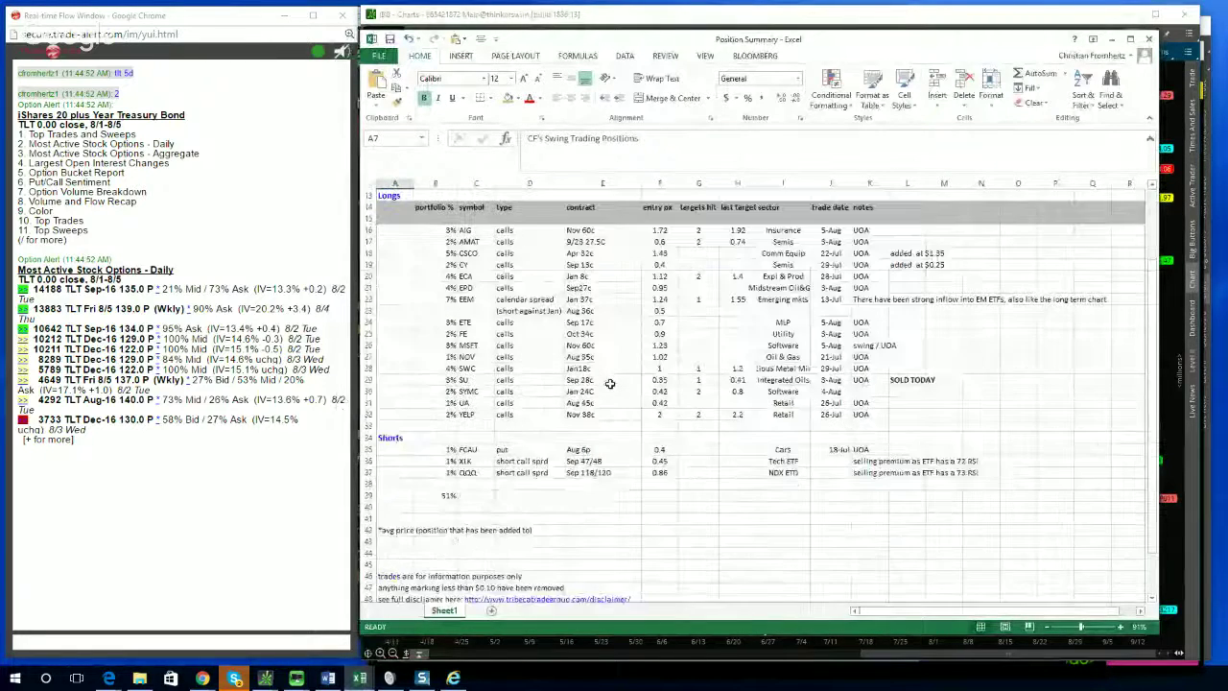
scroll(609, 383, "up", 4)
scroll(542, 407, "down", 4)
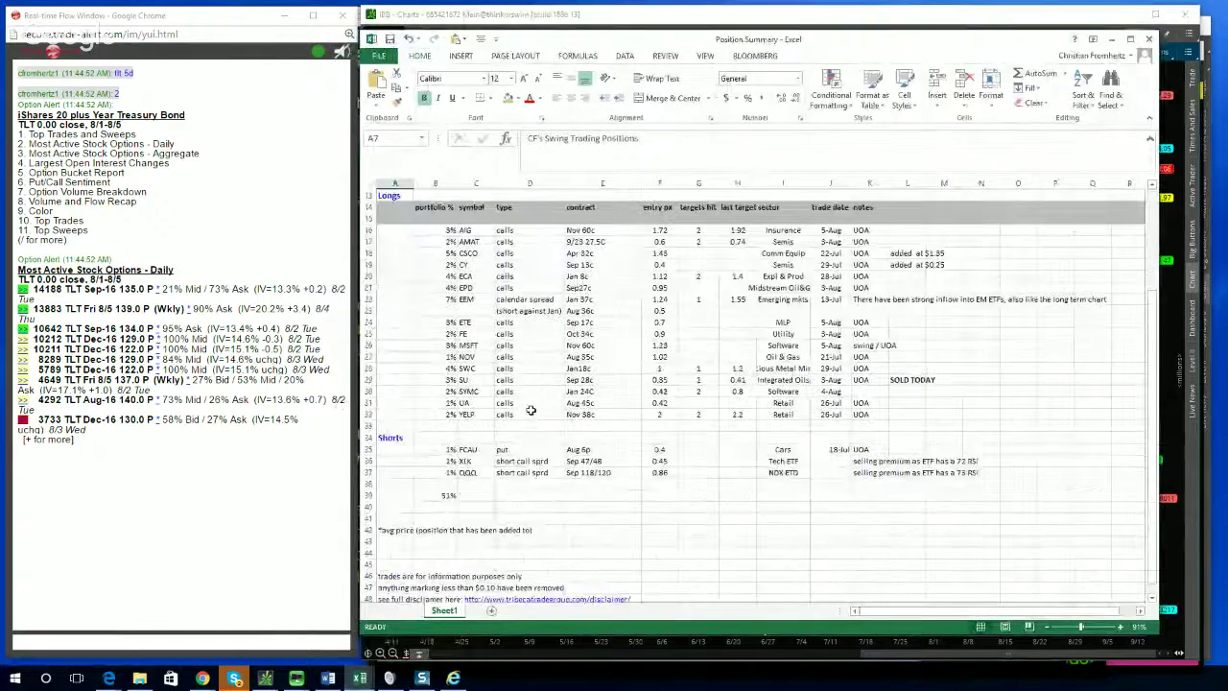
Among the long positions, select the AMAT symbol, the CSCO contract and the MSFT symbol one after another
left_click(475, 249)
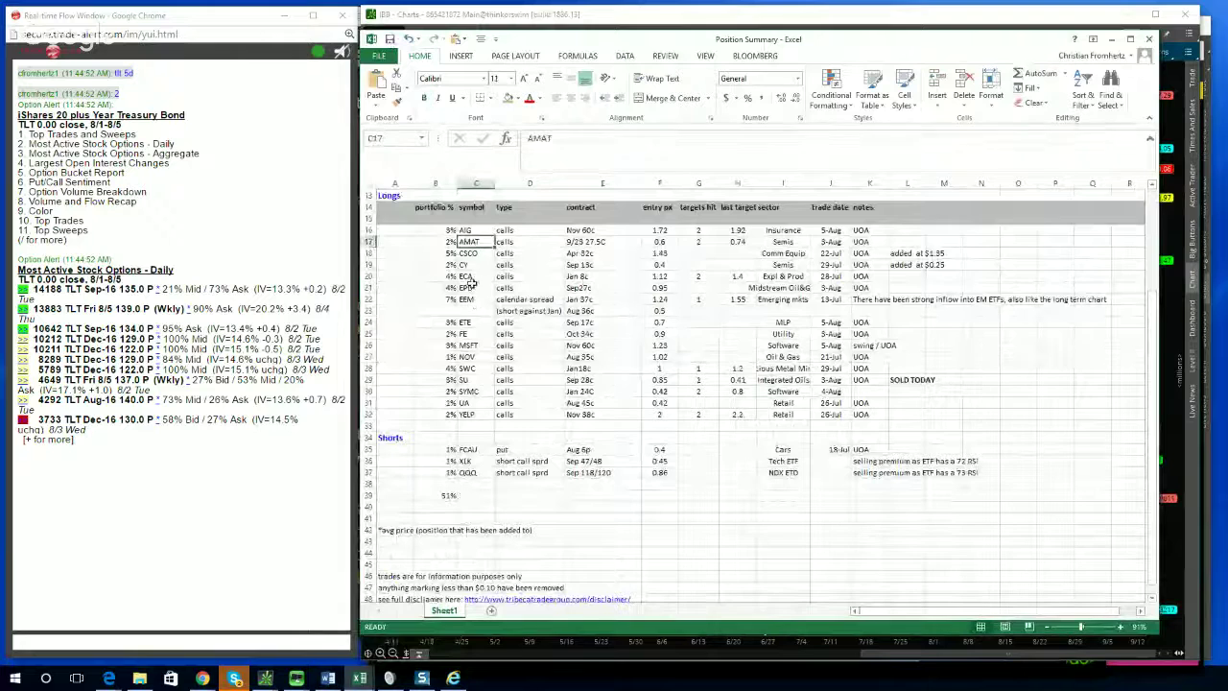
key("Right")
key("Right")
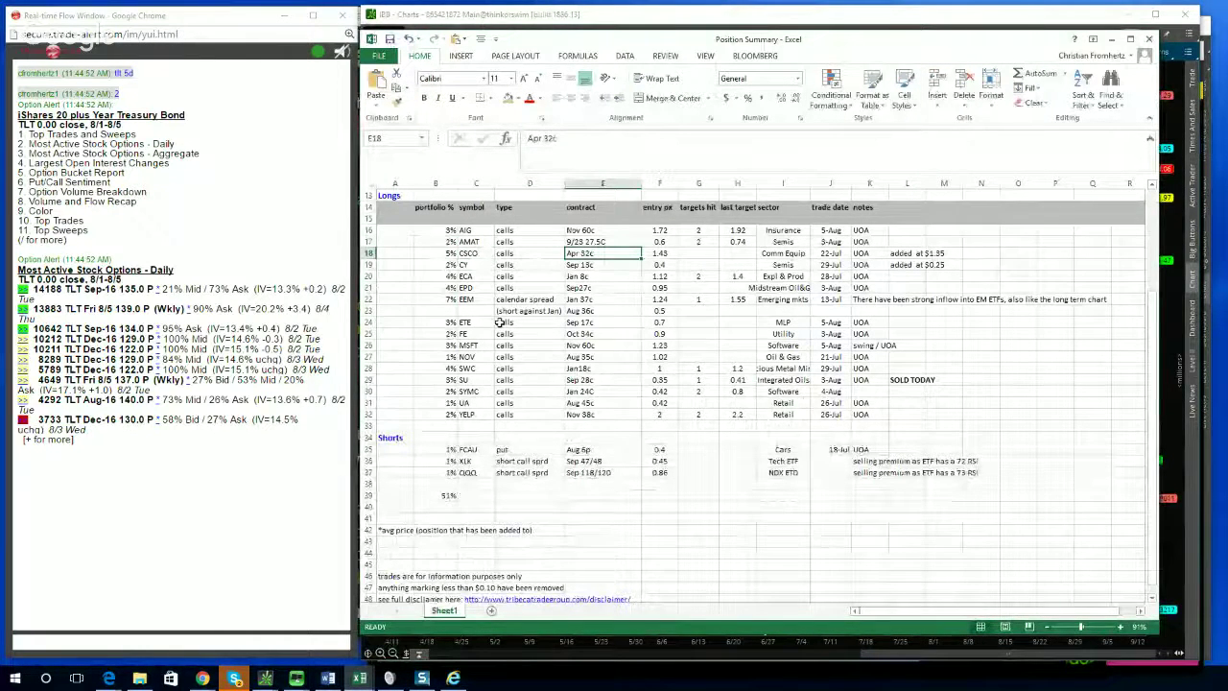
left_click(468, 346)
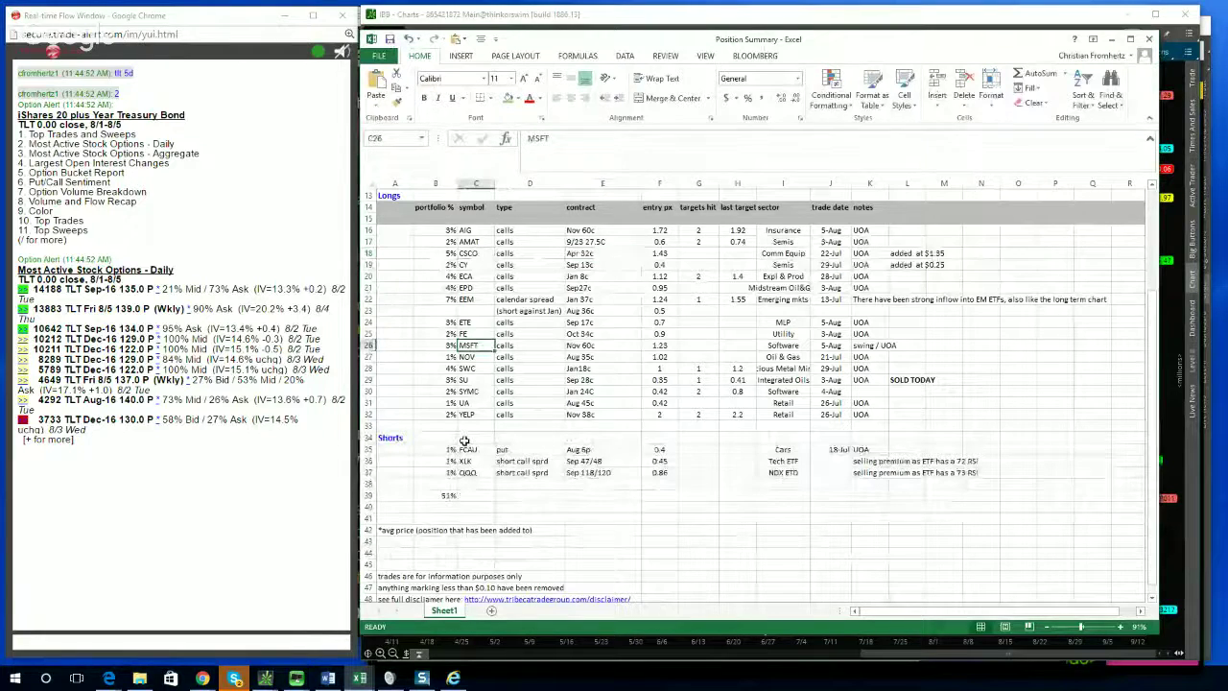
left_click(467, 241)
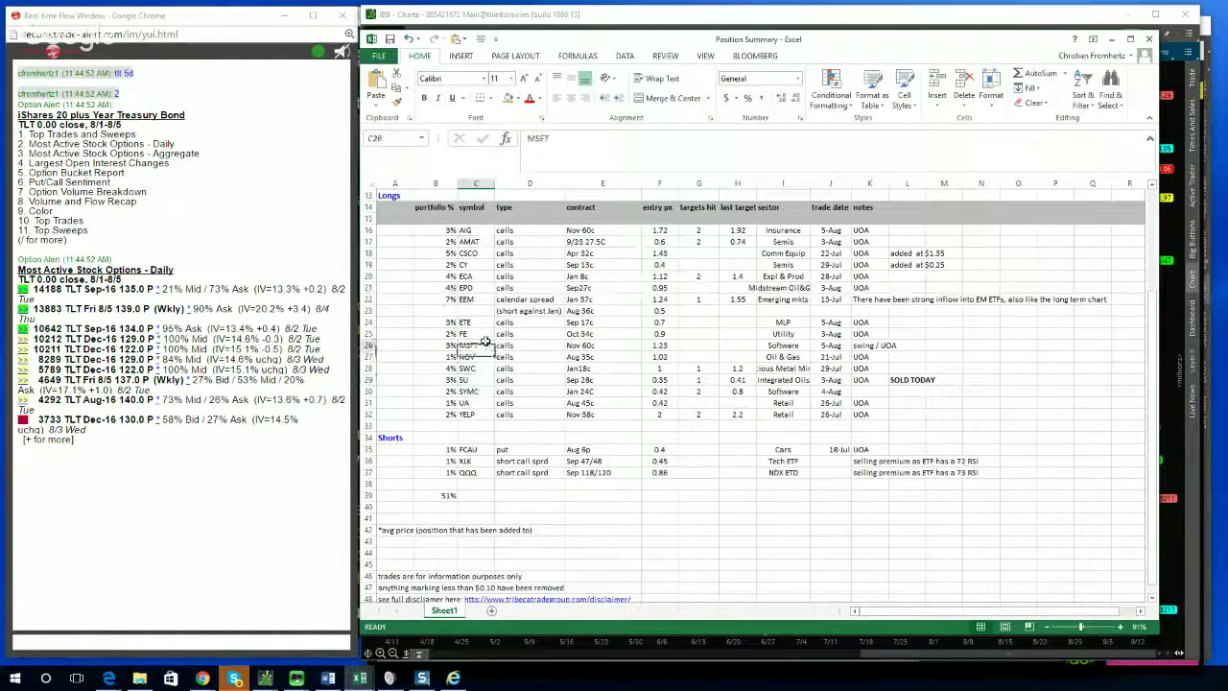
Select the SWC symbol in the longs, then the short call spread type of the QQQ position in the shorts
left_click(467, 368)
scroll(492, 414, "down", 3)
scroll(488, 411, "up", 1)
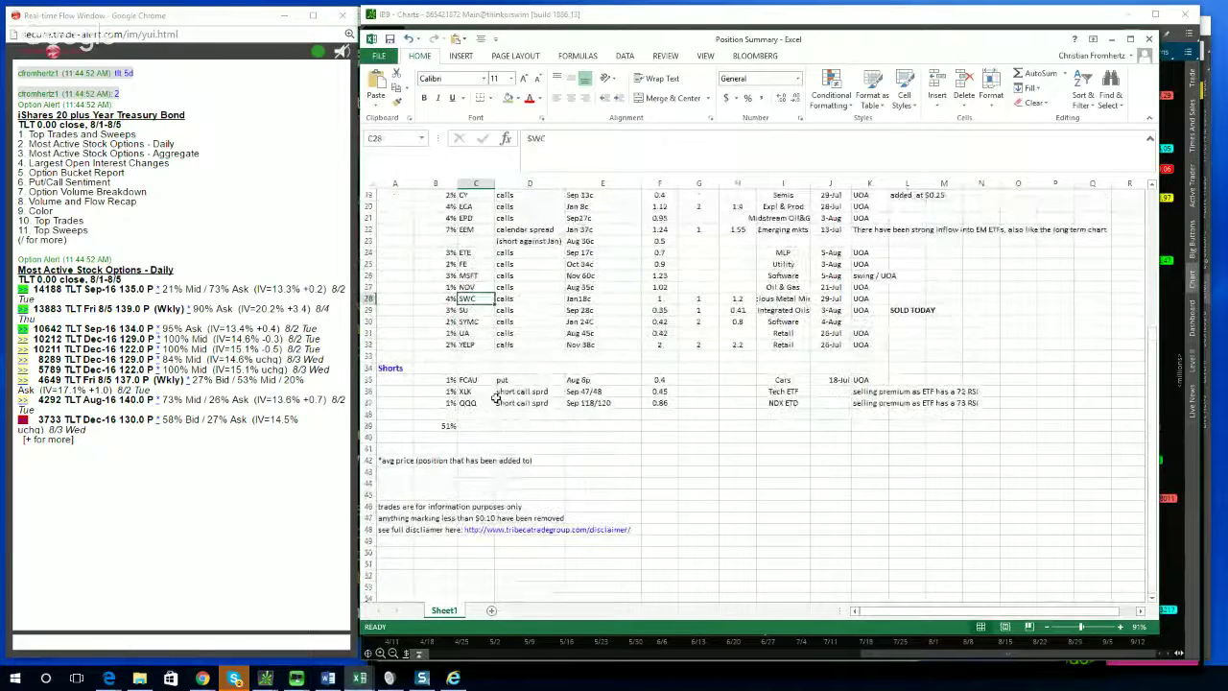
left_click(497, 402)
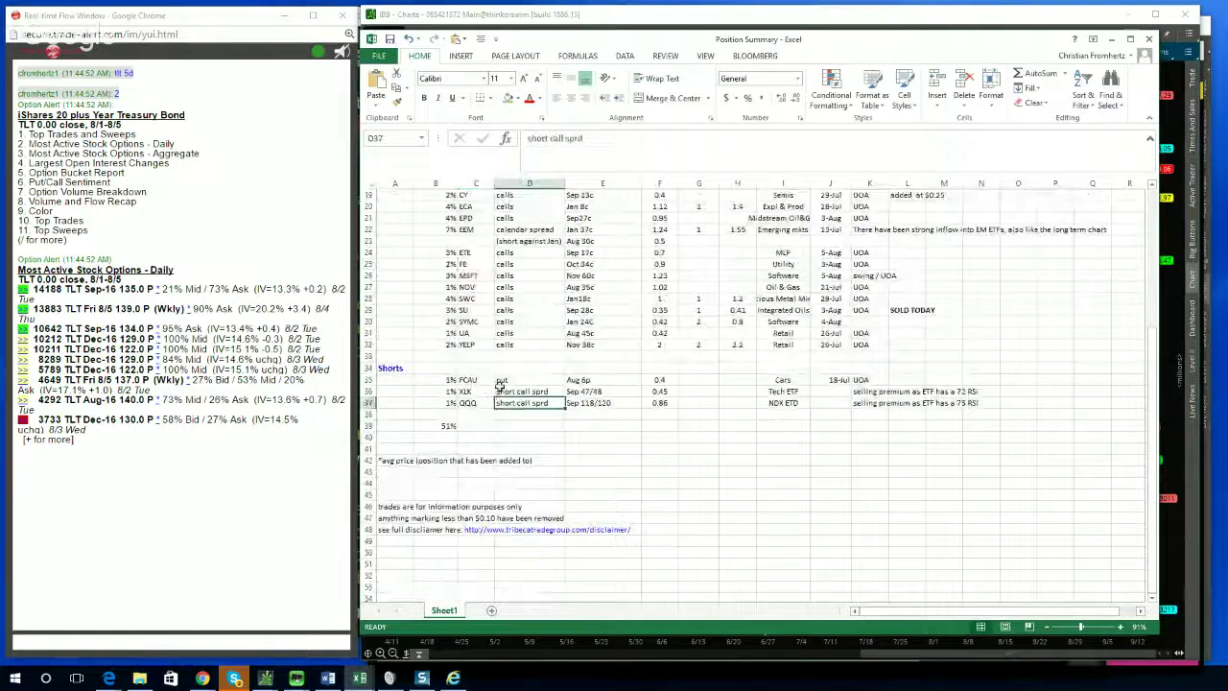
Switch to Bloomberg and load the GPO price chart for the VIX Index
mouse_move(293, 677)
left_click(370, 629)
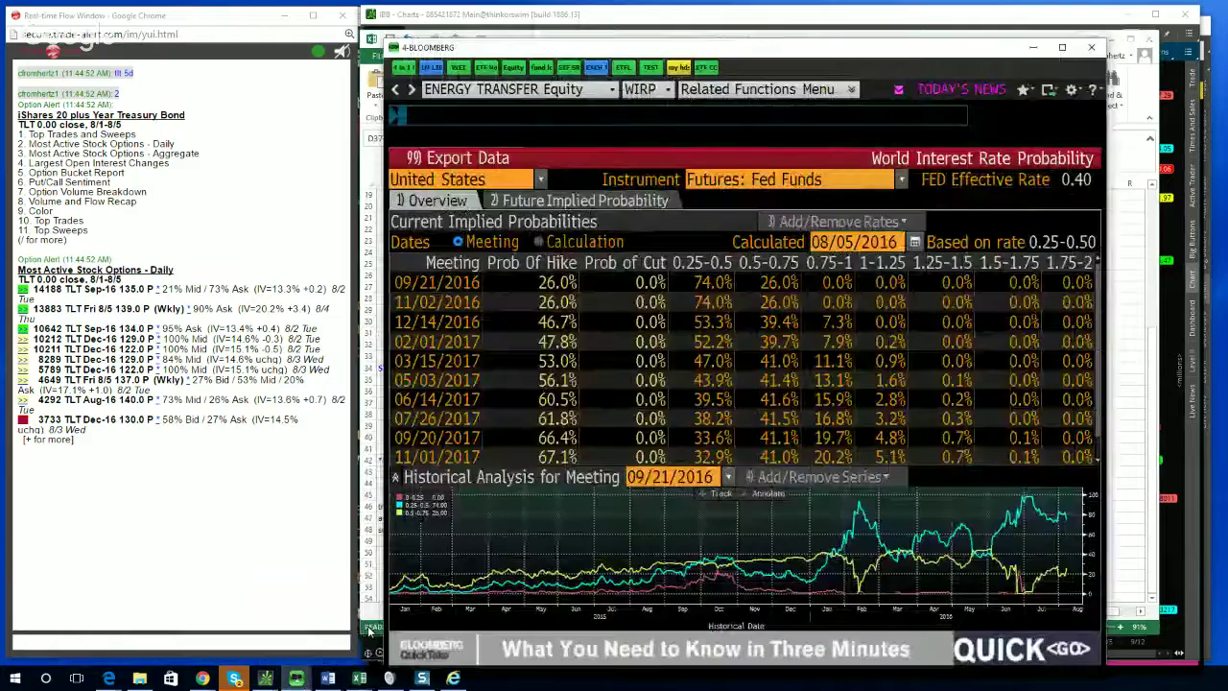
type("VIX")
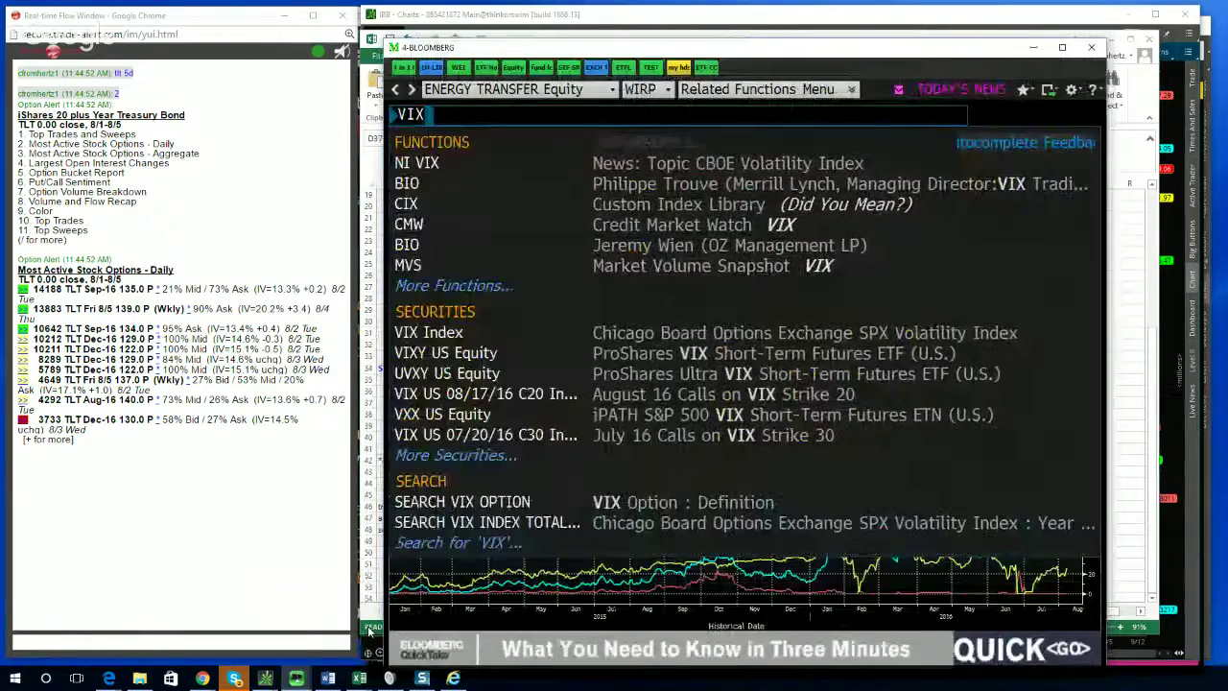
type(" Index GPO")
key("Return")
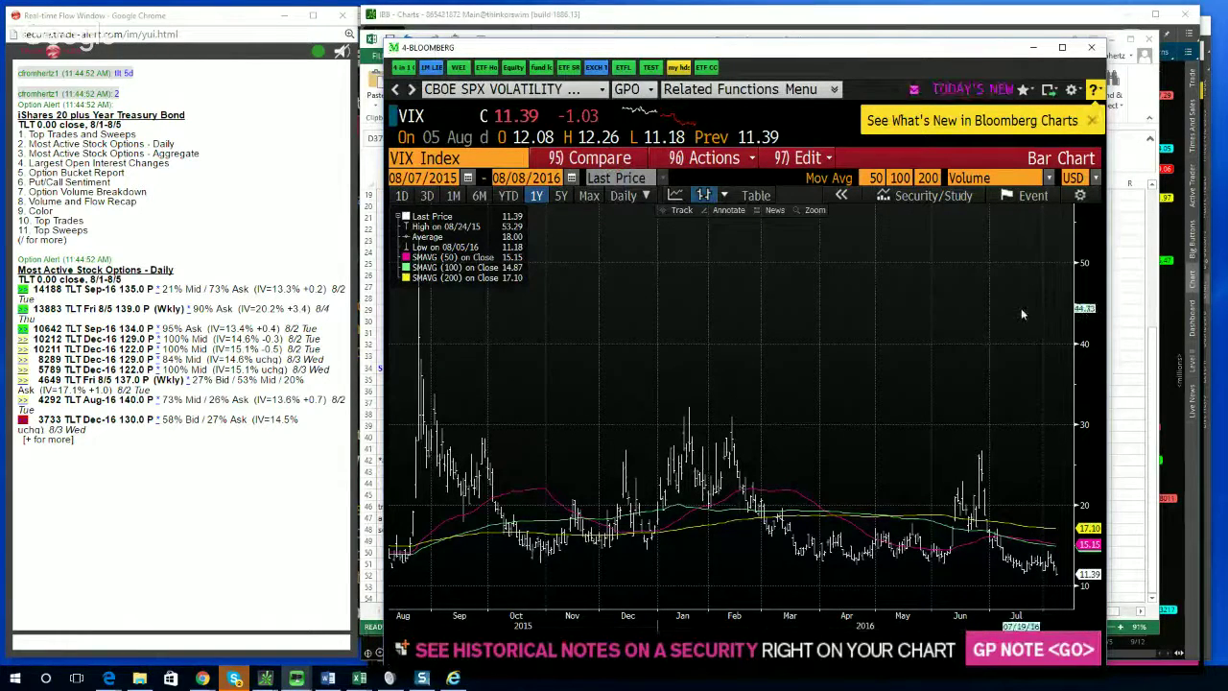
Return to the Position Summary workbook, select the NOV contract and look through the long positions again
left_click(1154, 369)
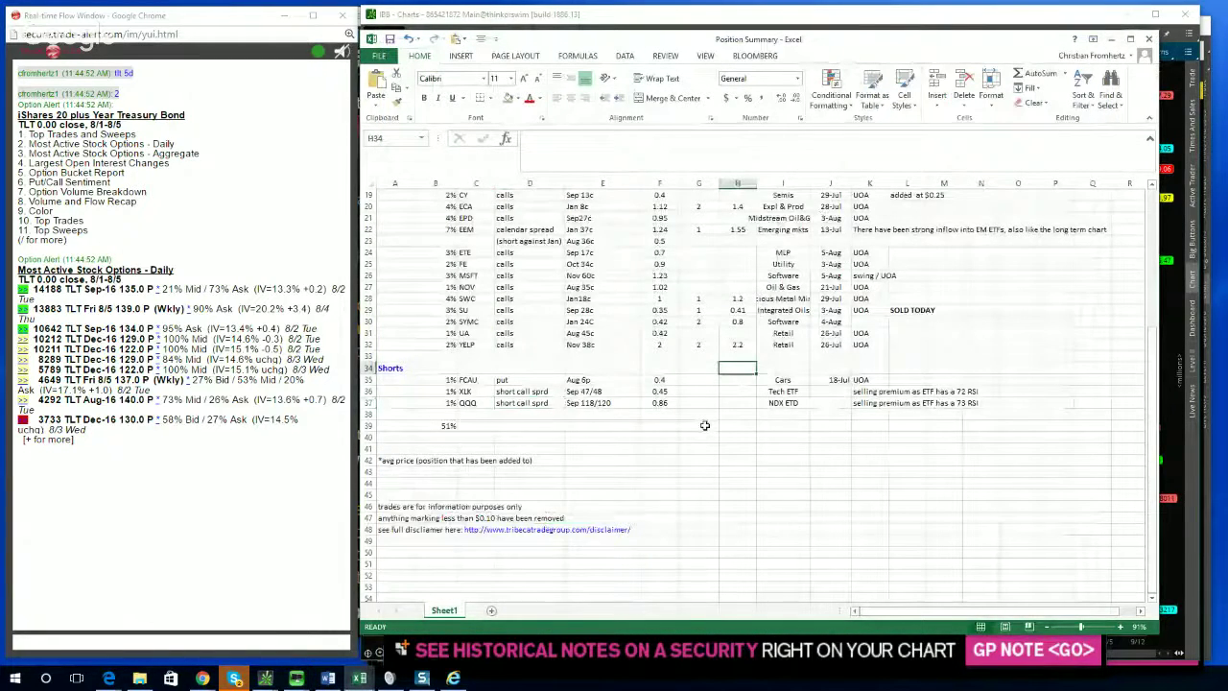
scroll(704, 426, "up", 5)
left_click(603, 356)
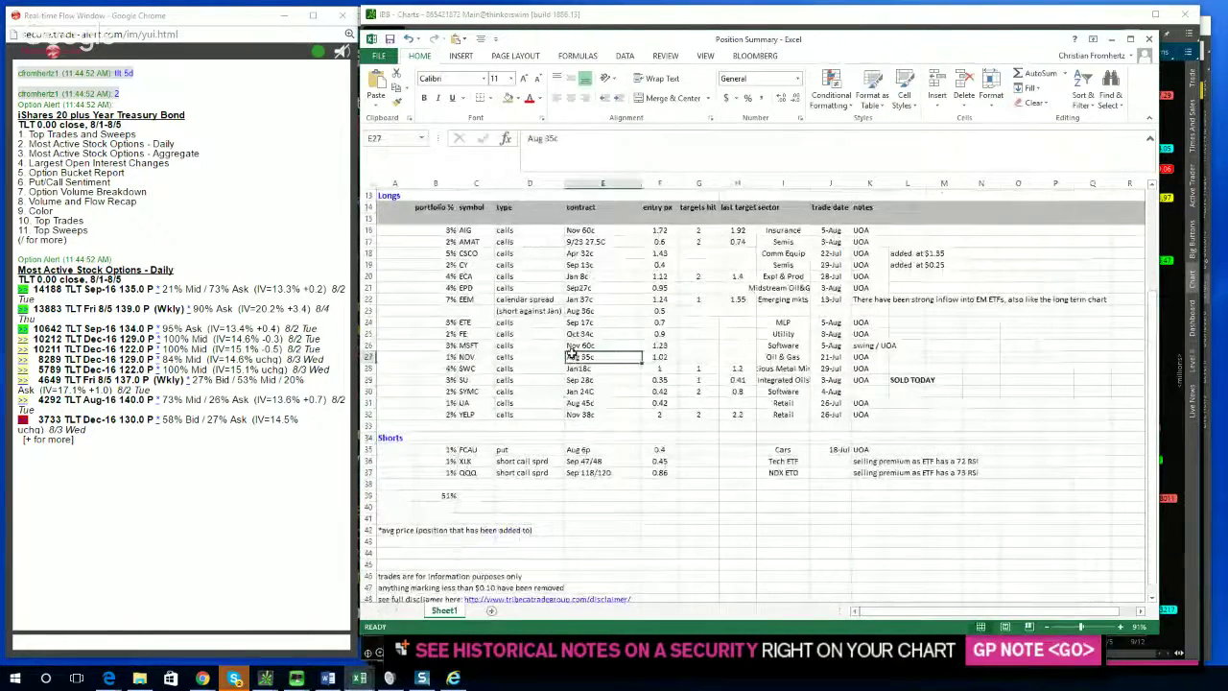
scroll(499, 379, "up", 3)
scroll(499, 379, "down", 4)
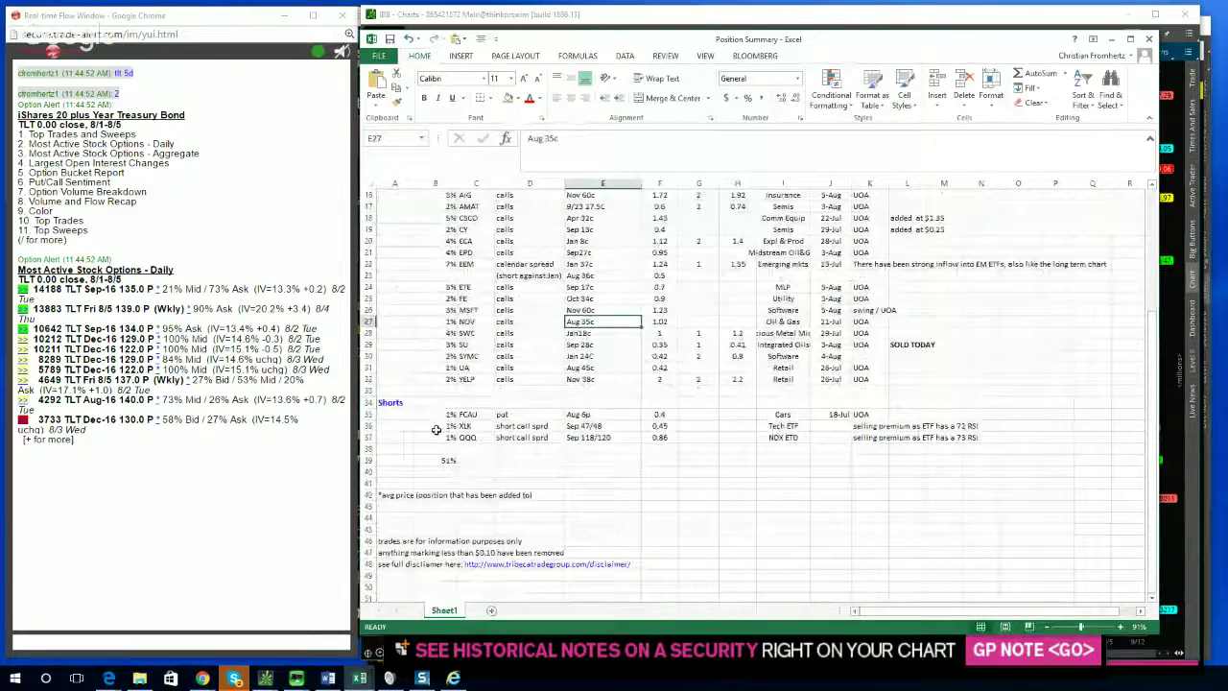
In the shorts, select the XLK and QQQ short call spread types, then both of their September contracts together
left_click(435, 427)
left_click(524, 425)
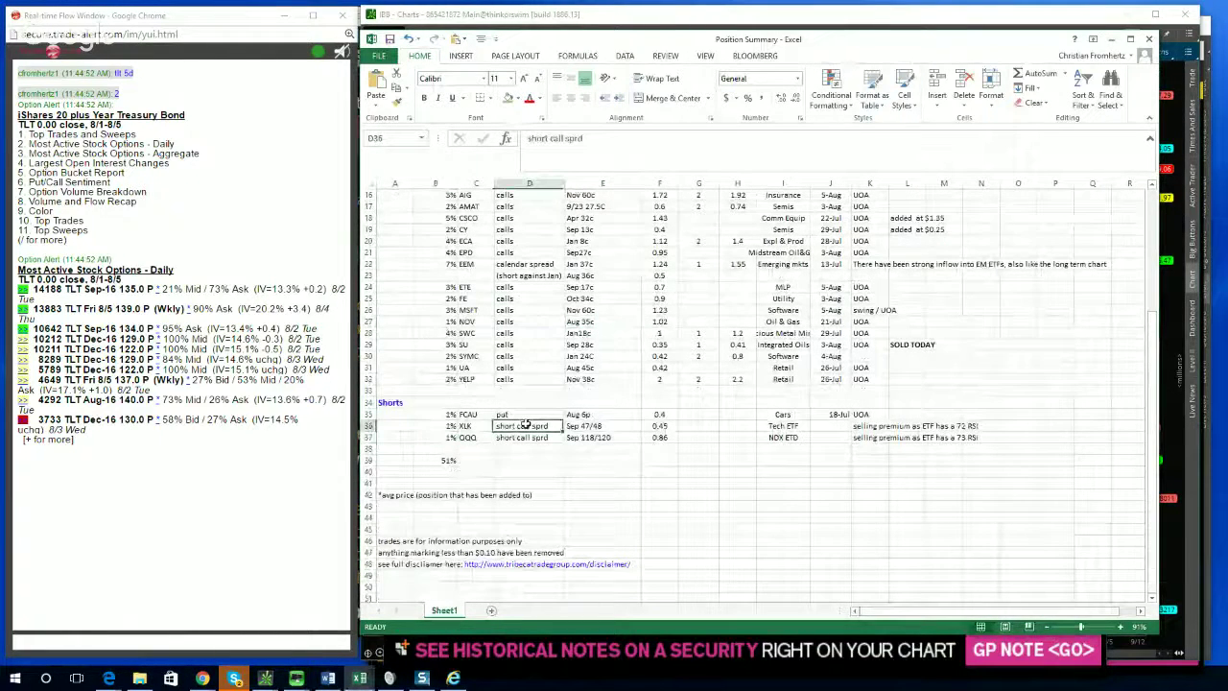
key("Down")
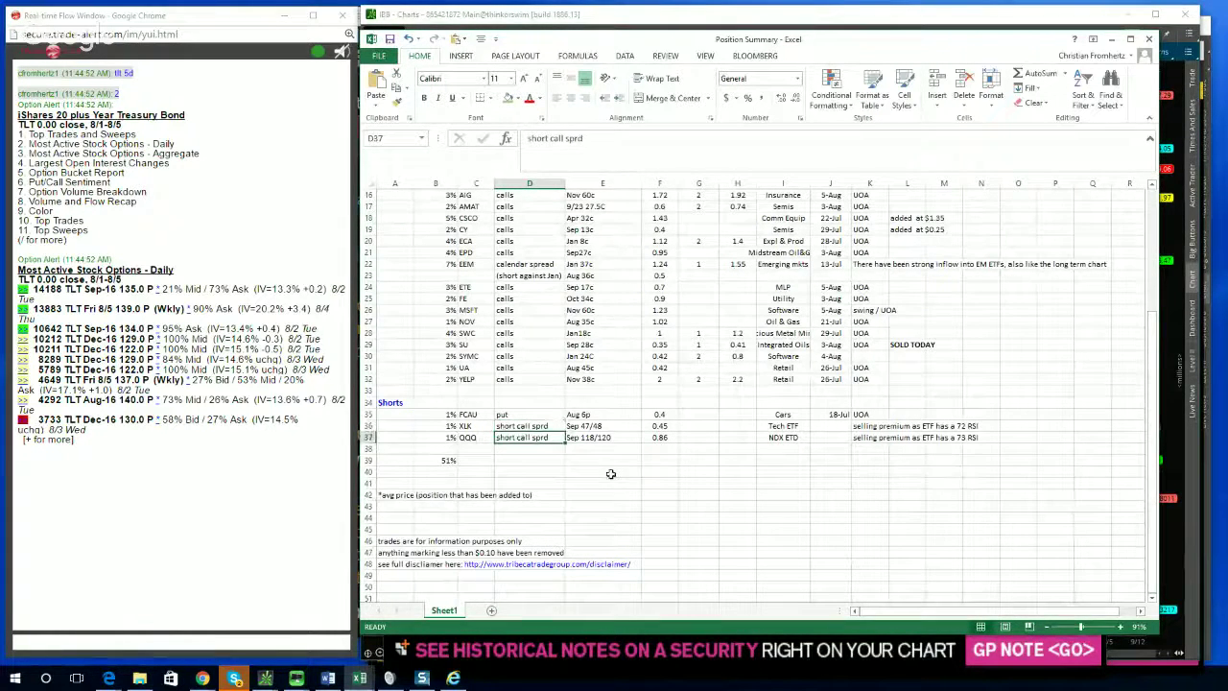
left_click(624, 426)
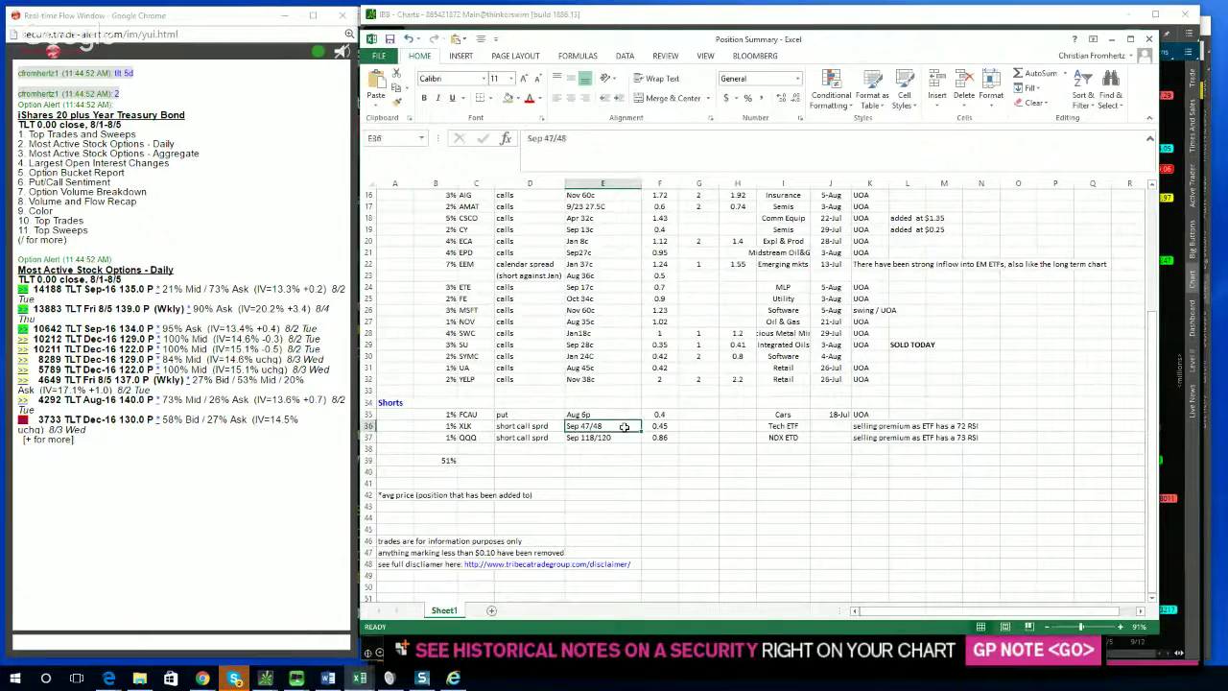
left_click_drag(590, 426, 592, 439)
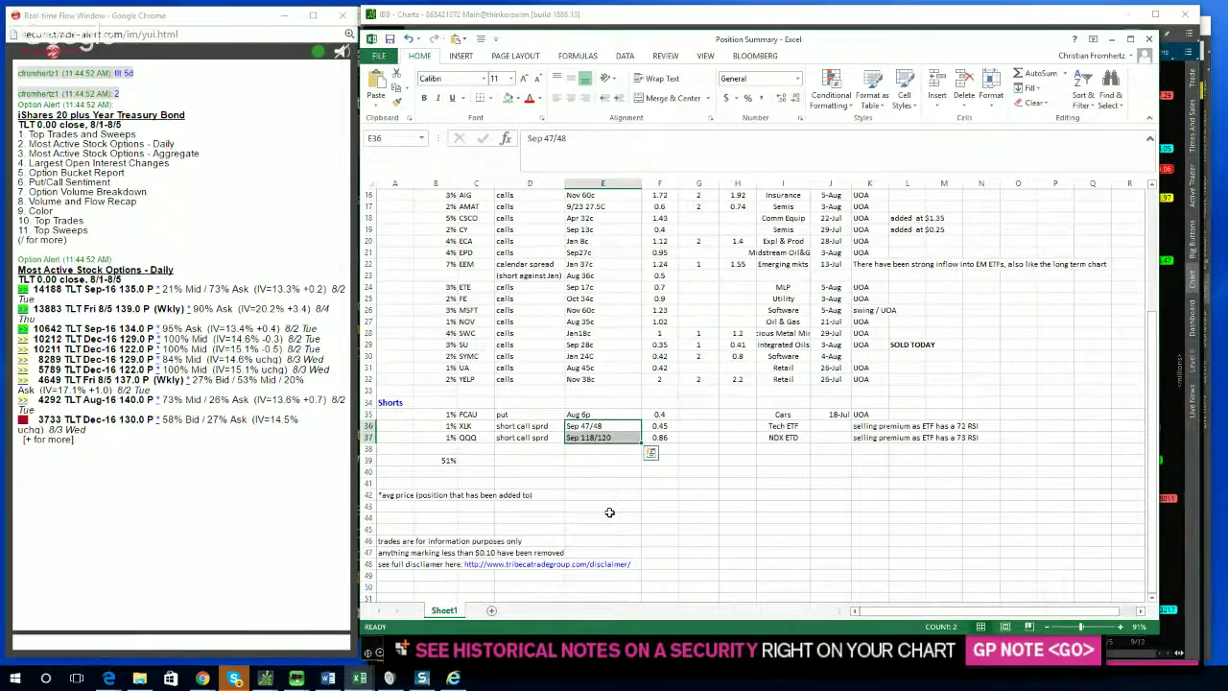
left_click(869, 517)
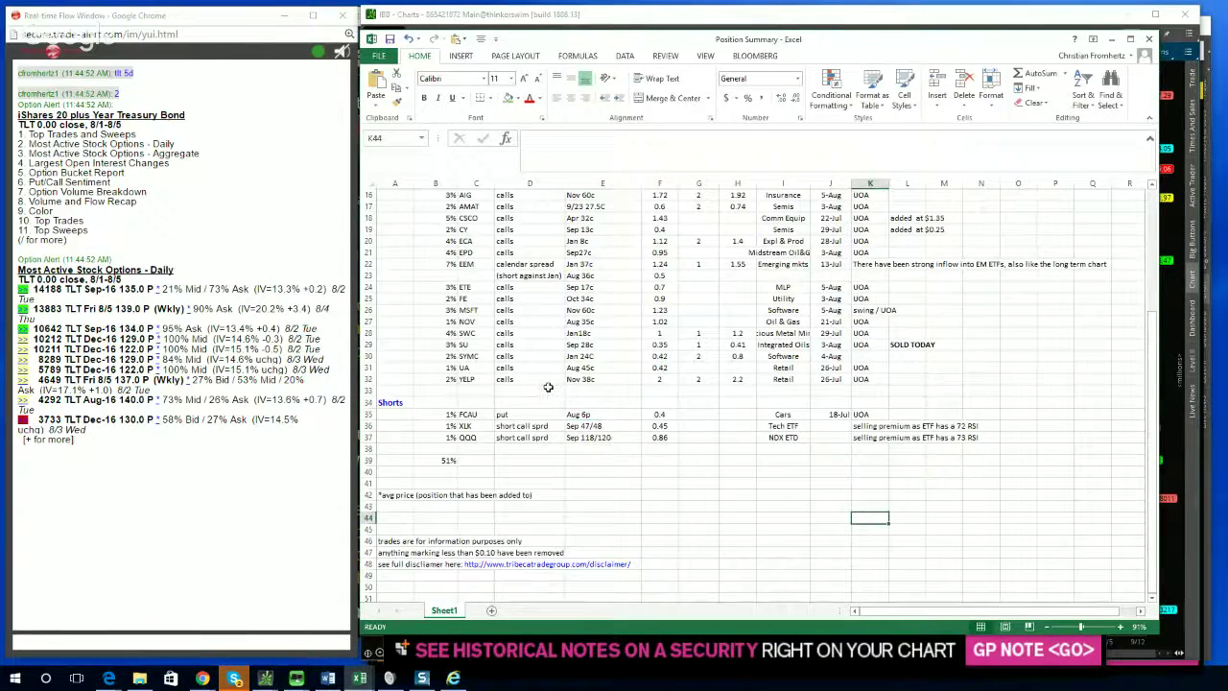
Among the long positions, select the option type of SU and then the MSFT symbol
left_click(545, 346)
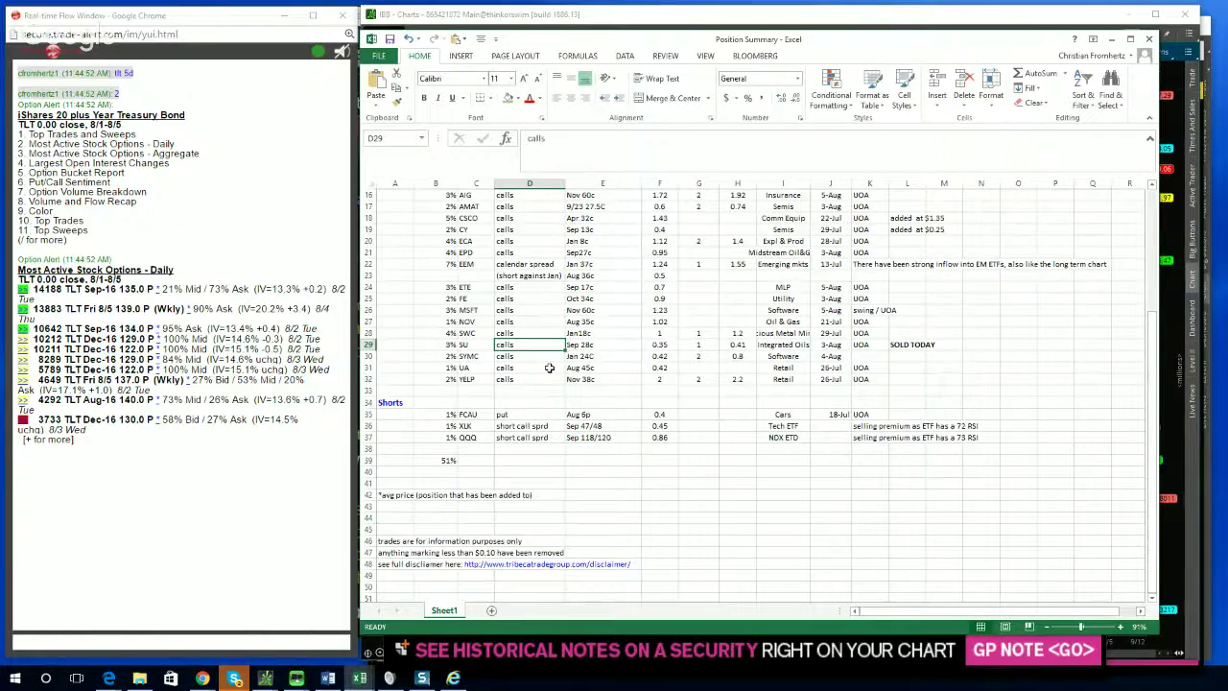
left_click(484, 308)
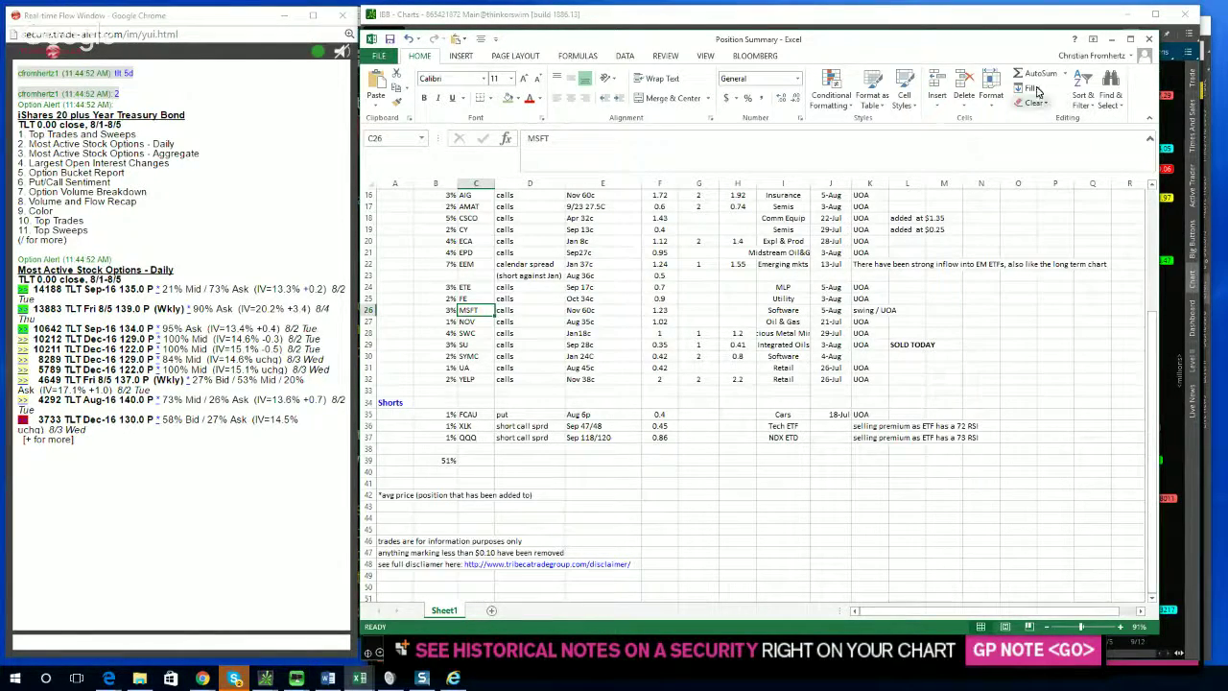
Minimize the Position Summary workbook and bring up the Earnings Trades Blotter JUL16 workbook
left_click(1110, 42)
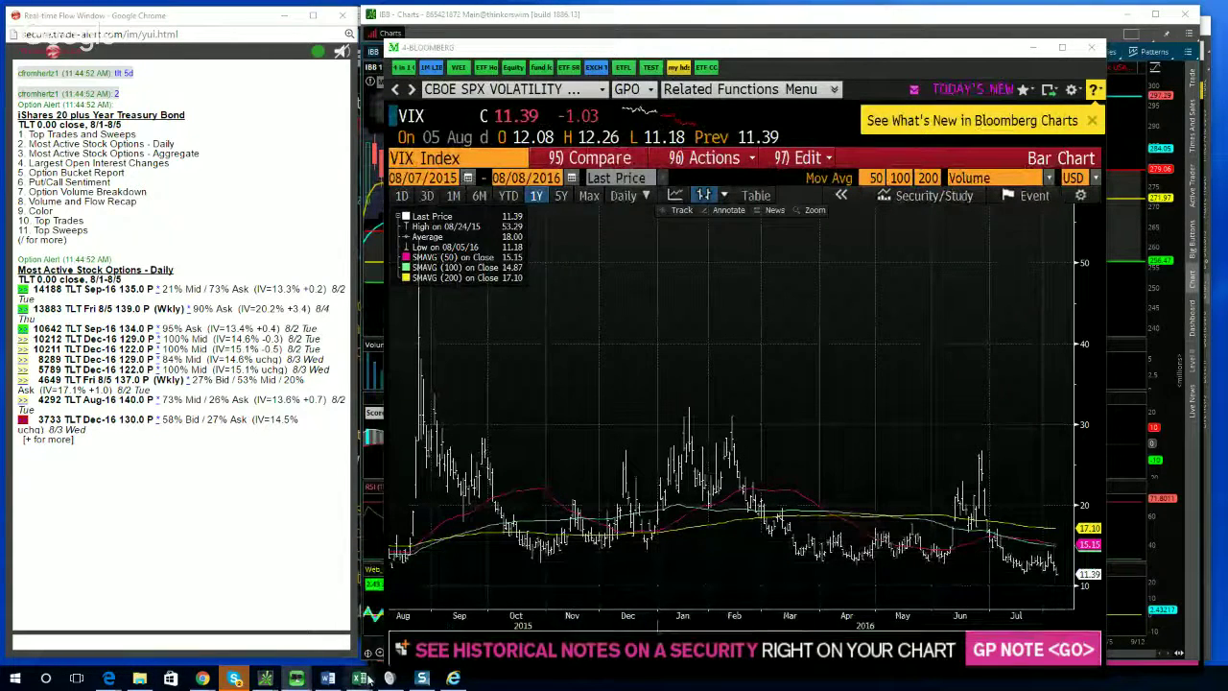
mouse_move(363, 680)
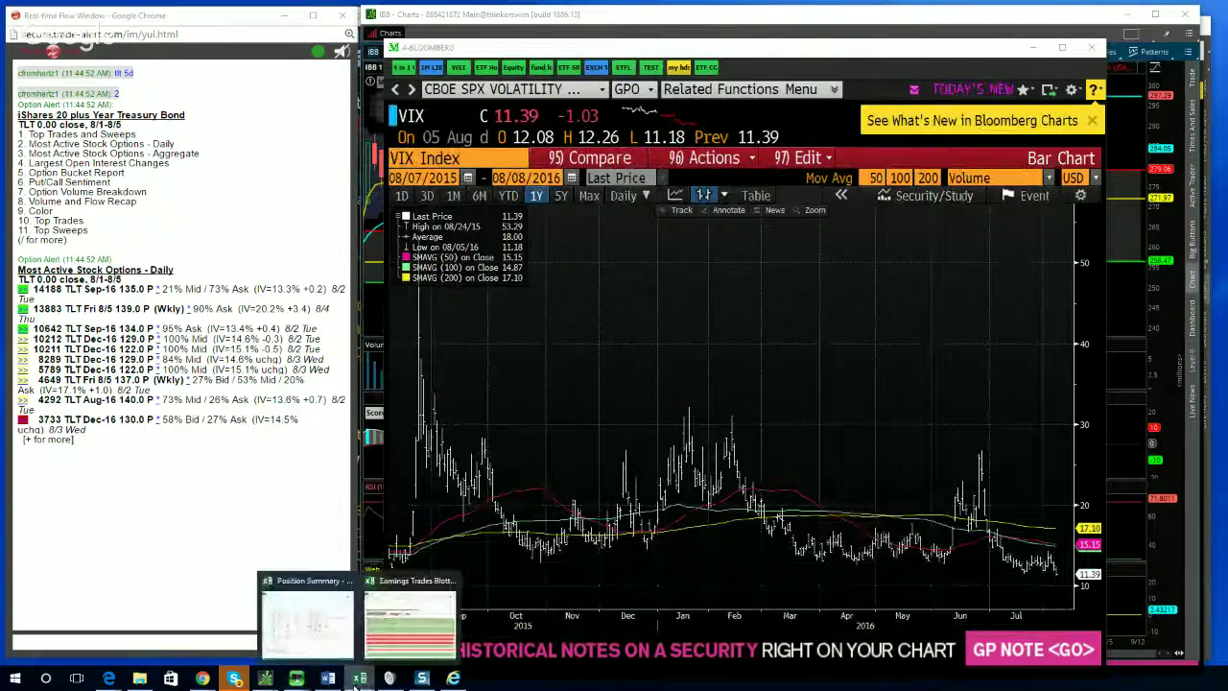
left_click(409, 619)
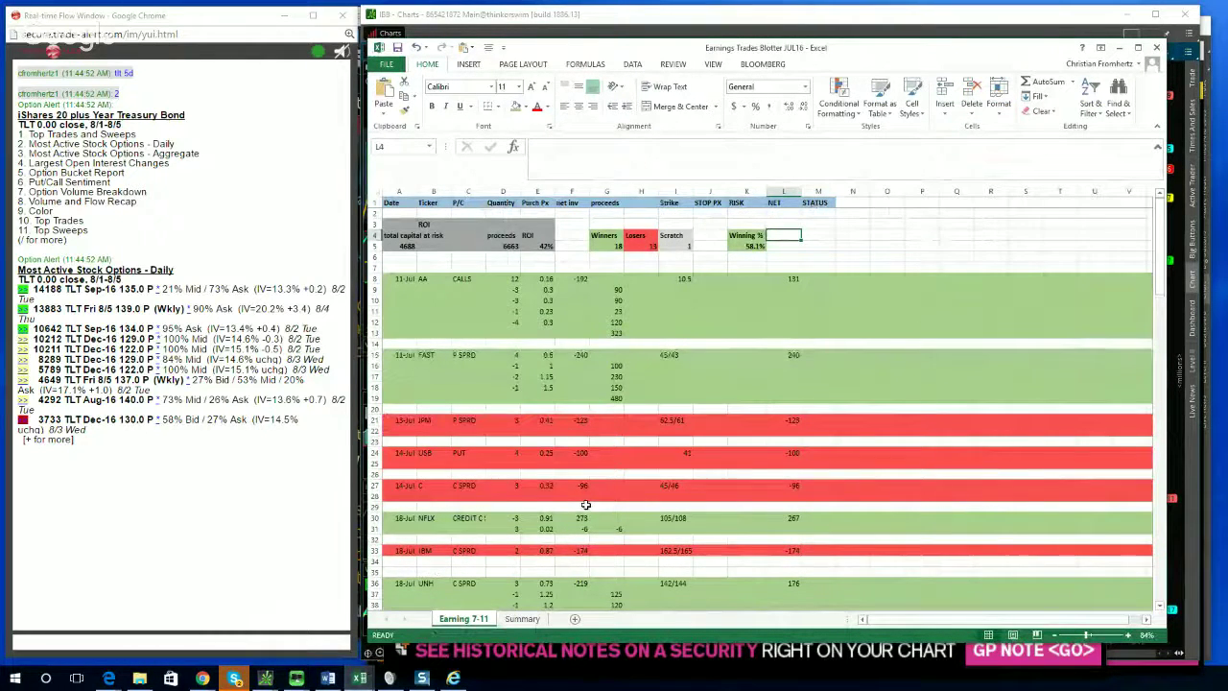
In the blotter summary, select the winners, losers, scratch, winning percentage and ROI figures one after another
left_click(605, 245)
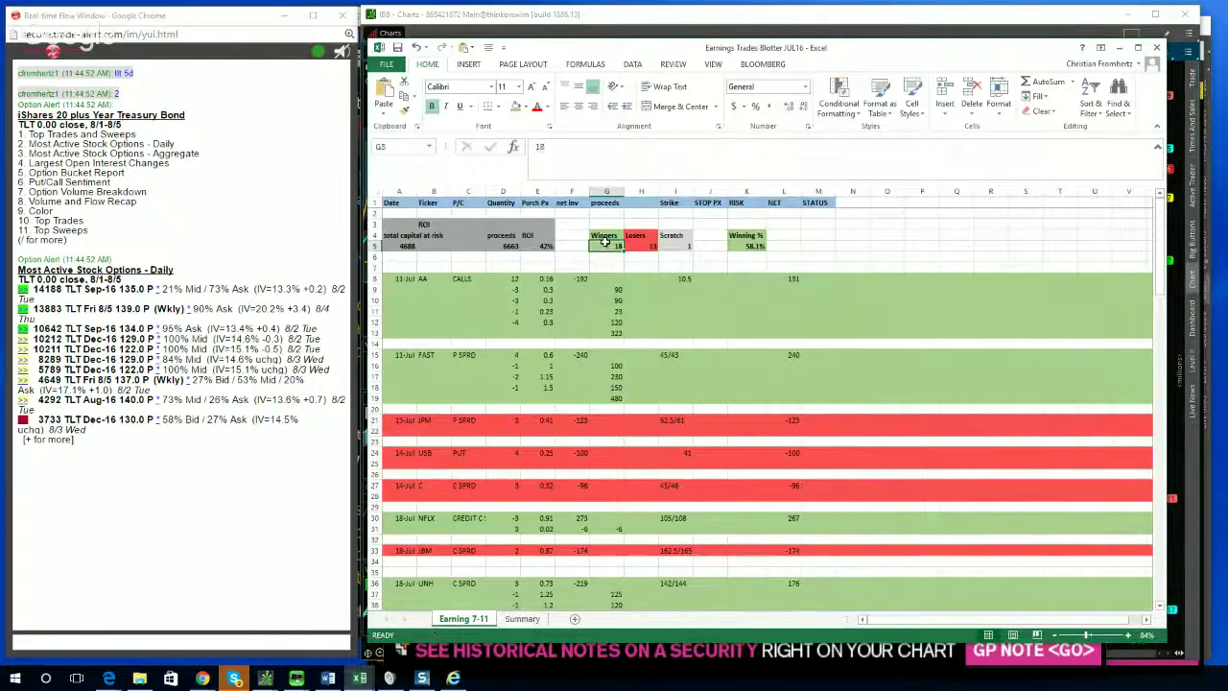
left_click(629, 246)
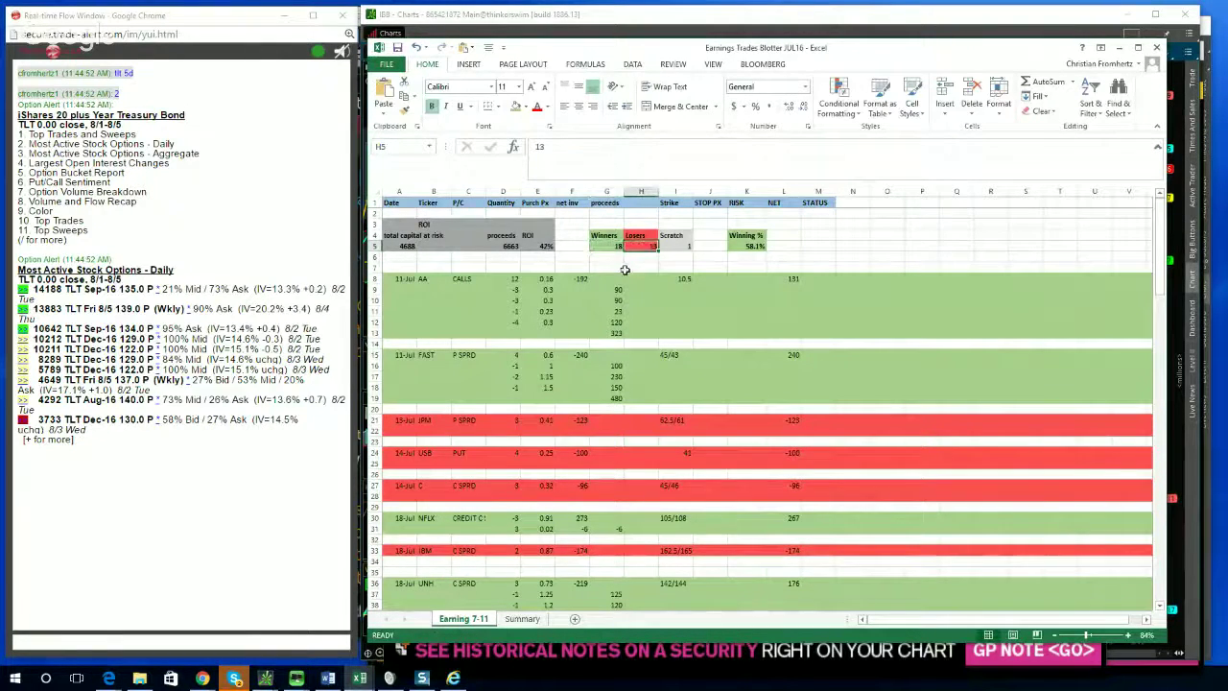
left_click(679, 247)
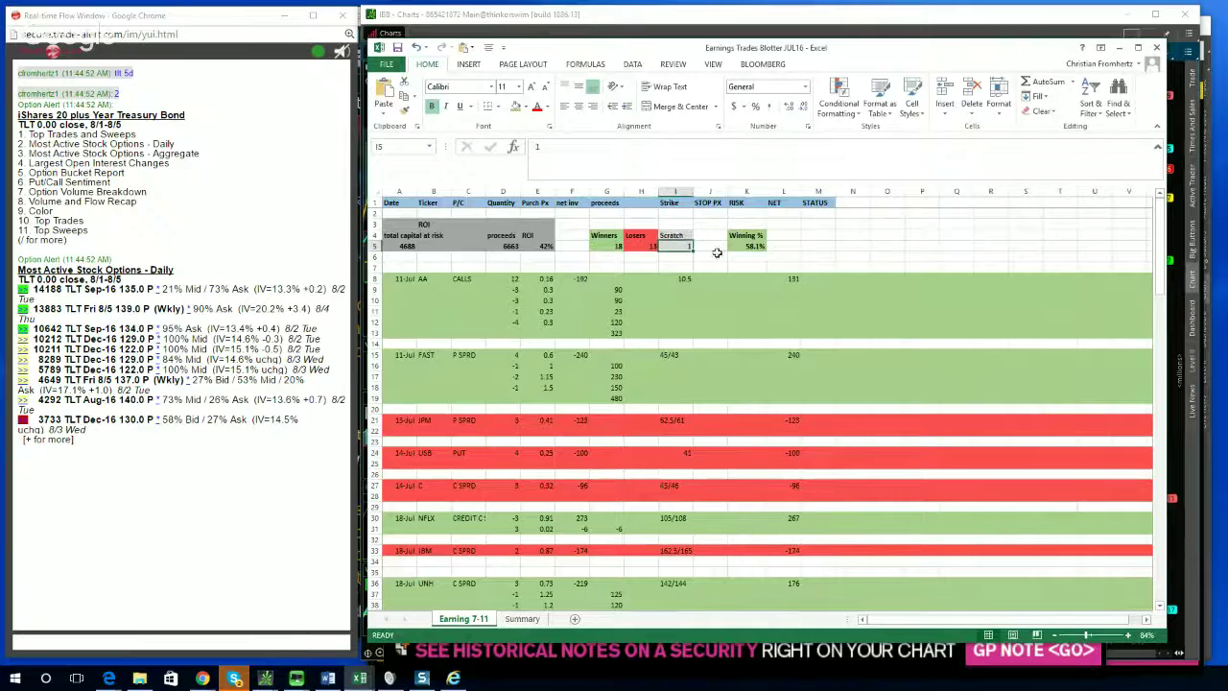
left_click(747, 247)
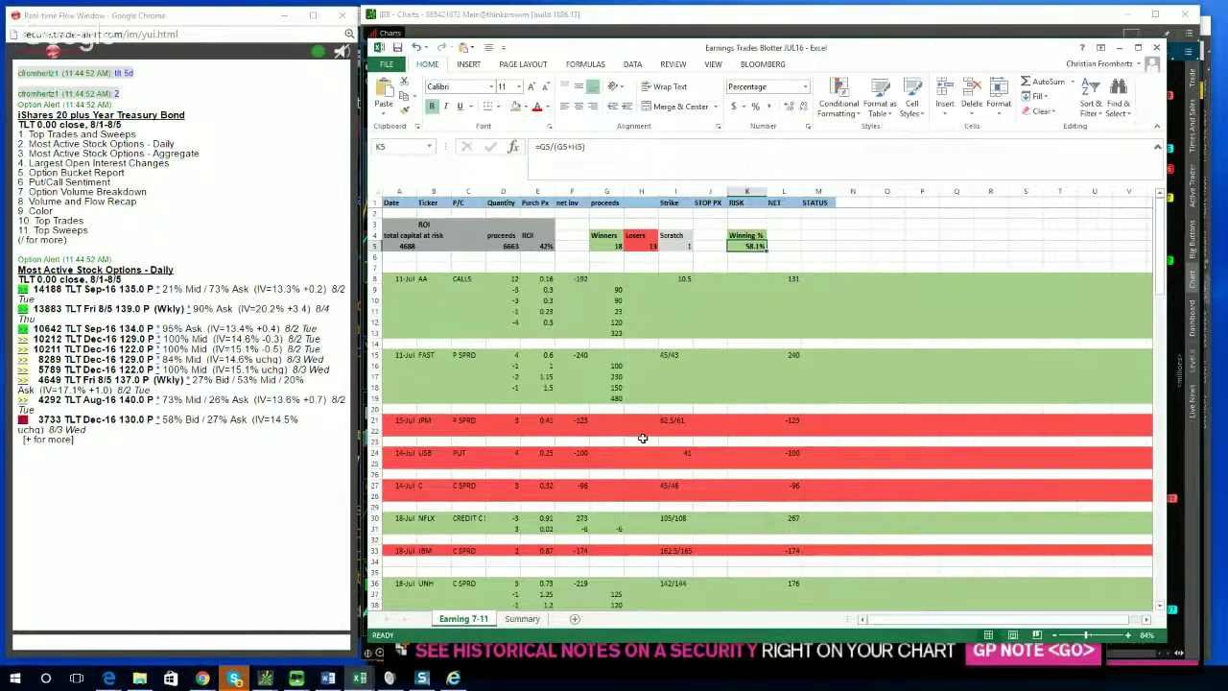
left_click(538, 247)
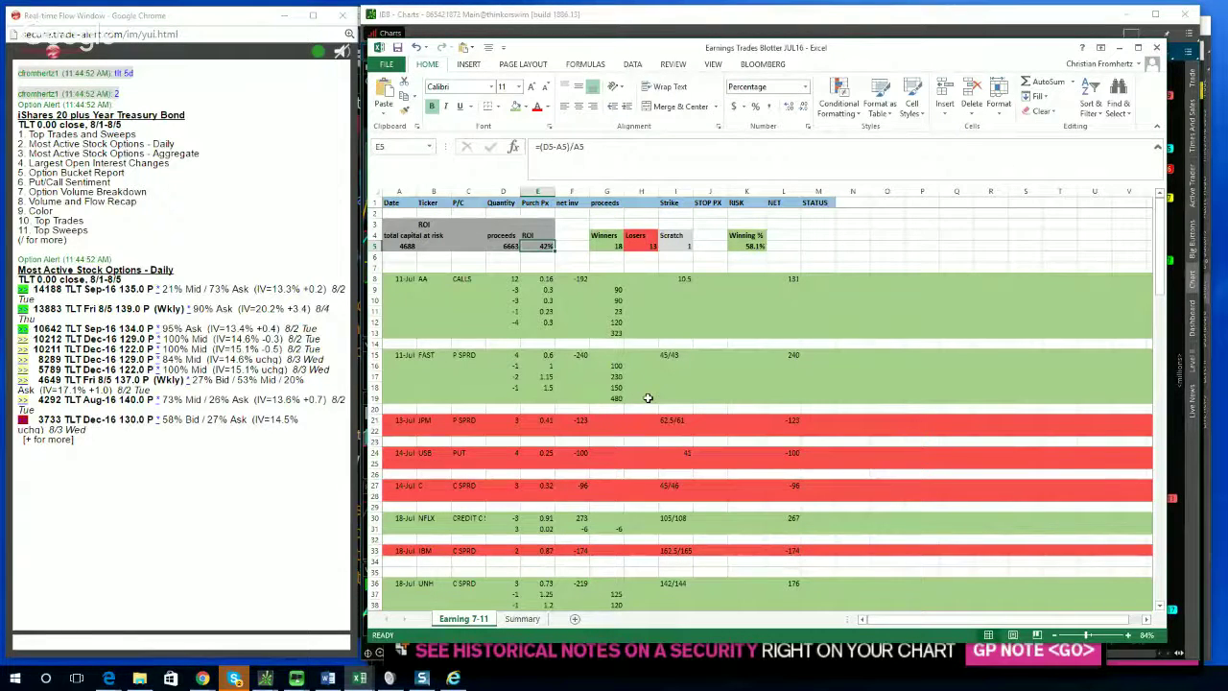
Go to the Week 4 trades and examine the ATVI entry's put spread buy-back, call spread quantity and net result
left_click(676, 376)
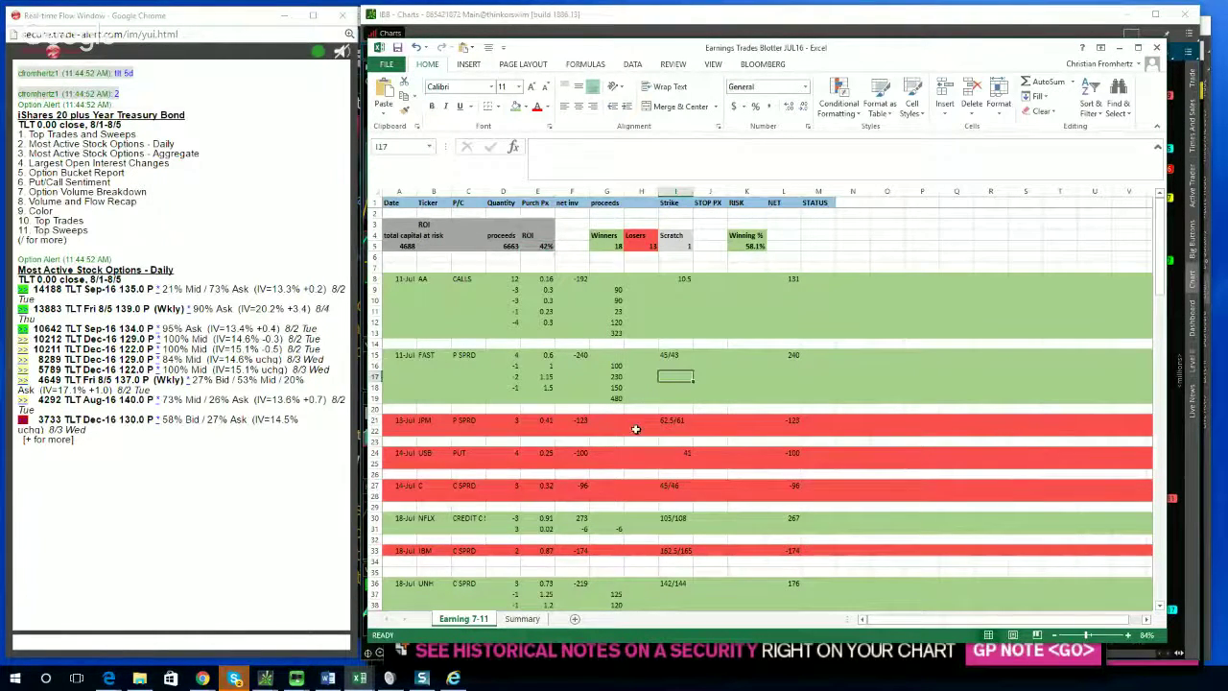
scroll(643, 493, "down", 20)
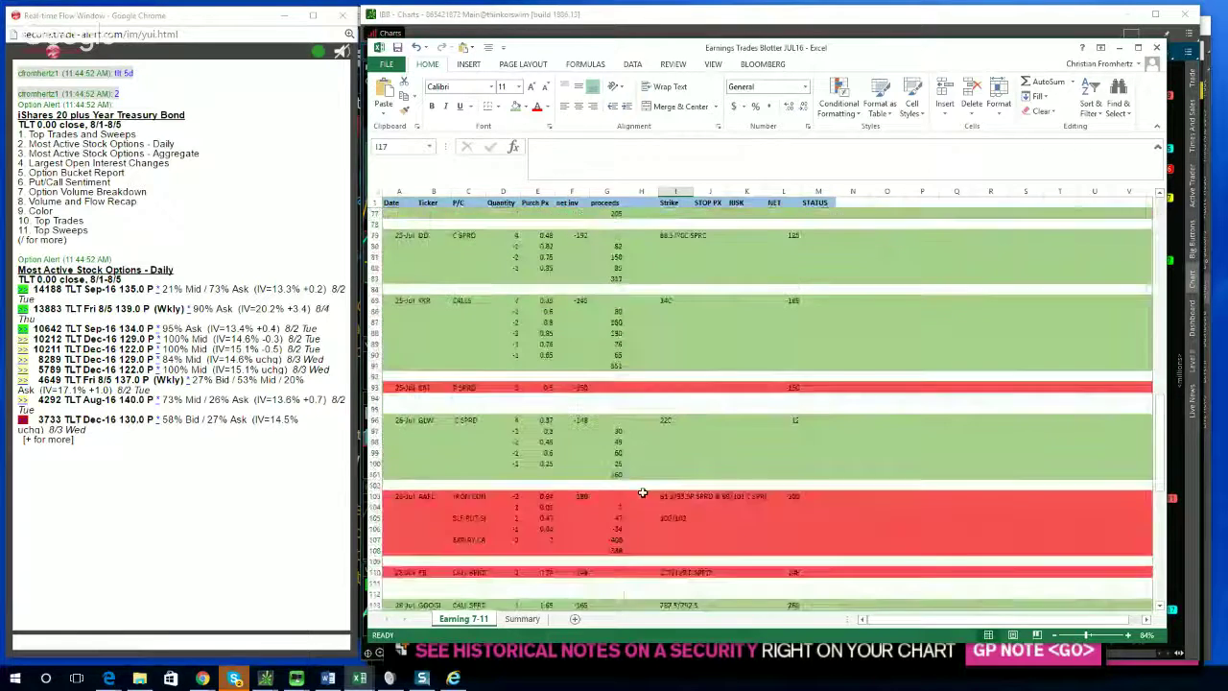
scroll(642, 494, "down", 14)
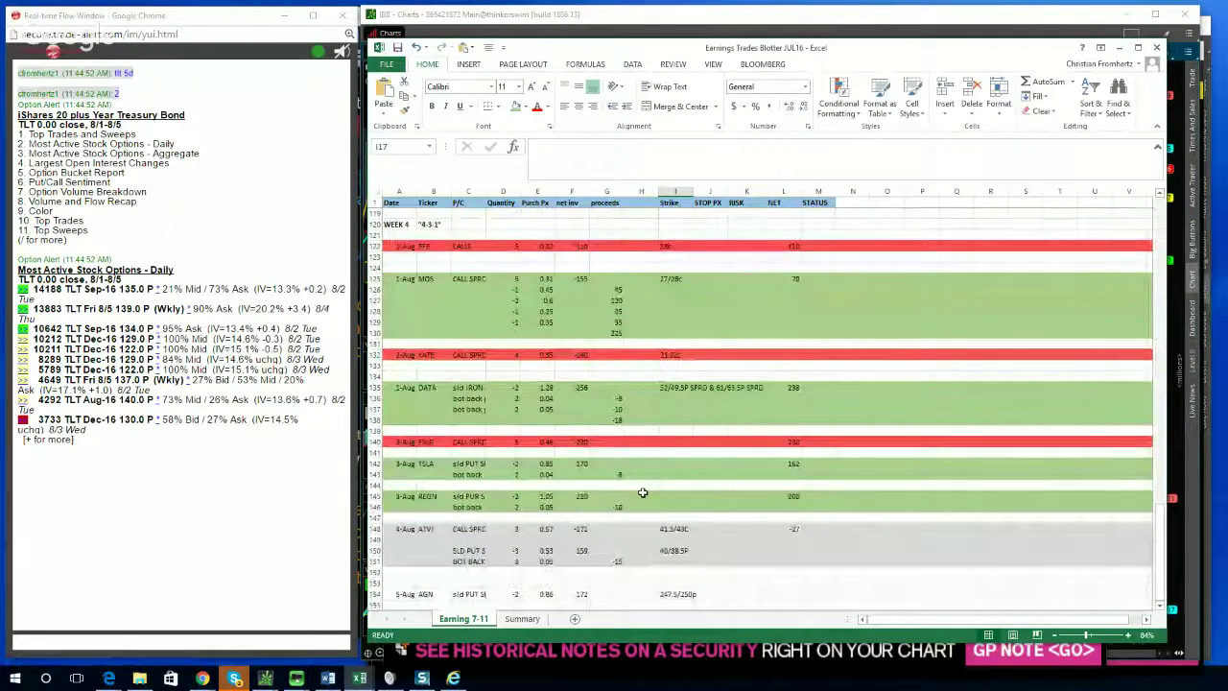
left_click(612, 562)
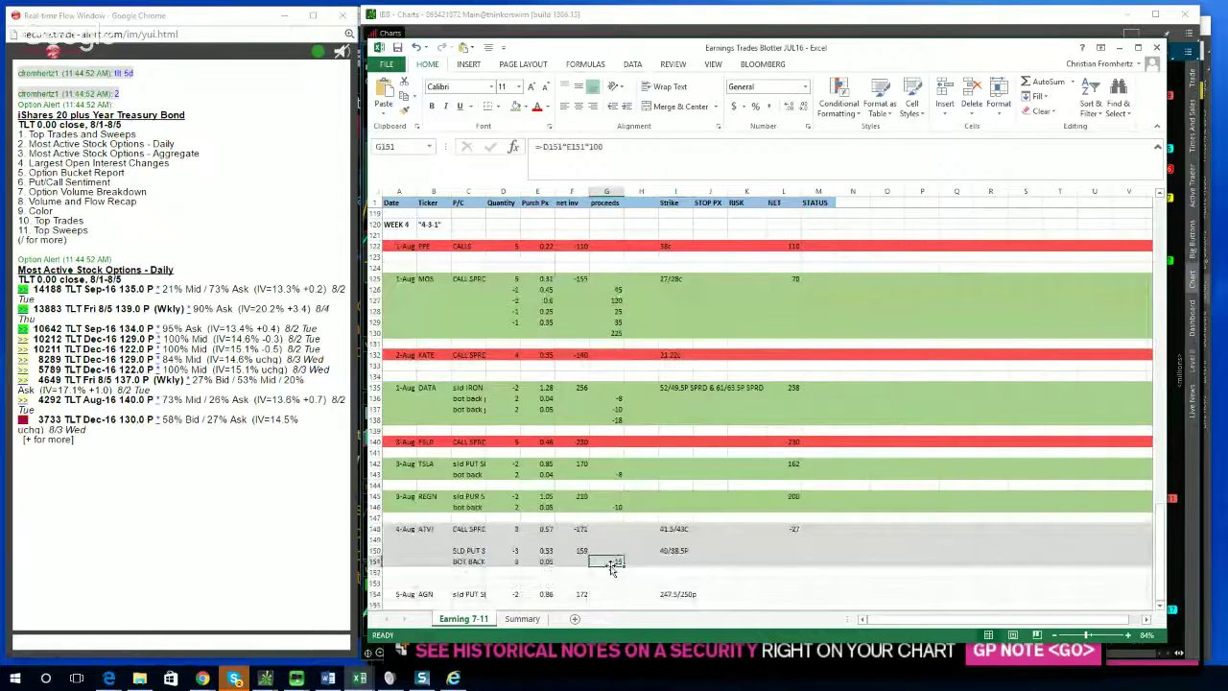
left_click(507, 551)
left_click(459, 563)
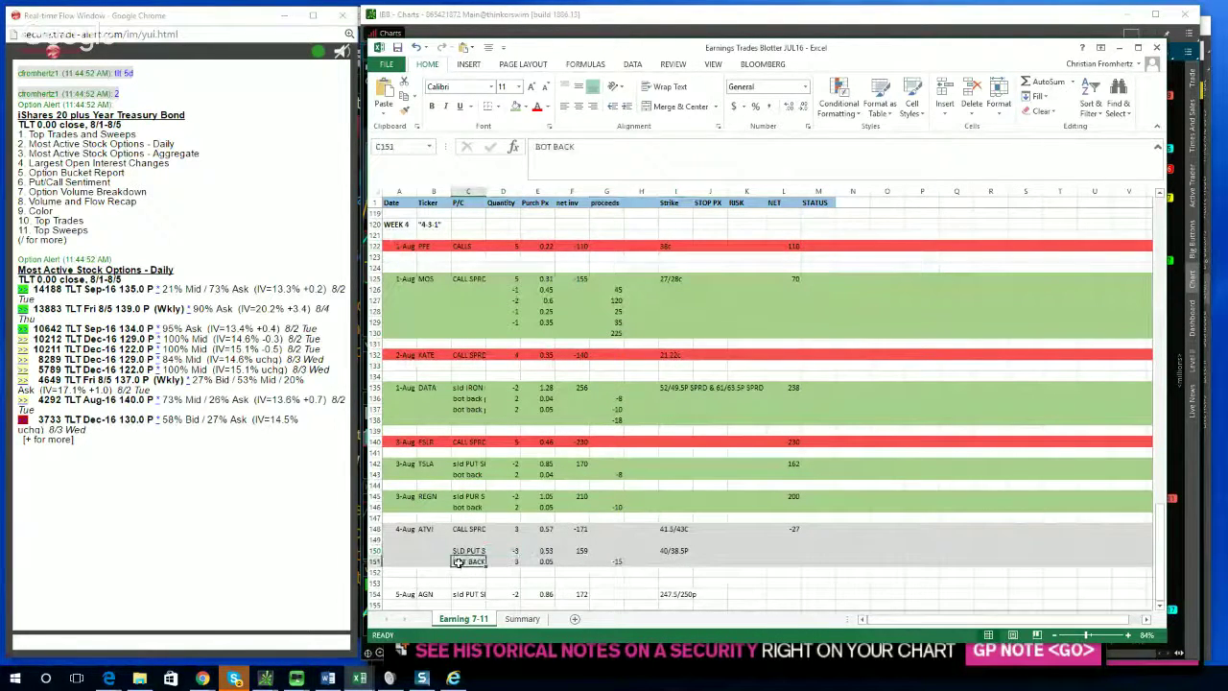
left_click(507, 528)
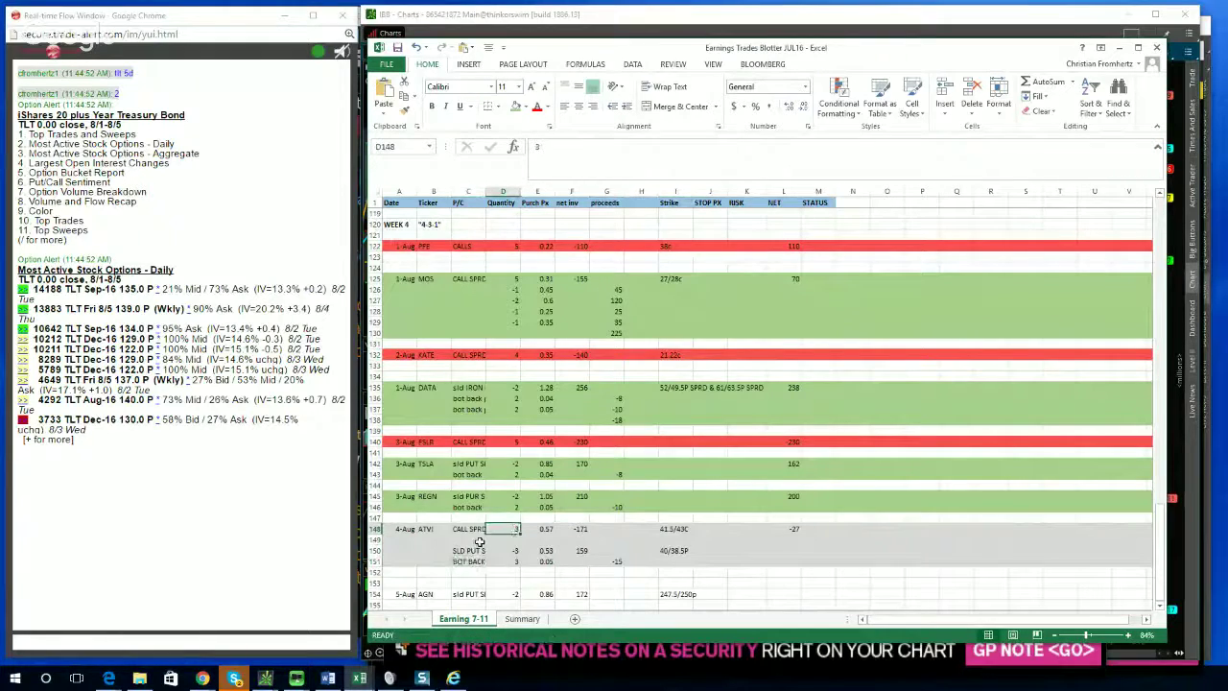
left_click(578, 570)
left_click(783, 528)
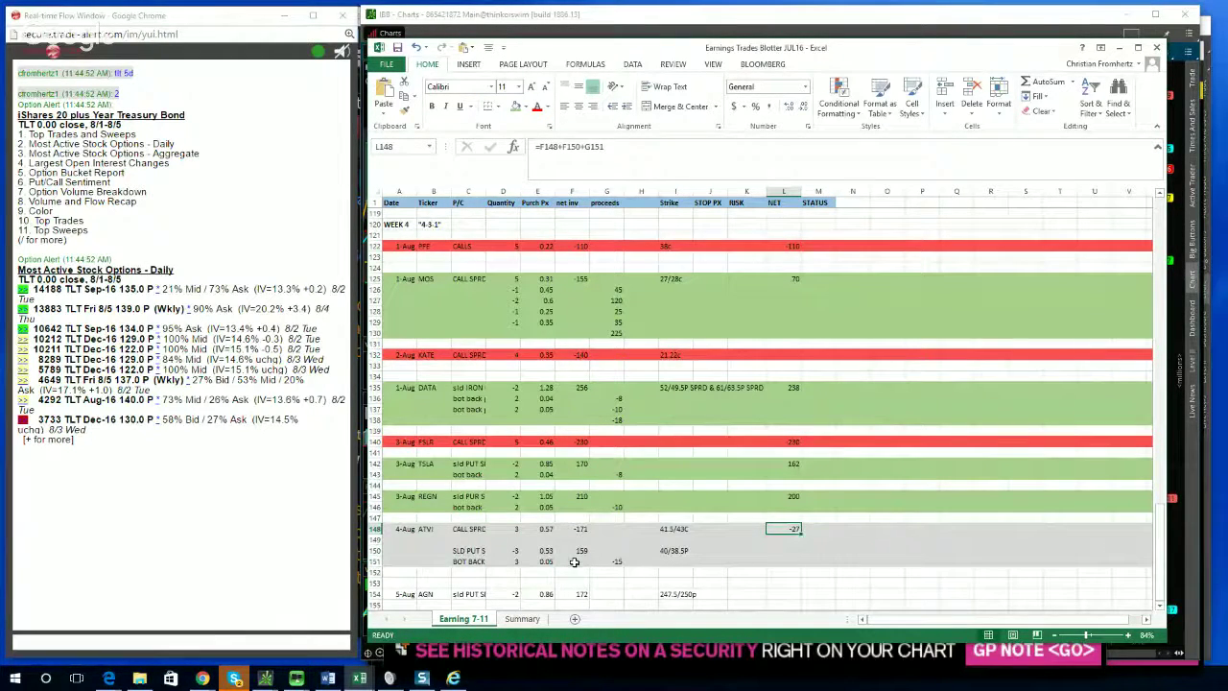
Examine the TSLA sold put spread and its buy-back, then the REGN entry in the Week 4 trades
left_click(585, 498)
left_click(558, 474)
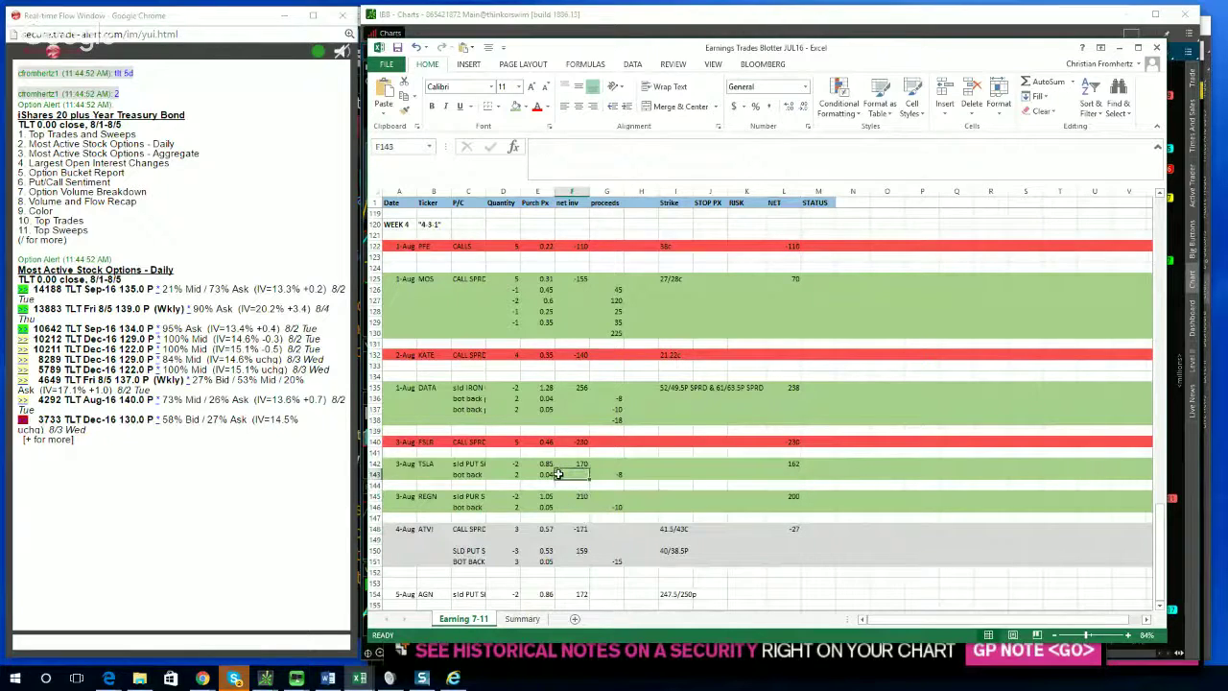
left_click(459, 466)
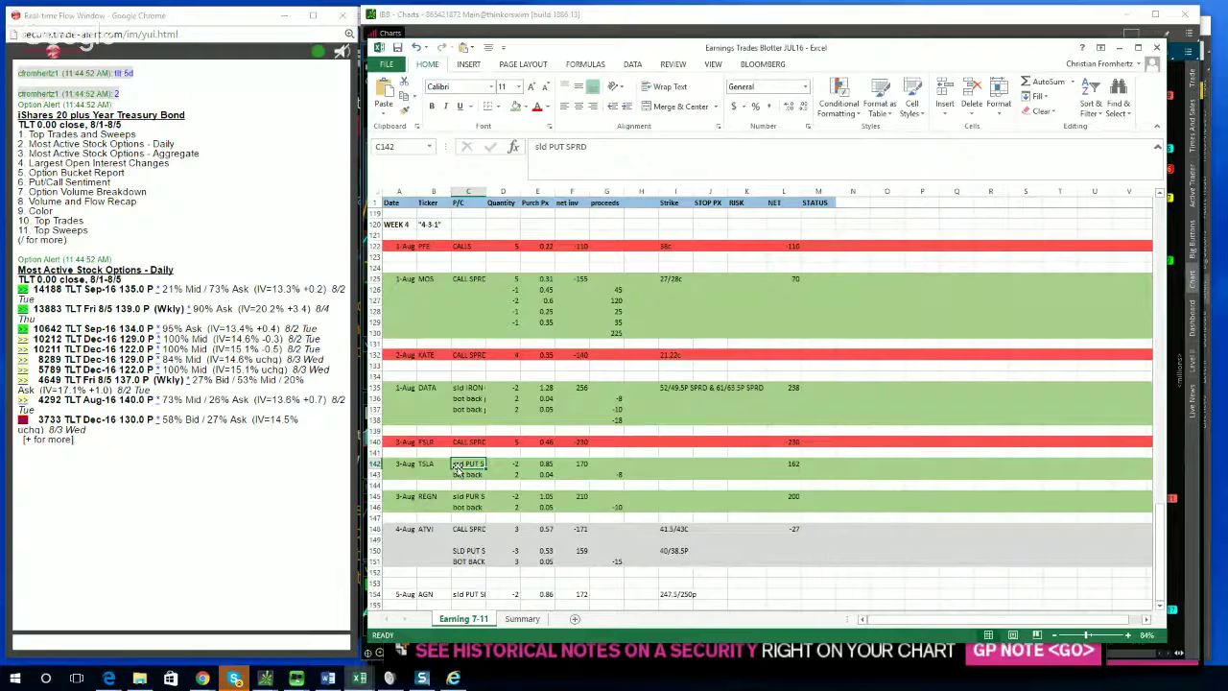
key("Down")
key("Down")
left_click(432, 497)
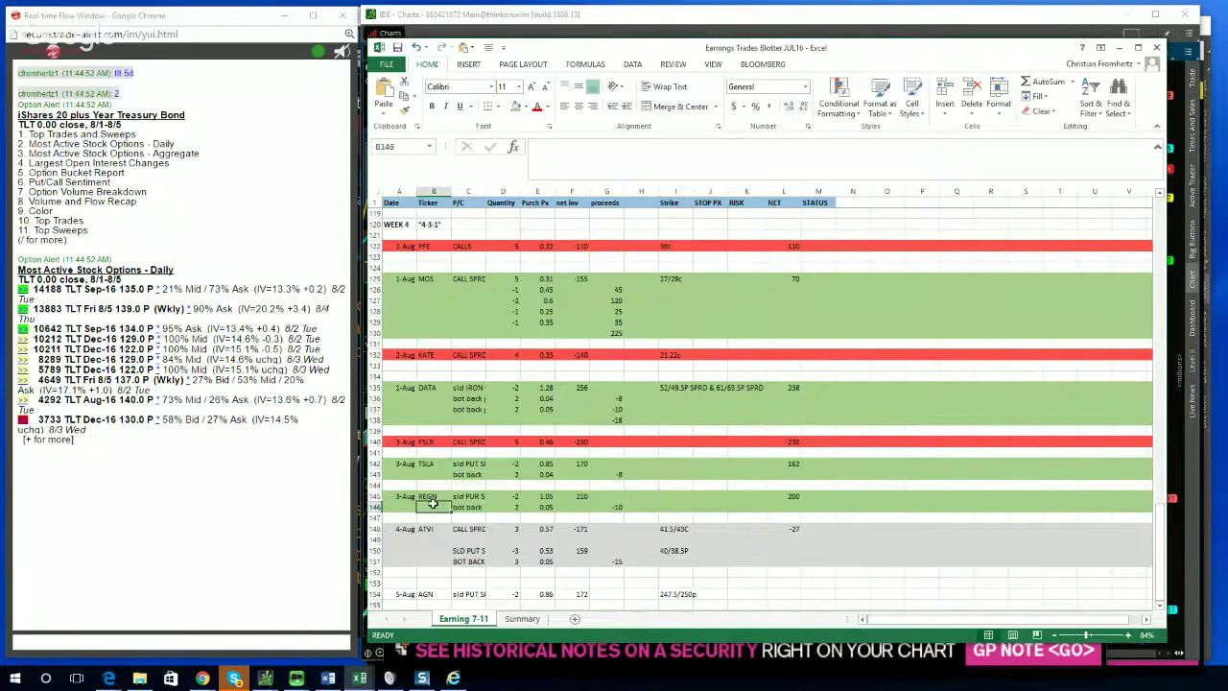
Review other Week 4 trades by selecting the FSLR call spread, then the PFE, KATE and FSLR tickers
left_click(432, 392)
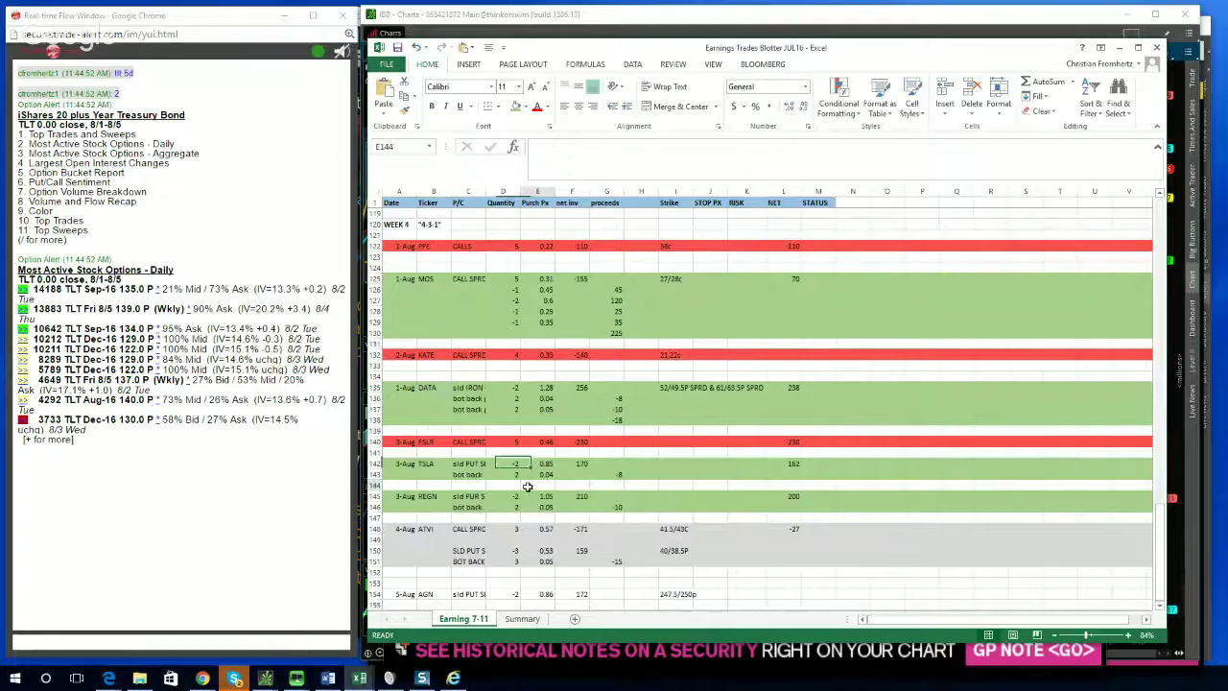
left_click(467, 443)
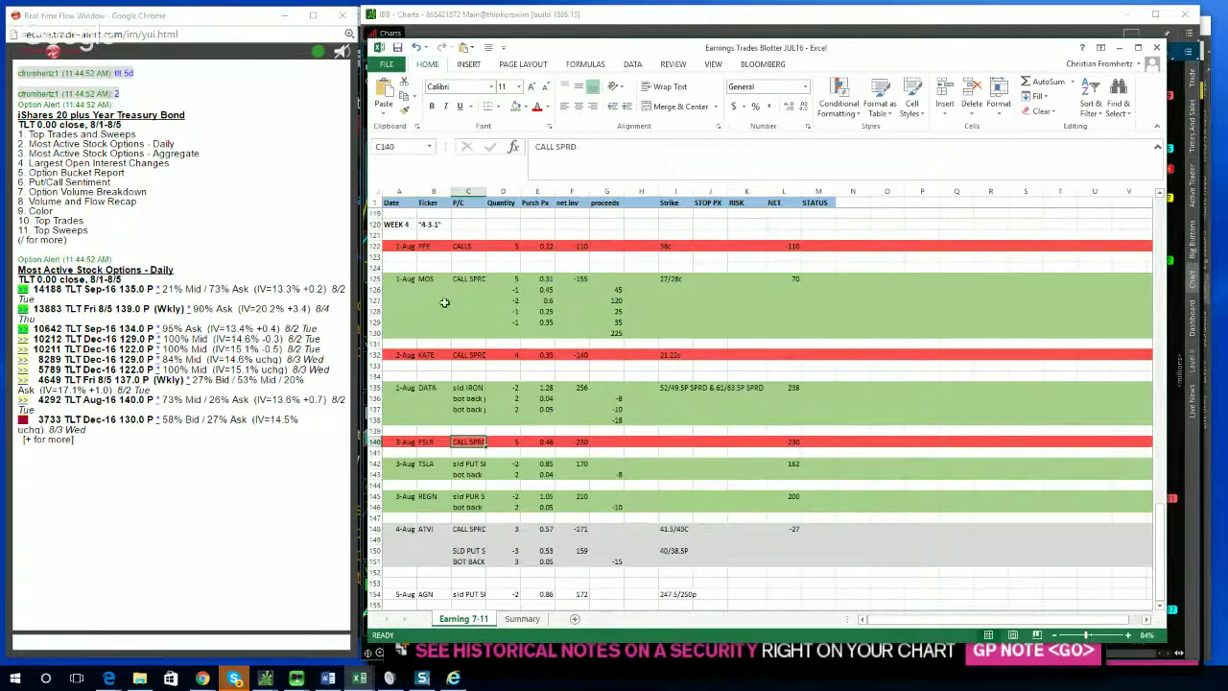
left_click(432, 246)
left_click(431, 356)
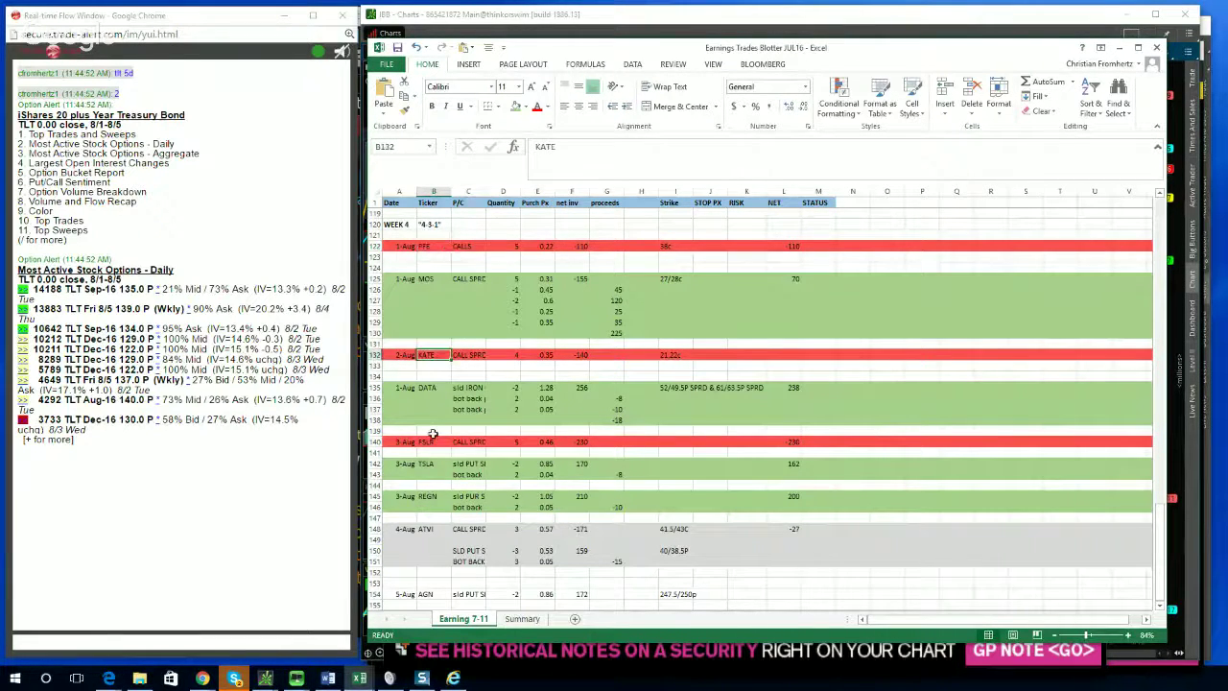
left_click(434, 441)
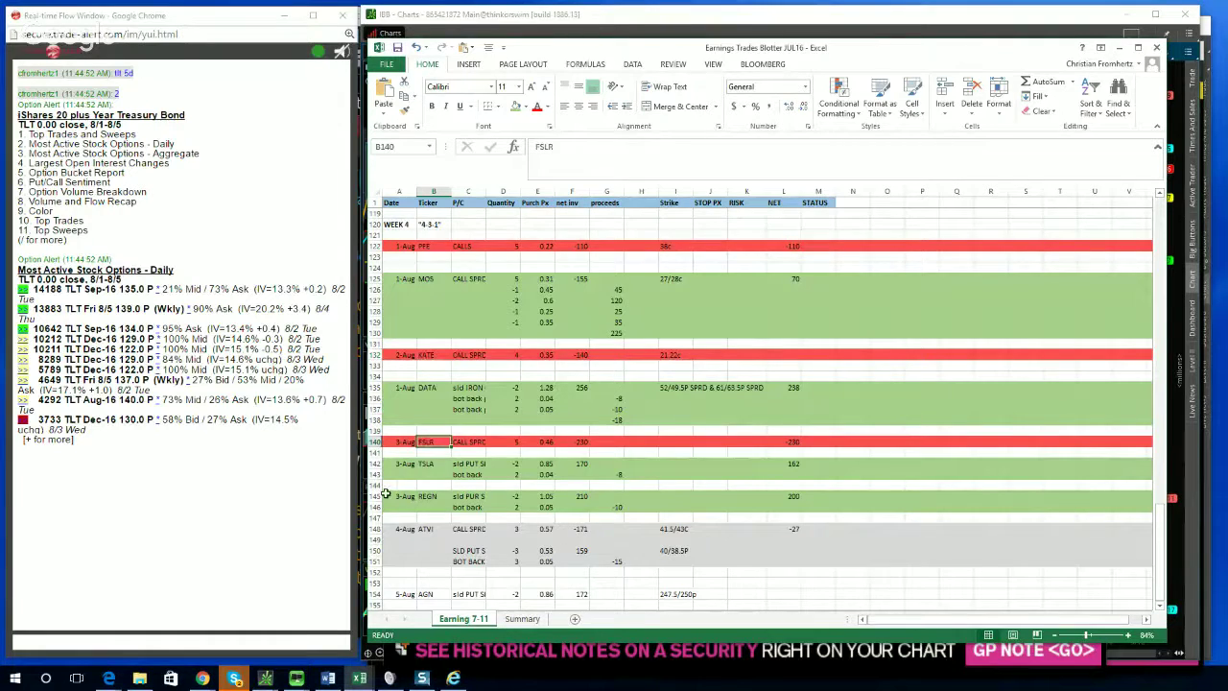
Go through the winning Week 4 trades by selecting cells in the MOS, DATA, TSLA and REGN entries
left_click(434, 301)
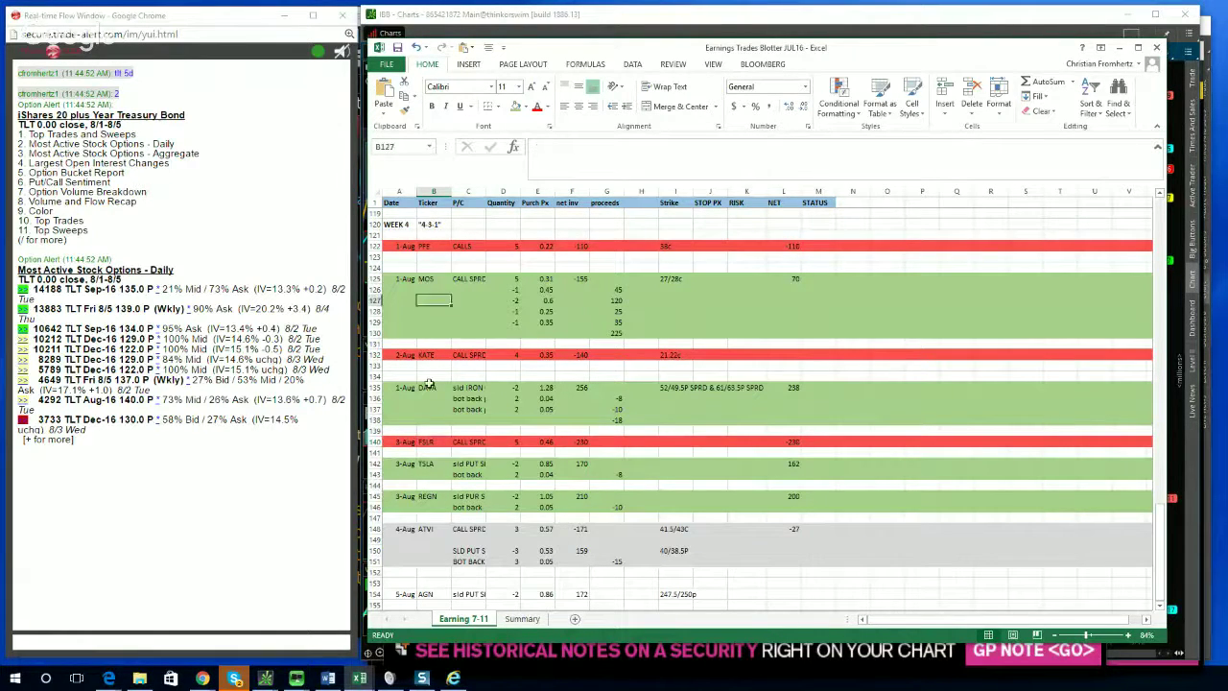
left_click(434, 408)
left_click(445, 474)
left_click(440, 496)
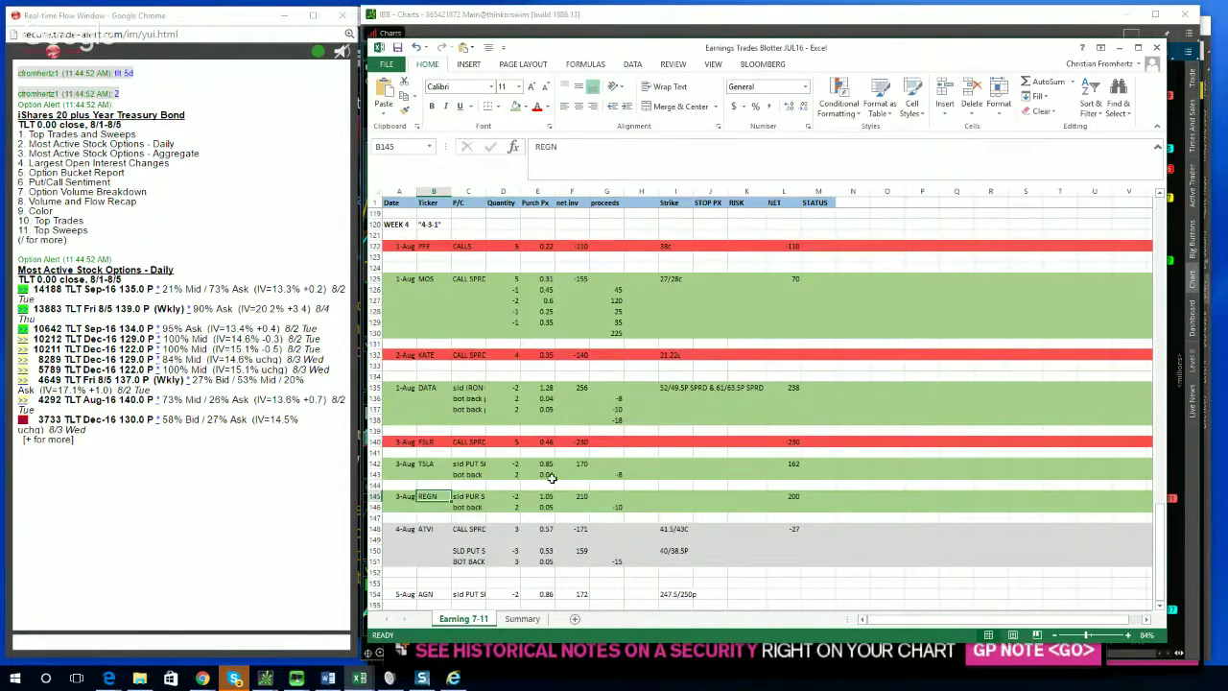
Go through the losing Week 4 trades by selecting the FSLR, KATE and PFE tickers
left_click(430, 443)
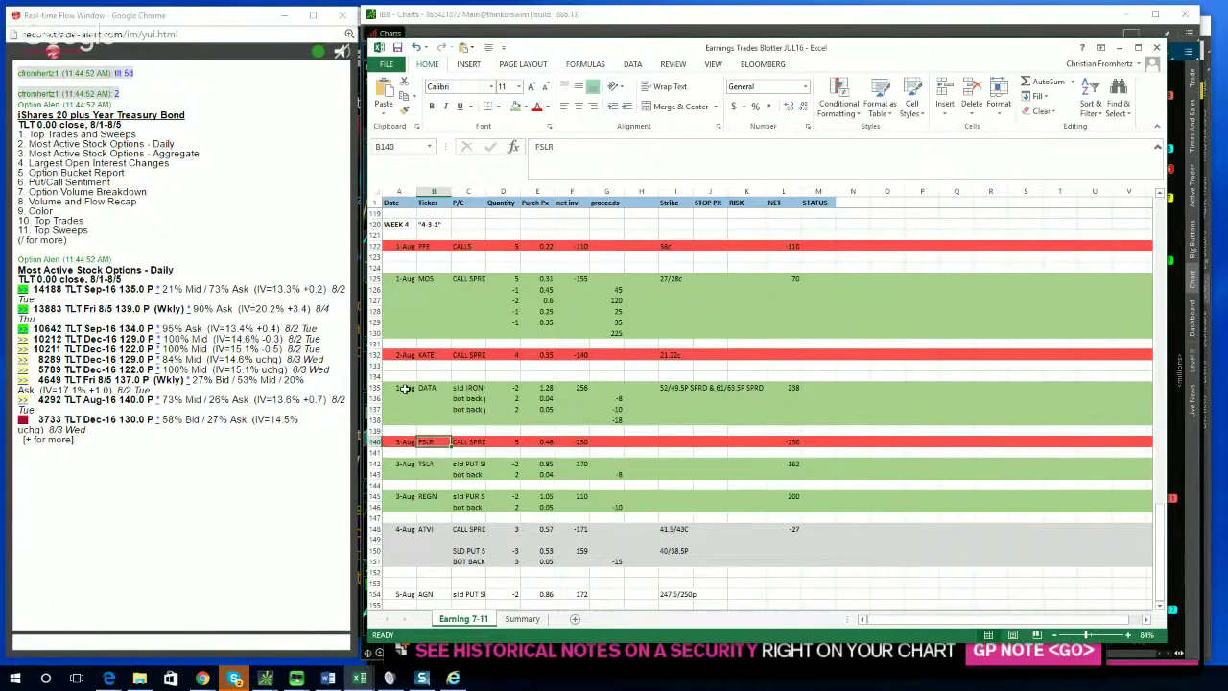
left_click(432, 354)
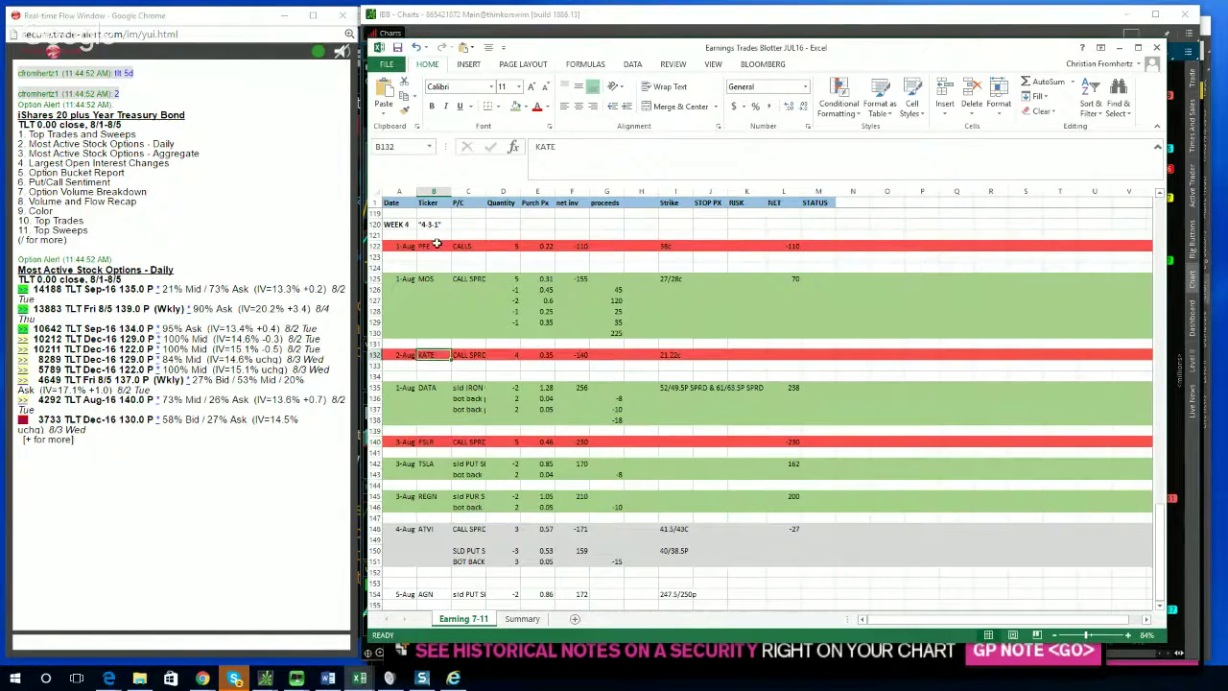
left_click(434, 245)
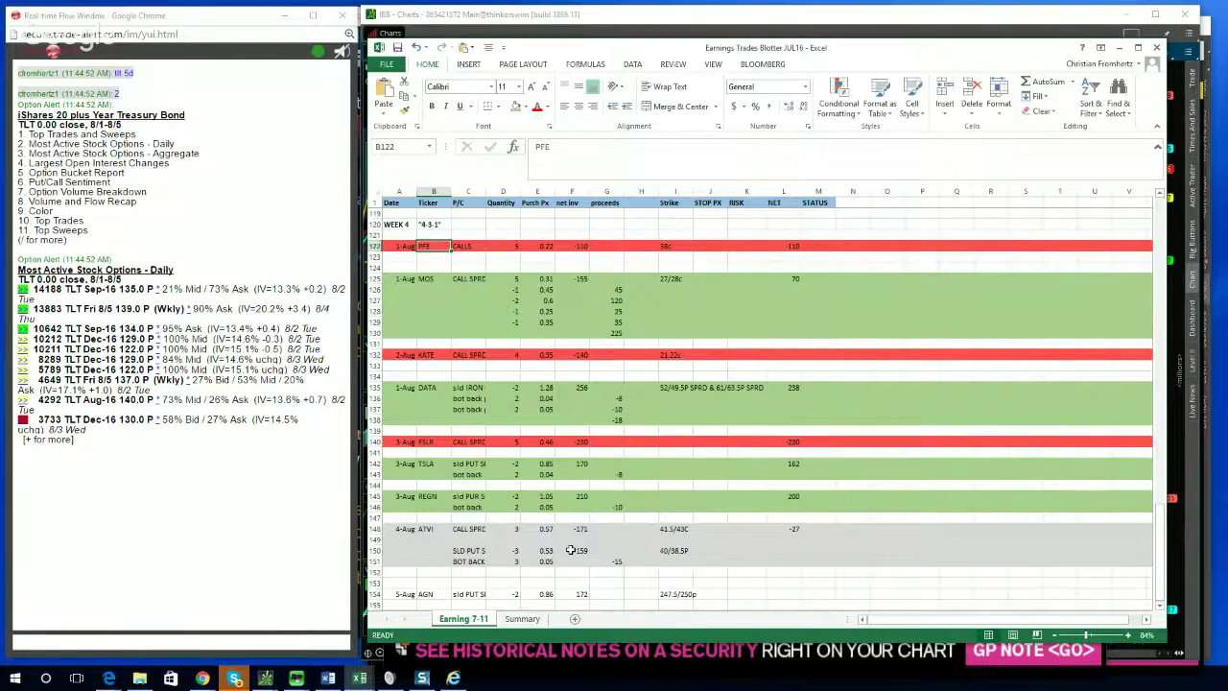
Highlight the 5-Aug AGN sold put spread row from its date through the stop price column, then clear the highlight
scroll(571, 550, "down", 2)
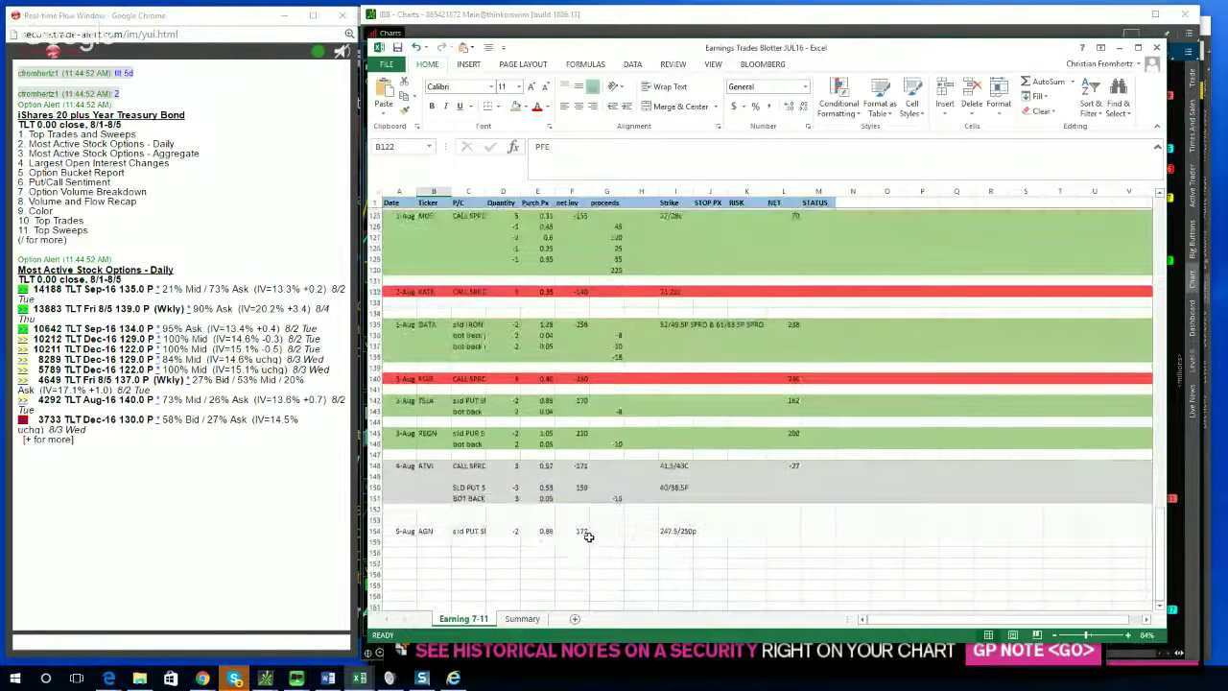
left_click_drag(400, 529, 728, 529)
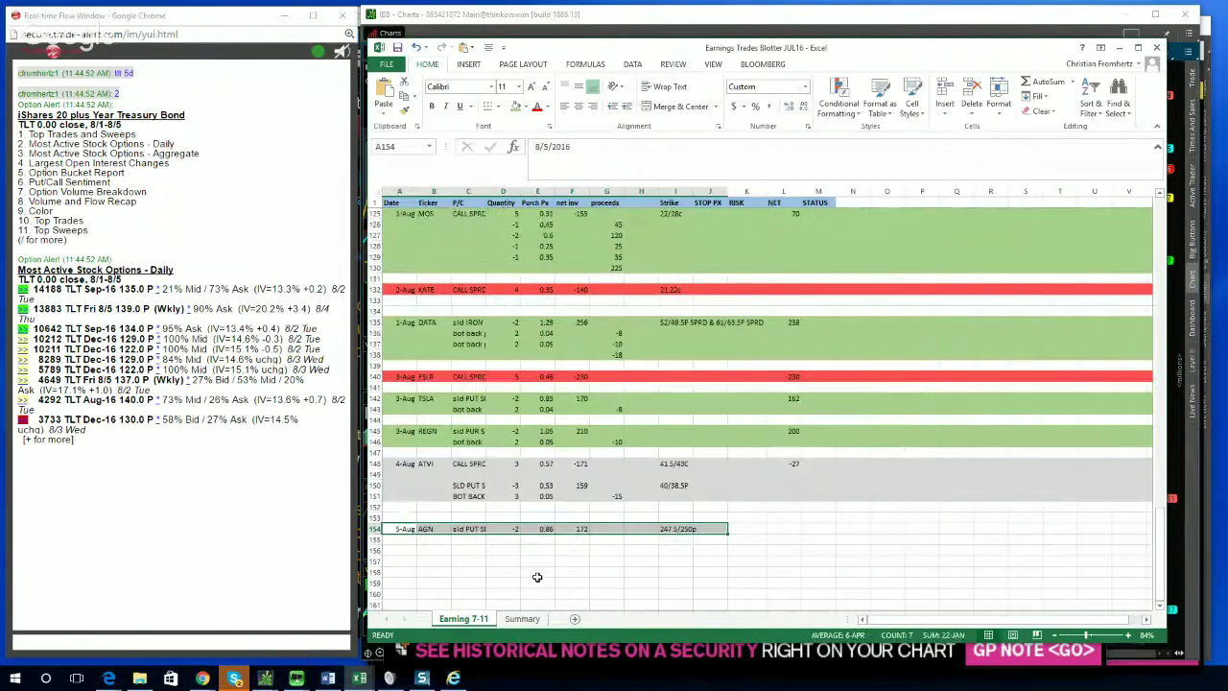
left_click(537, 574)
left_click(507, 497)
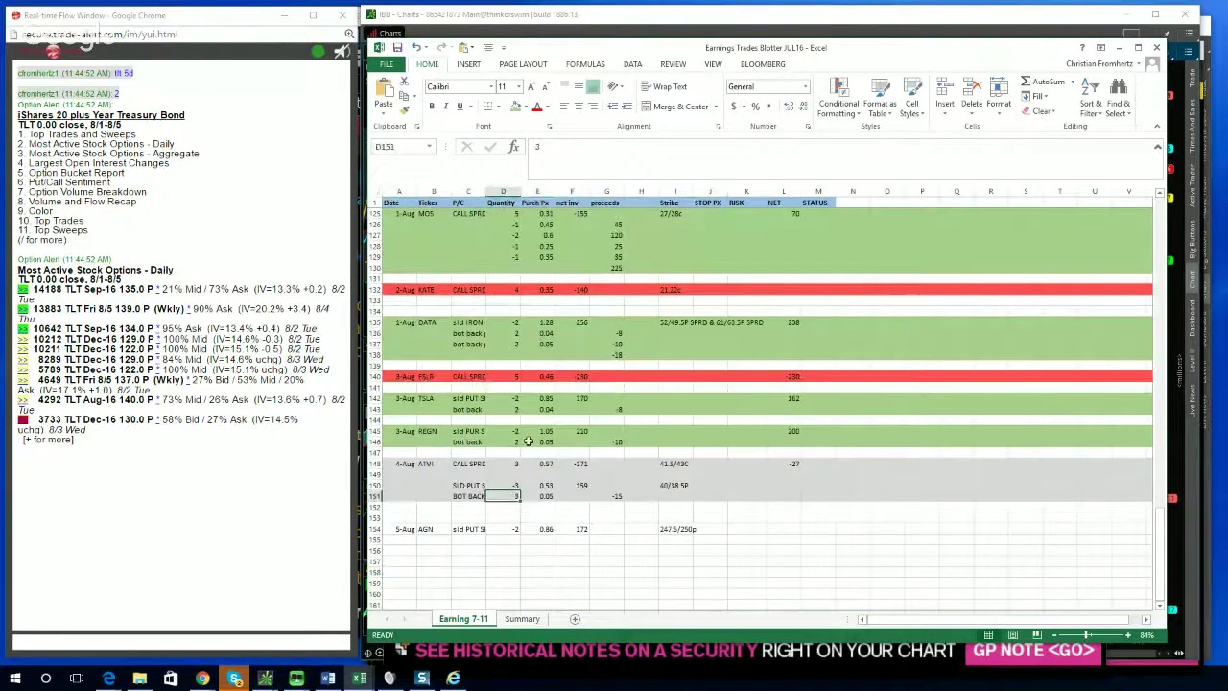
Switch to the Tribeca Trade Group website in the Edge browser and view the trading room packages on its Products page
left_click(107, 680)
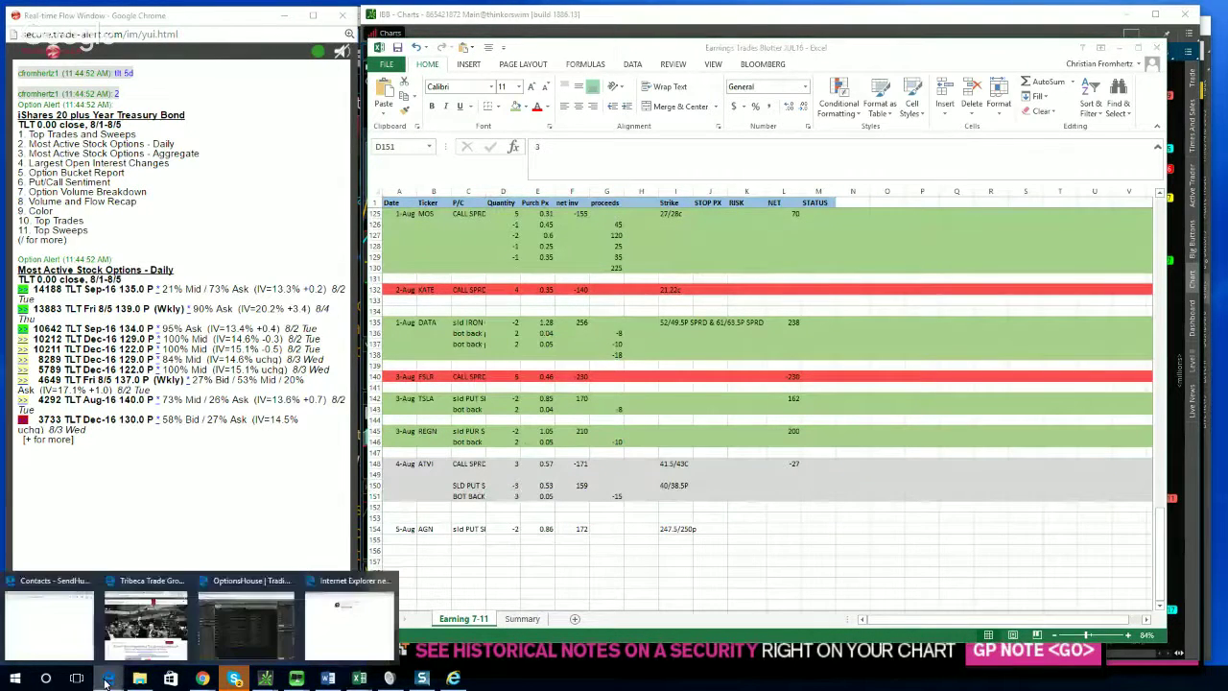
left_click(146, 624)
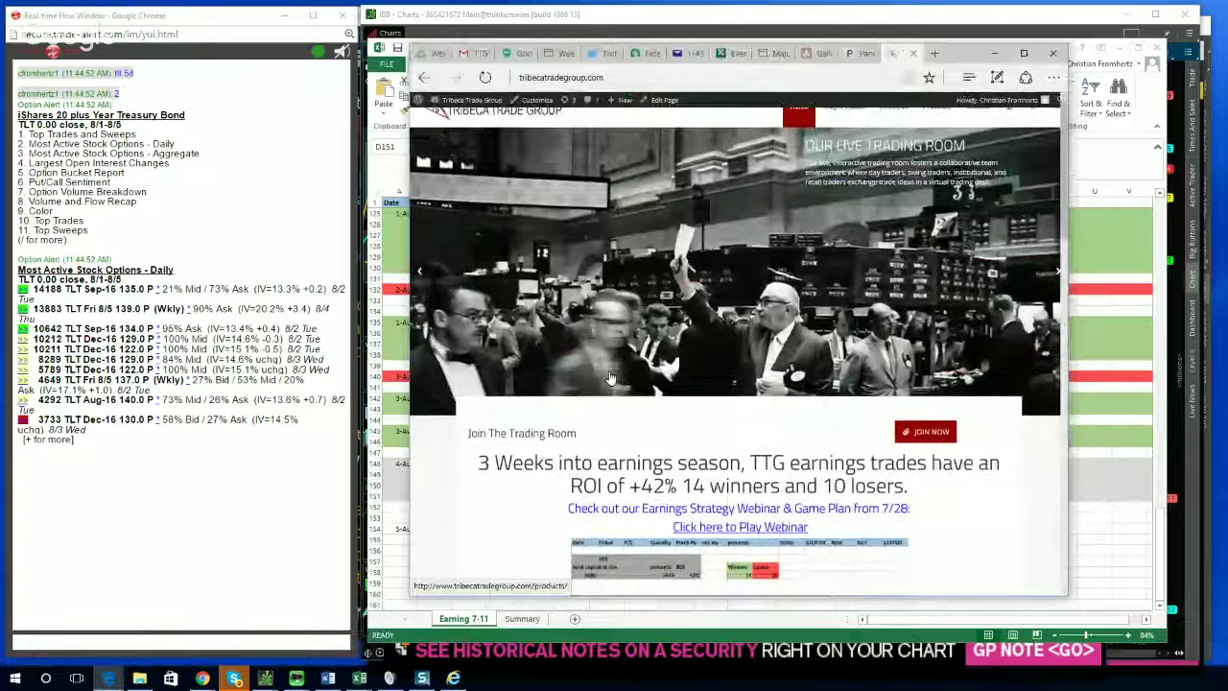
scroll(610, 377, "up", 1)
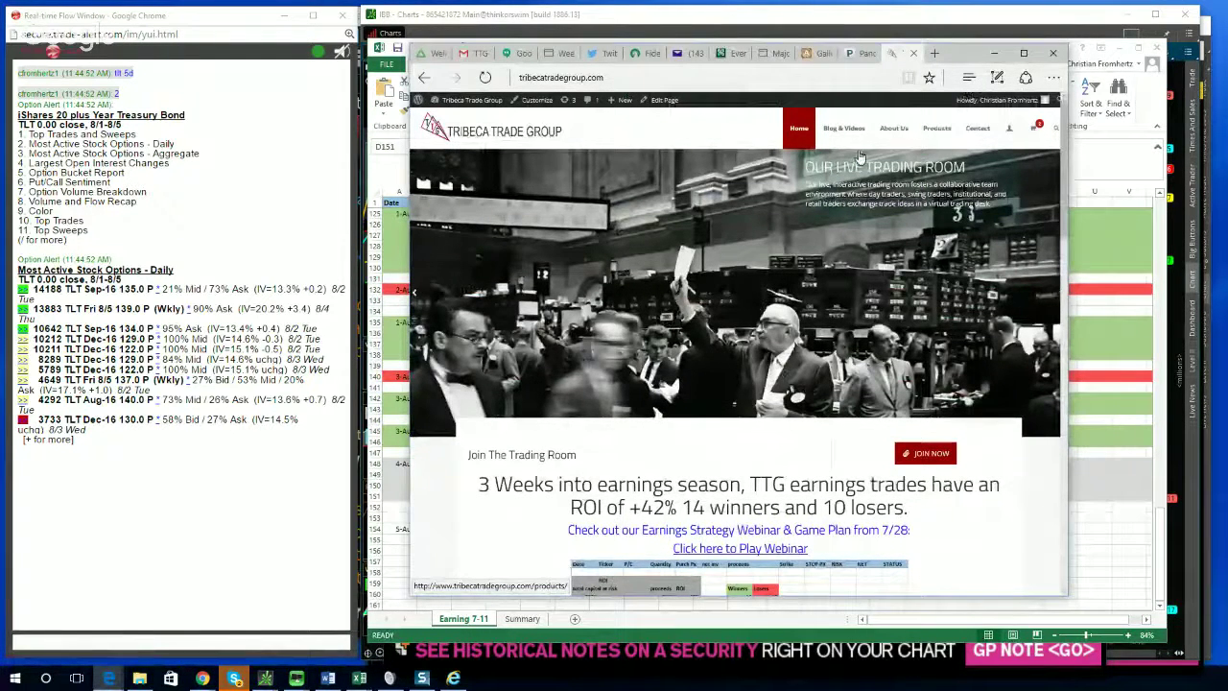
left_click(937, 130)
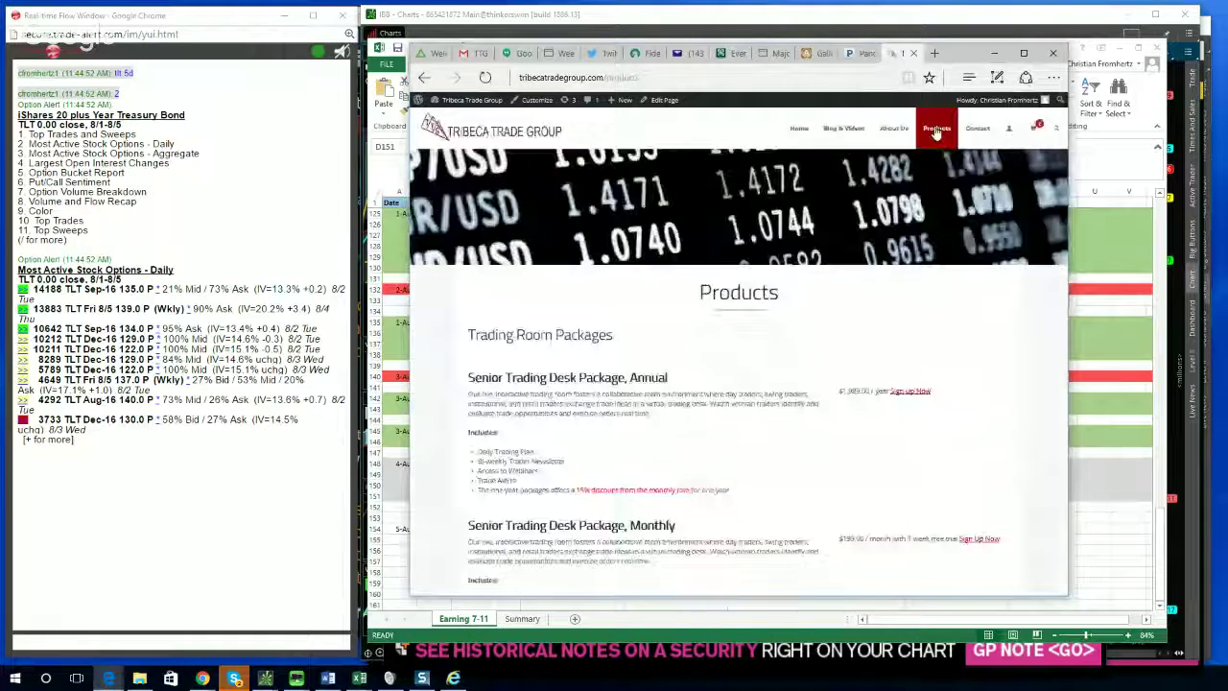
scroll(765, 319, "down", 2)
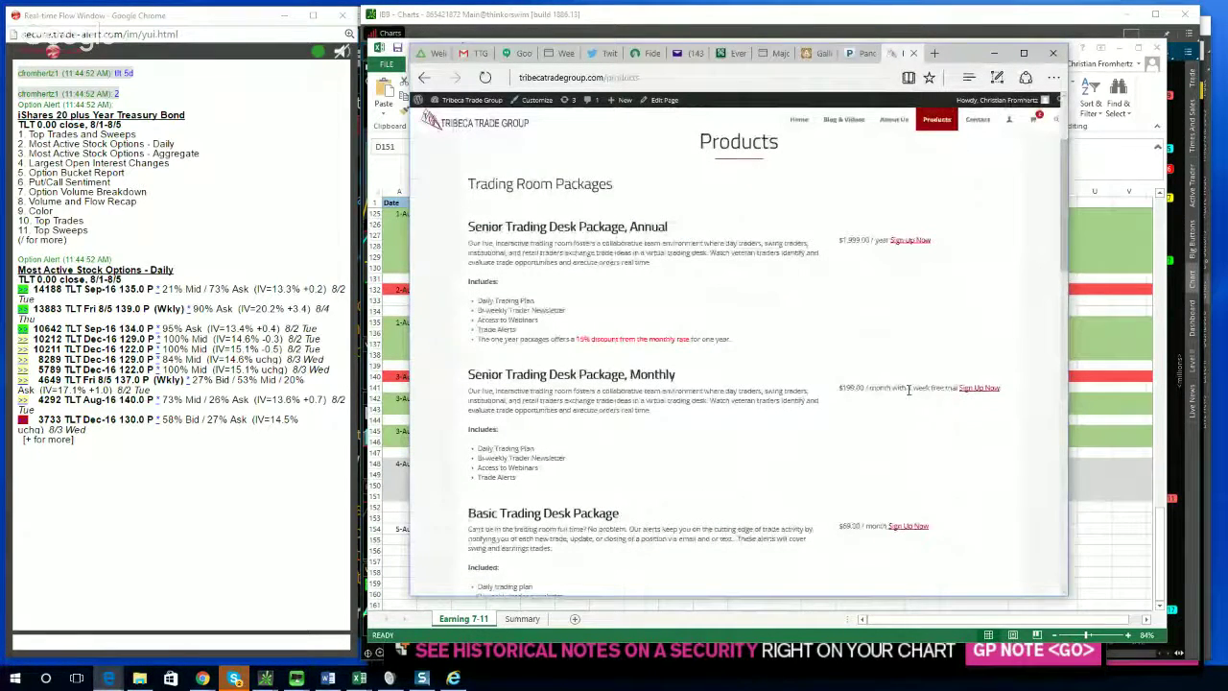
Highlight the monthly package's "1 week free trial" text, then its "Senior Trading Desk Package, Monthly" heading
left_click_drag(908, 389, 954, 392)
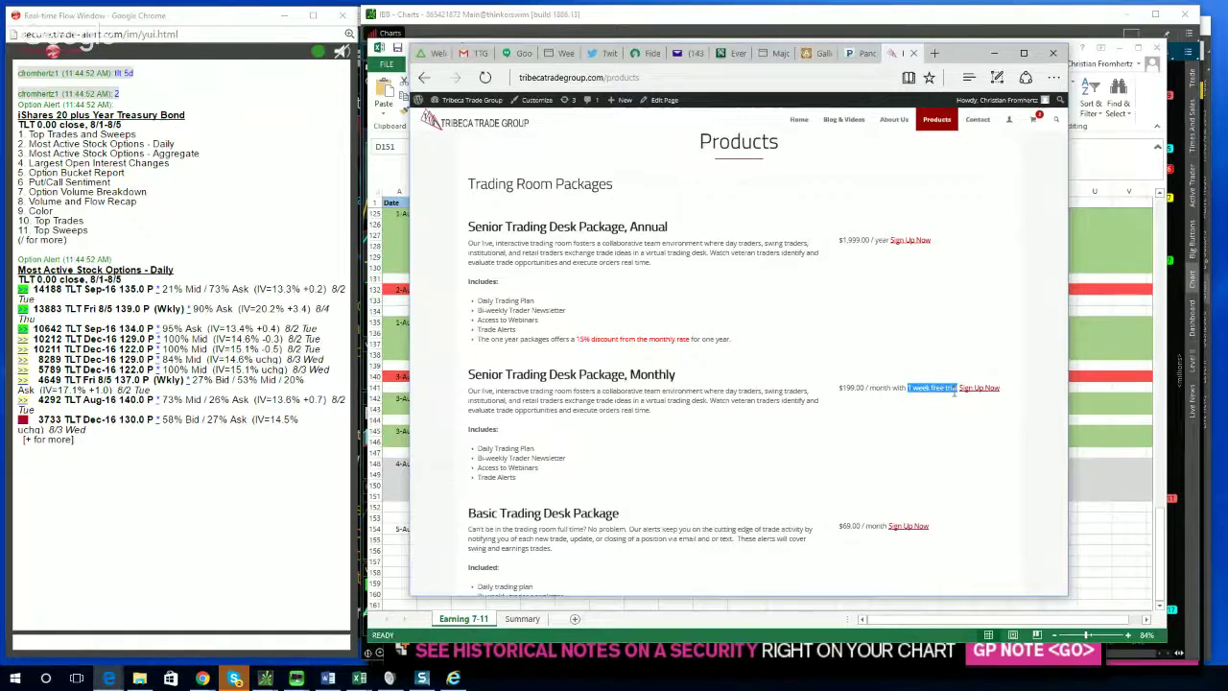
left_click(475, 375)
left_click_drag(476, 374, 678, 376)
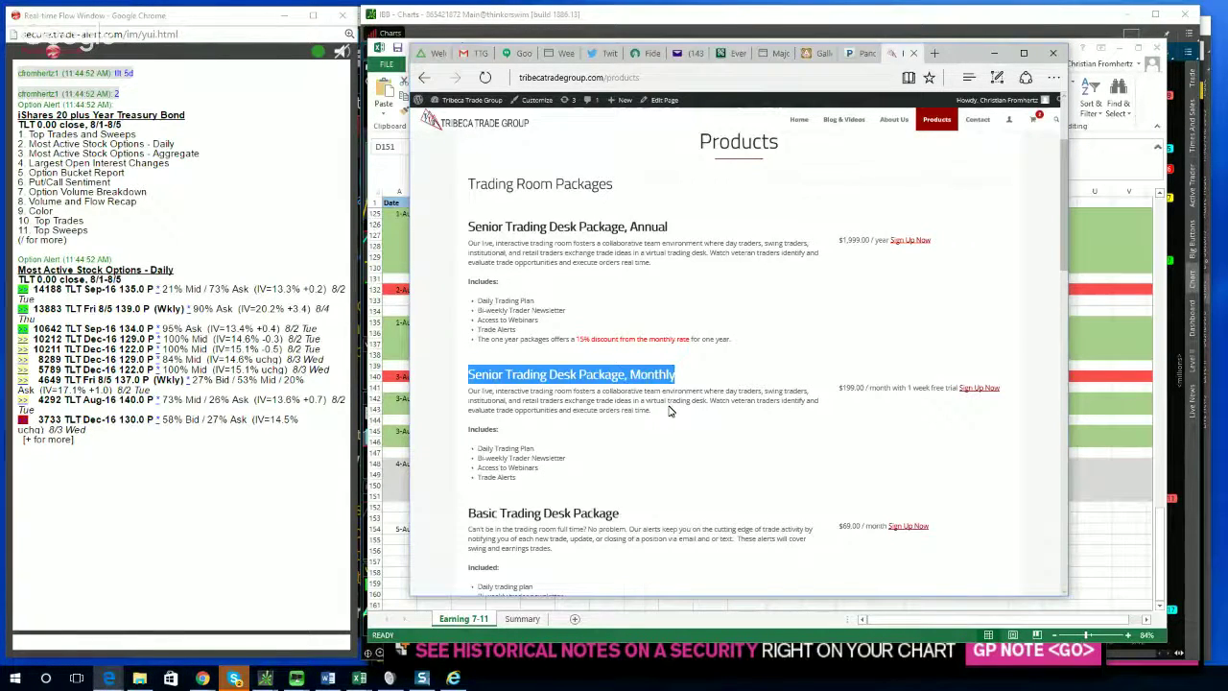